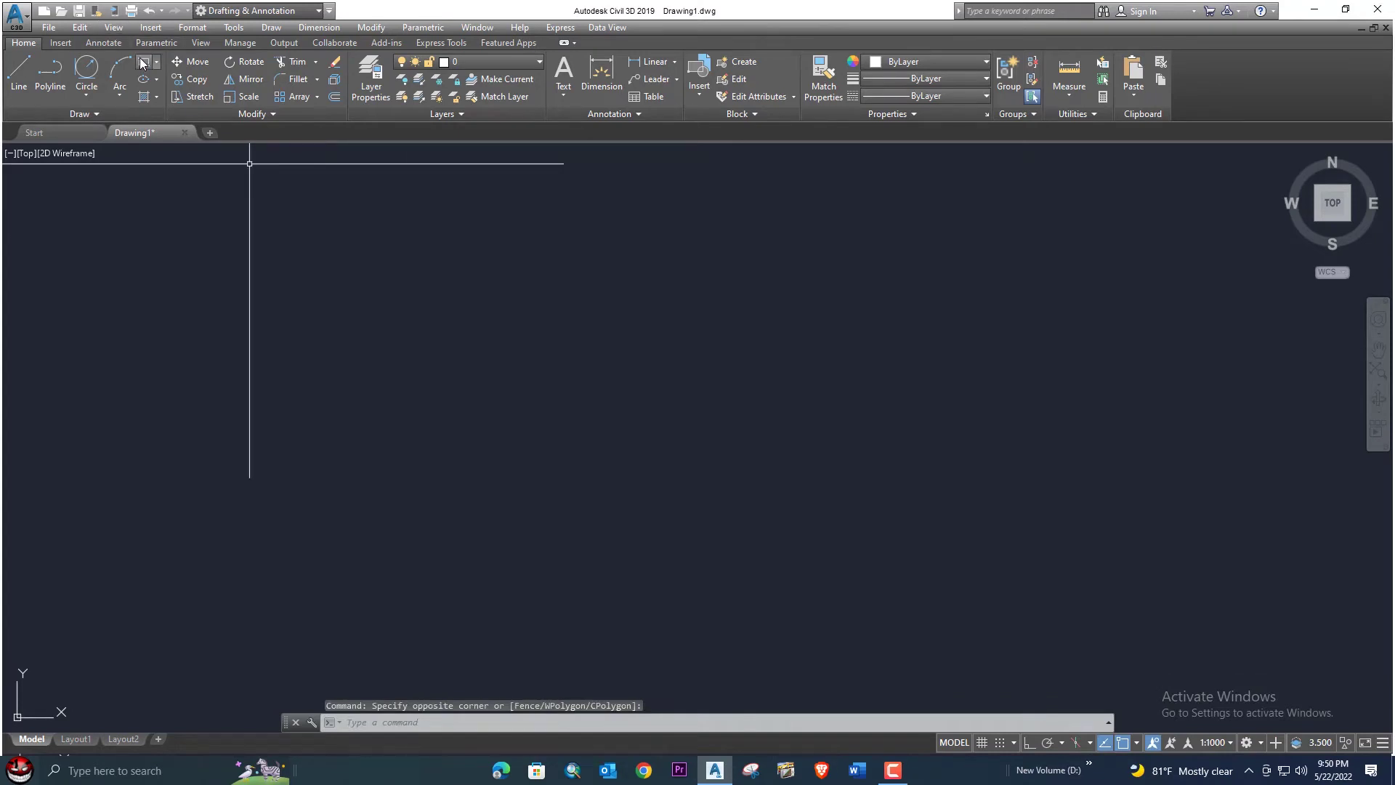
Draw an 86.5 by 51.2 rectangle with the Rectangle Dimensions option near the drawing centre.
{"action": "left_click", "coordinate": [143, 64]}
{"action": "left_click", "coordinate": [396, 290]}
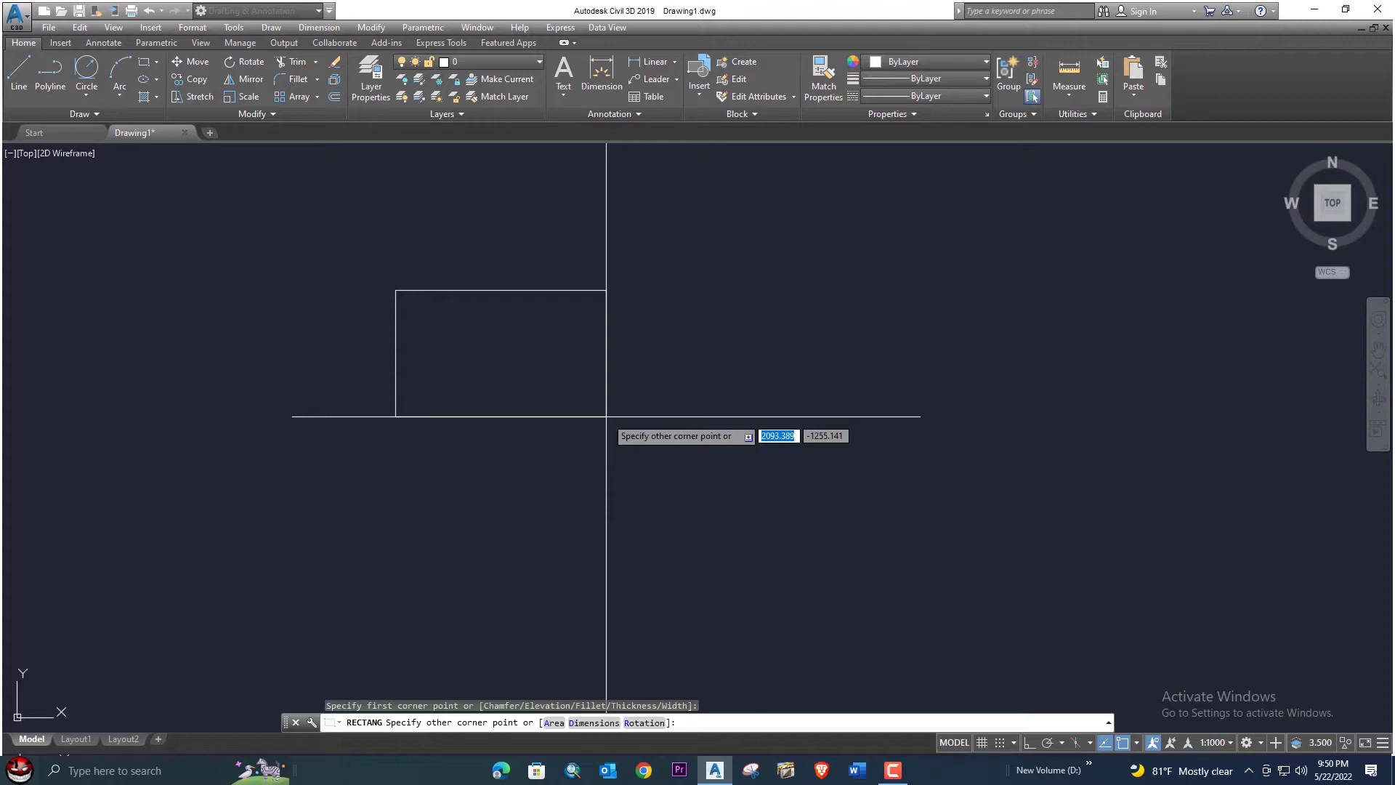
{"action": "type", "text": "d"}
{"action": "key", "text": "Return"}
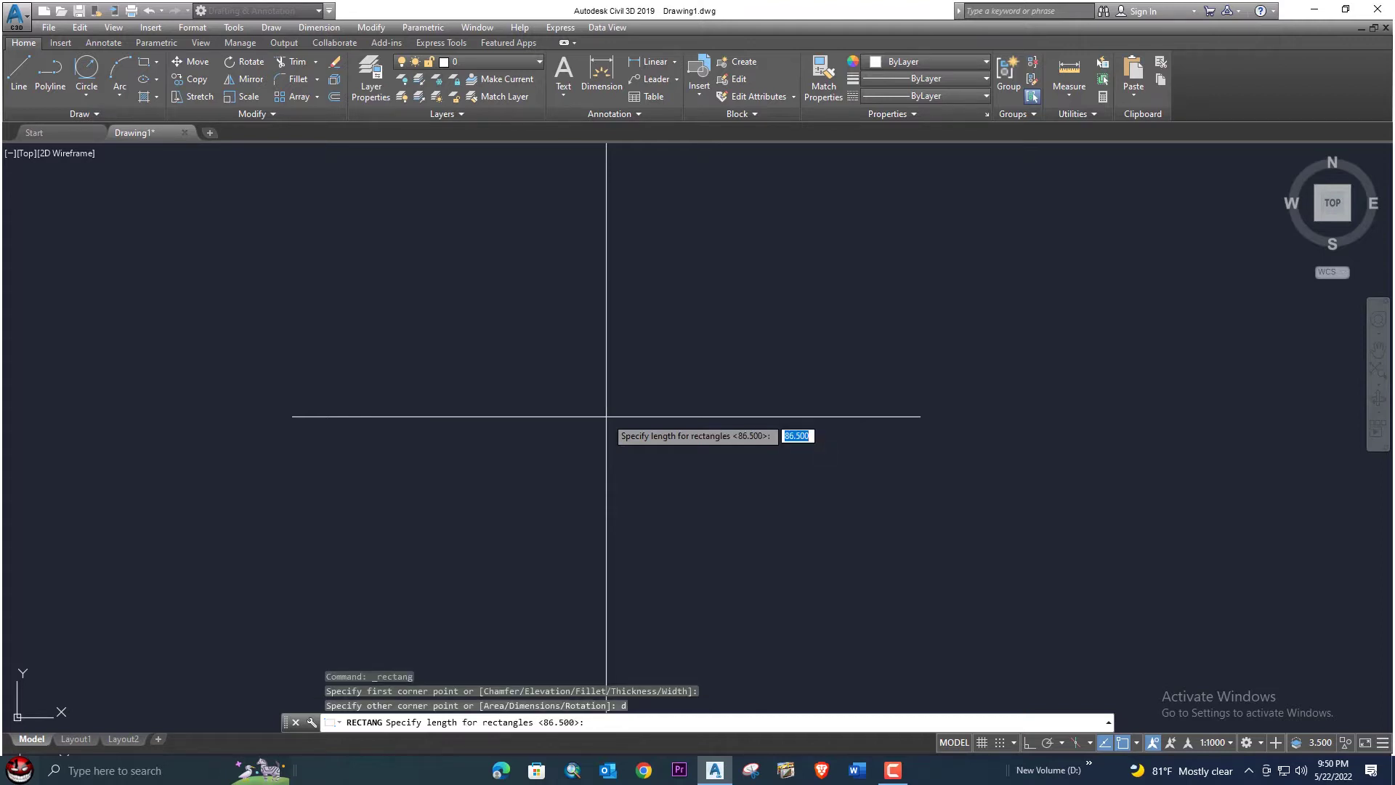
{"action": "type", "text": "8"}
{"action": "key", "text": "Return"}
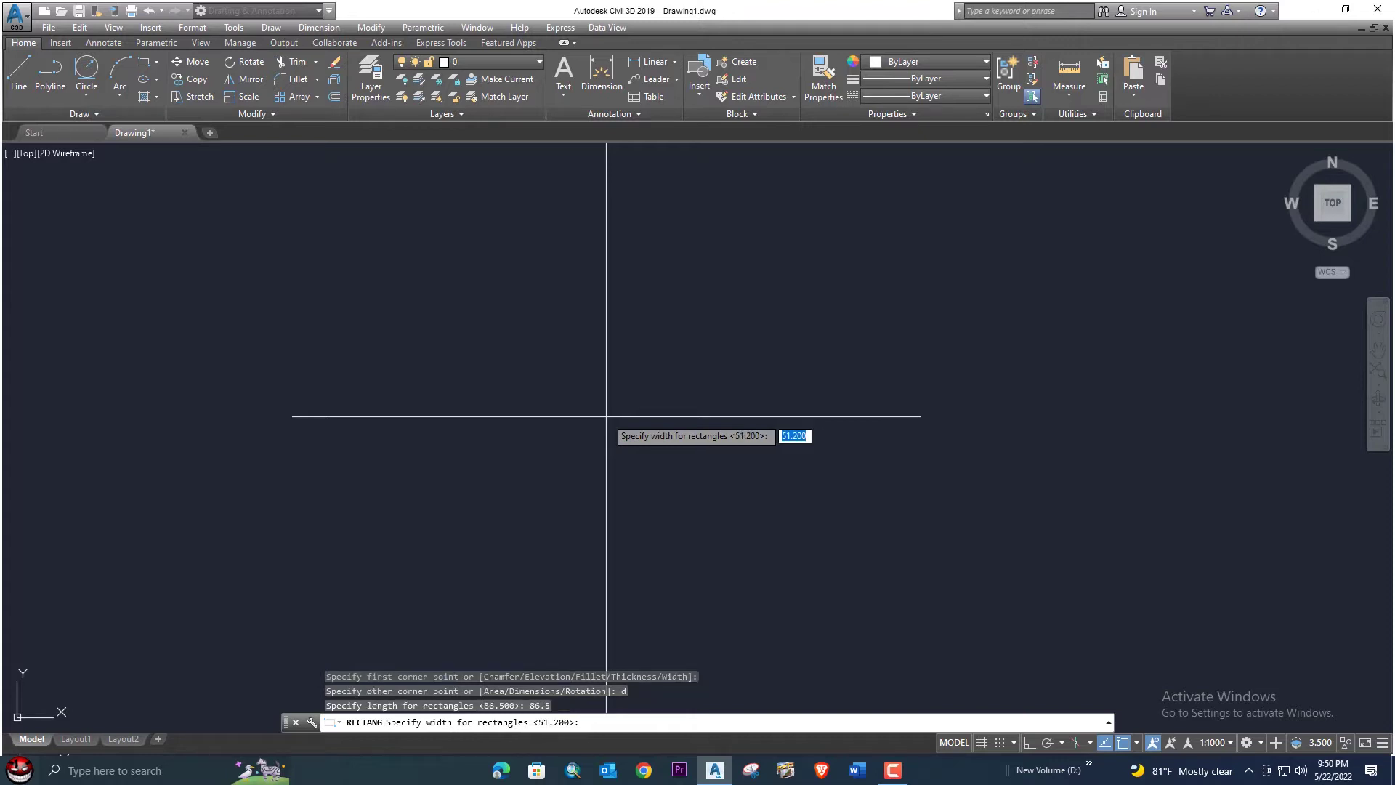
{"action": "type", "text": "51"}
{"action": "key", "text": "Return"}
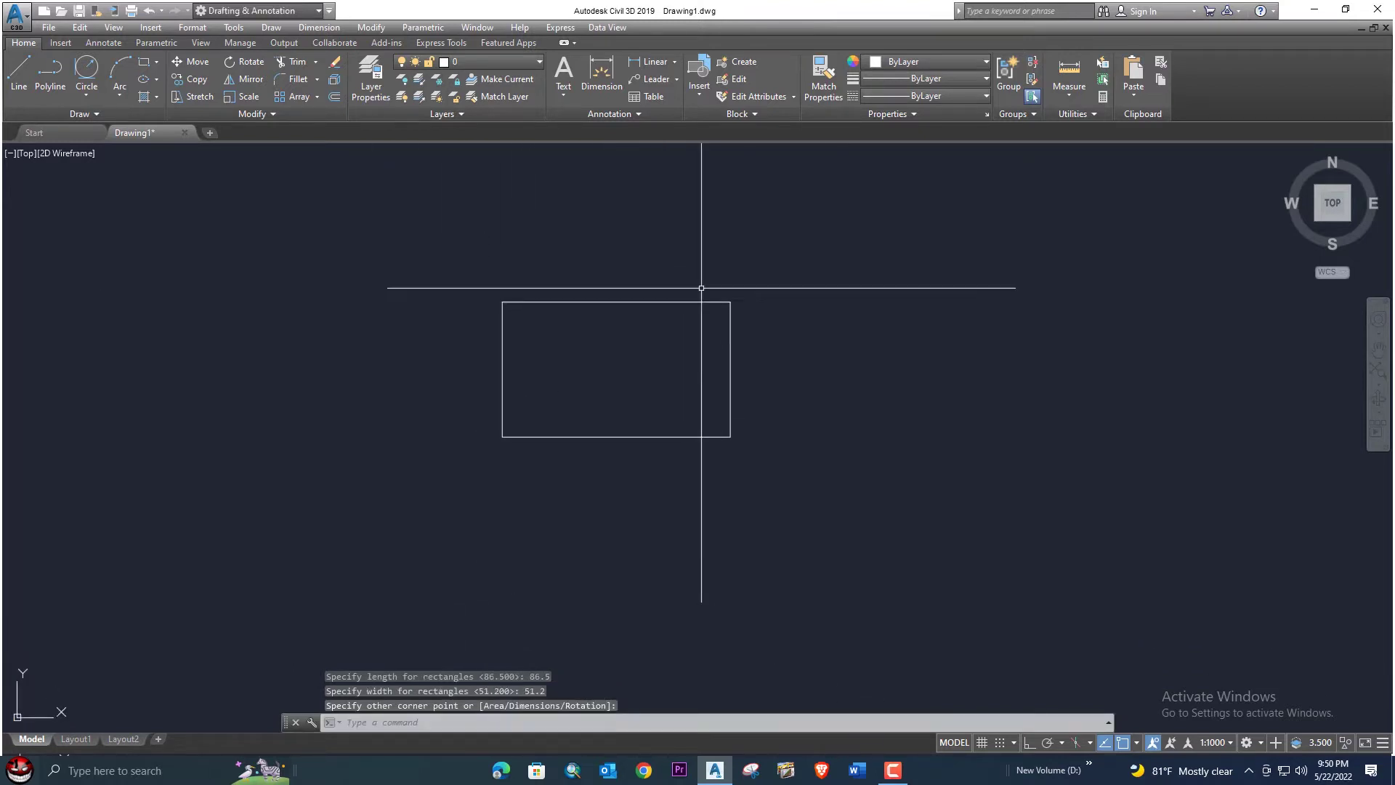
{"action": "left_click", "coordinate": [748, 347]}
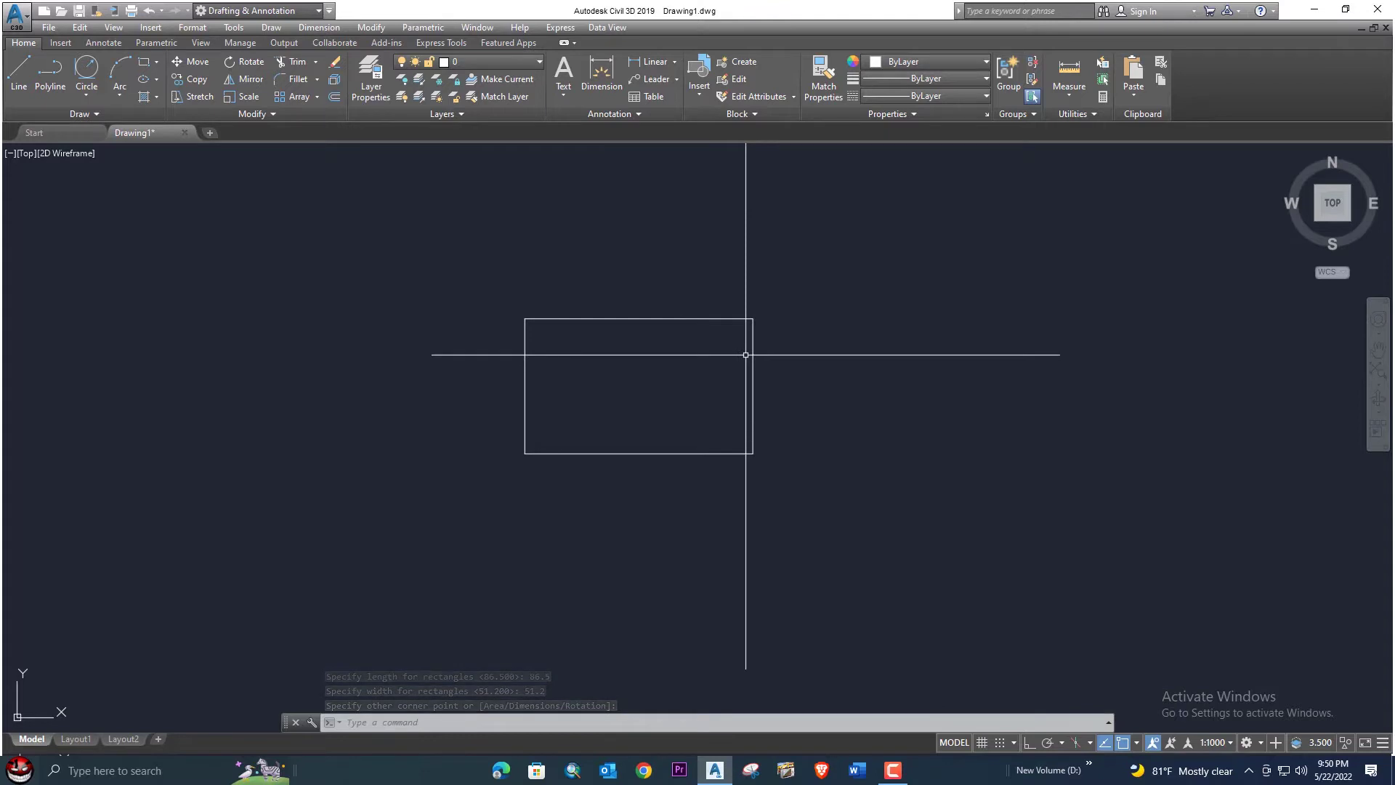
Draw a radius-13.4 circle centred on the rectangle's top-left corner.
{"action": "left_click", "coordinate": [88, 95]}
{"action": "left_click", "coordinate": [109, 120]}
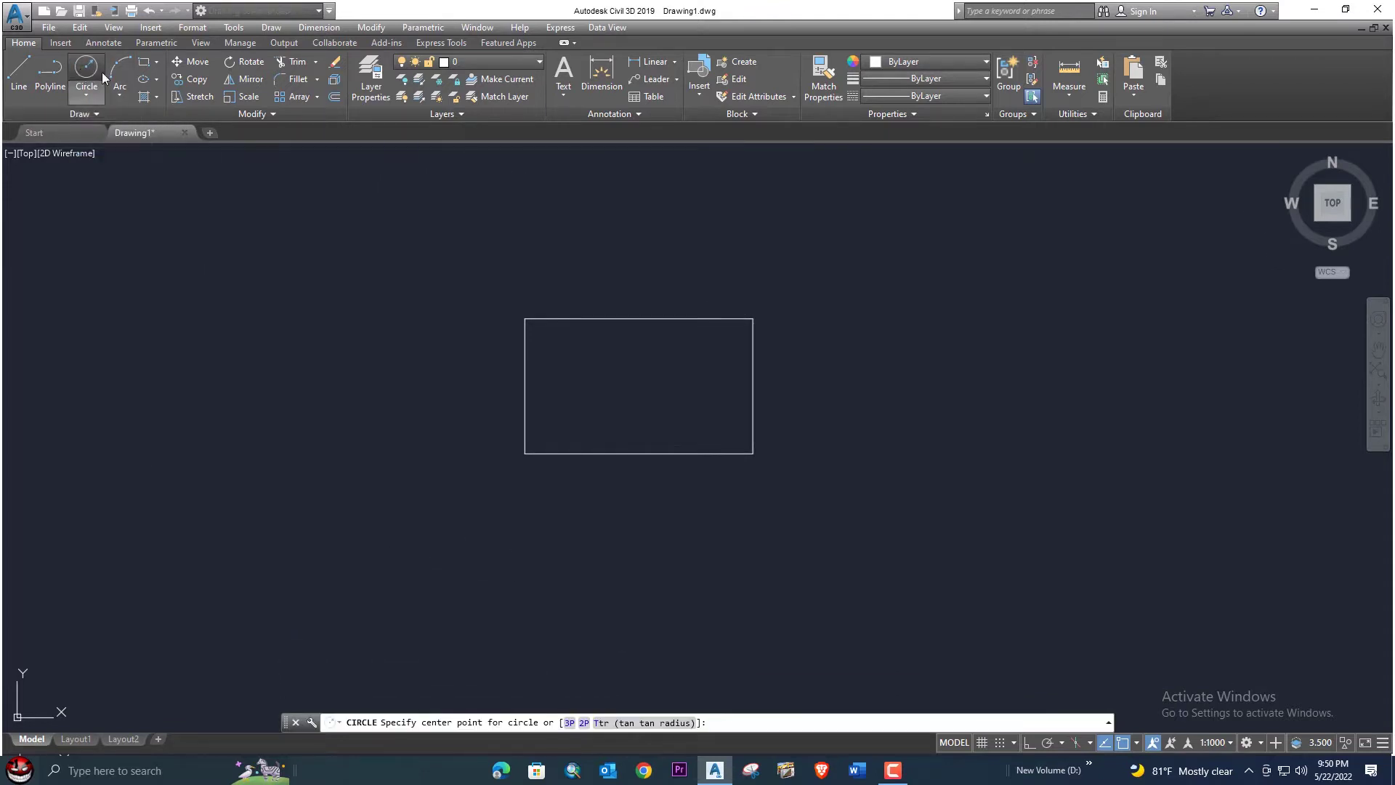
{"action": "left_click", "coordinate": [524, 318]}
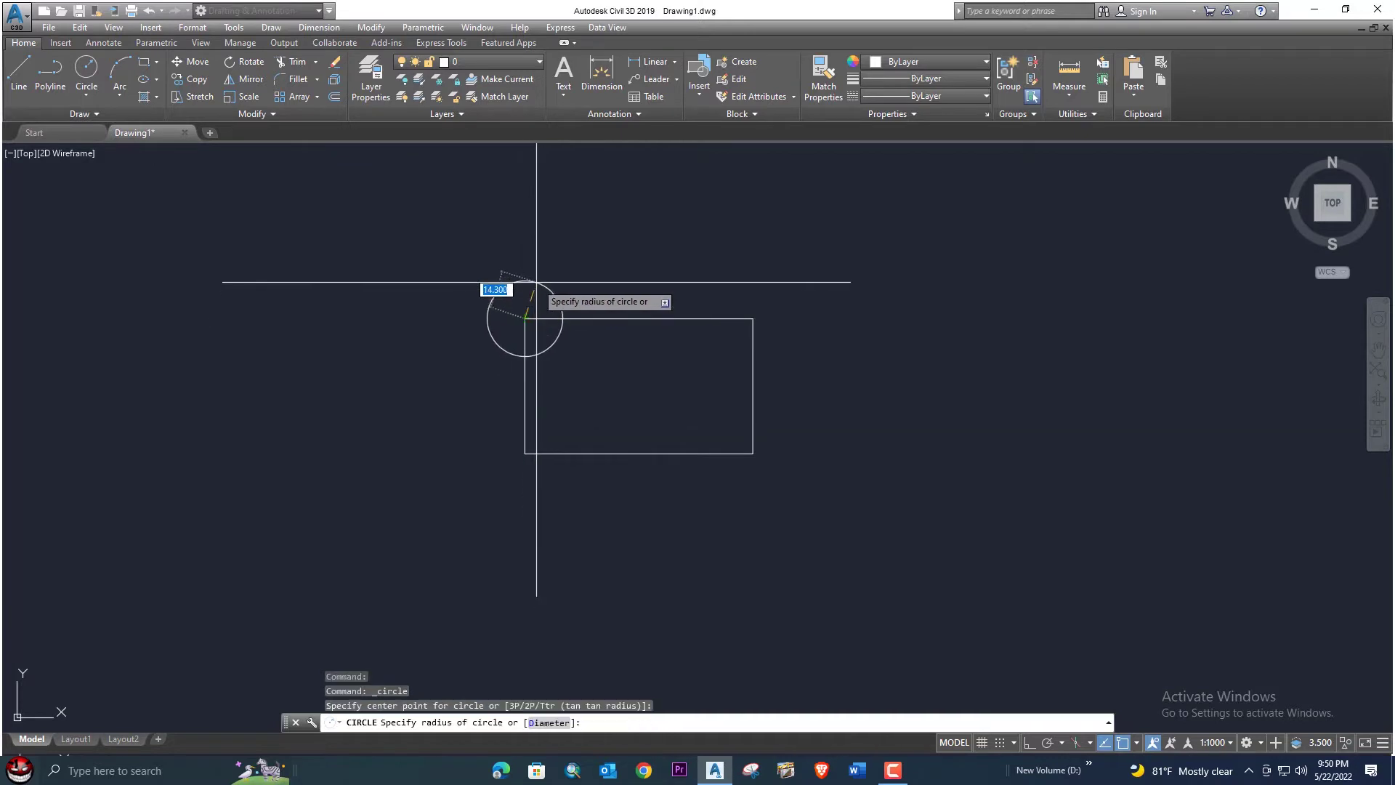
{"action": "type", "text": "13.4"}
{"action": "key", "text": "Return"}
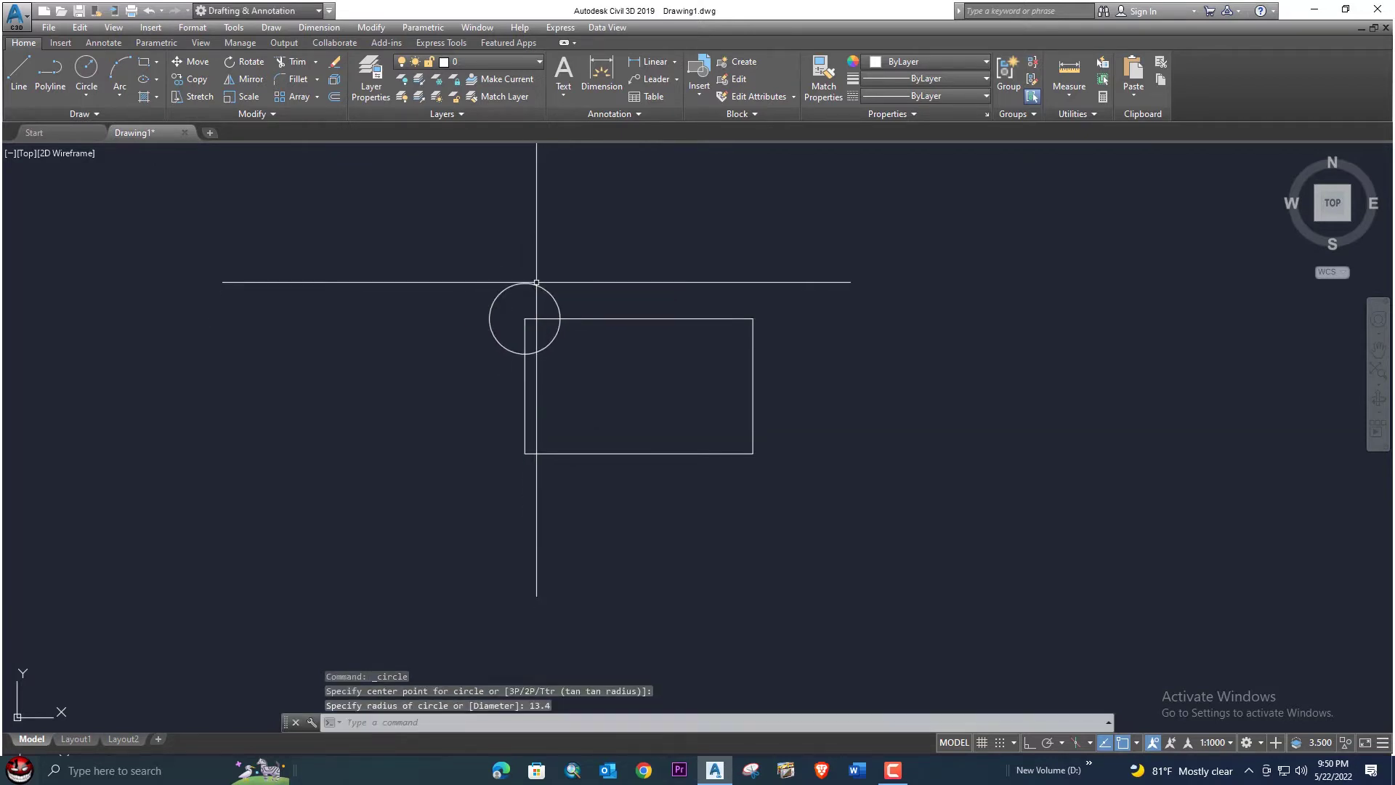
Copy the circle with CO onto the top-right, bottom-right and bottom-left corners.
{"action": "type", "text": "CO"}
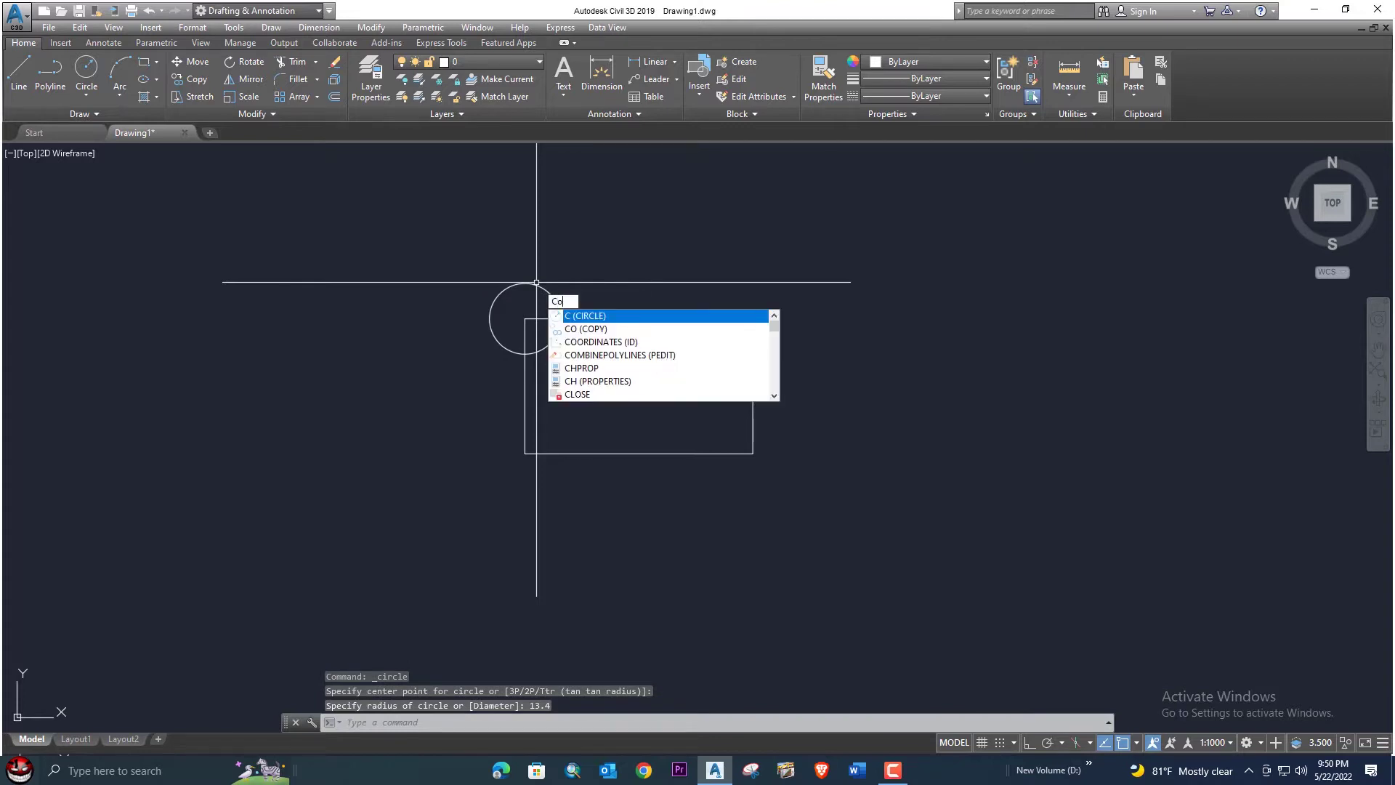
{"action": "key", "text": "Return"}
{"action": "left_click", "coordinate": [540, 283]}
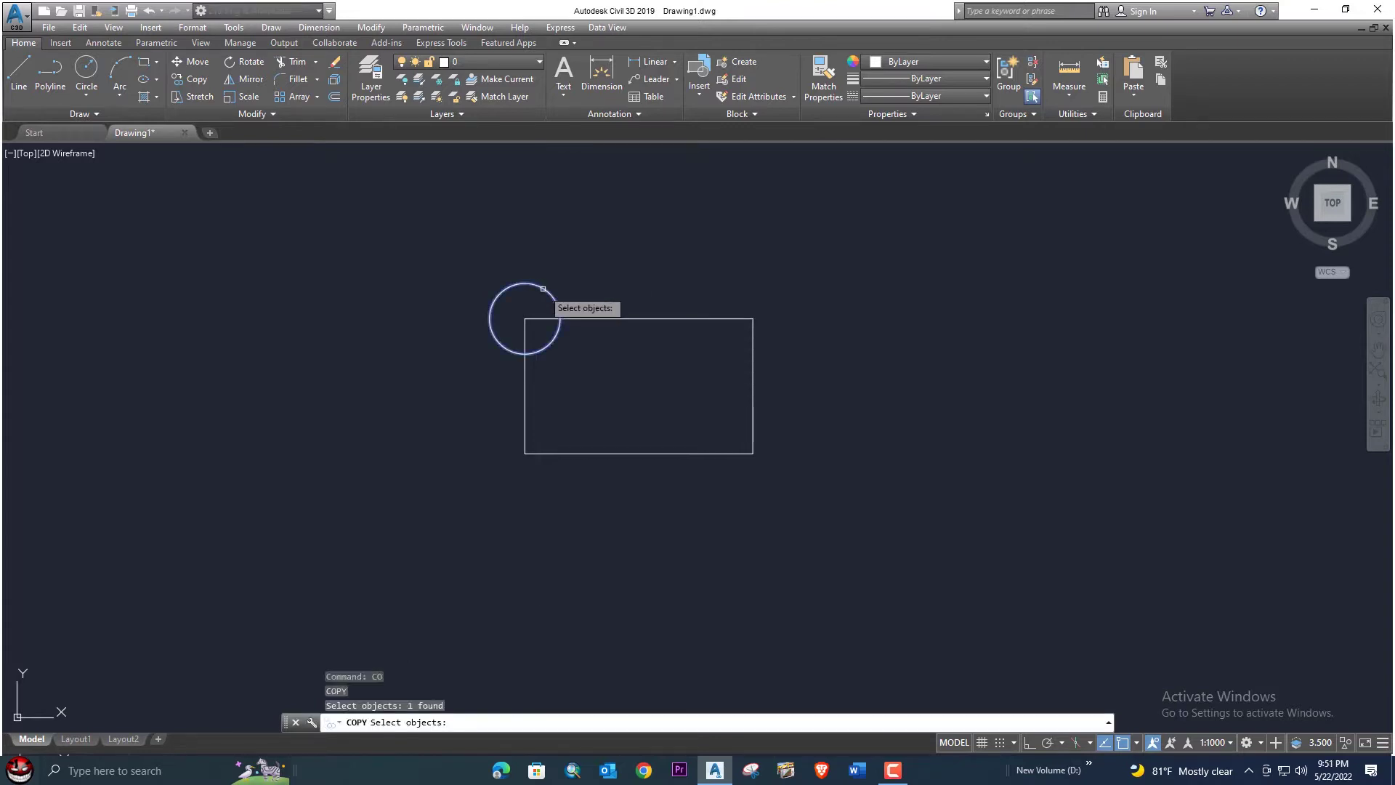
{"action": "key", "text": "Return"}
{"action": "left_click", "coordinate": [525, 318]}
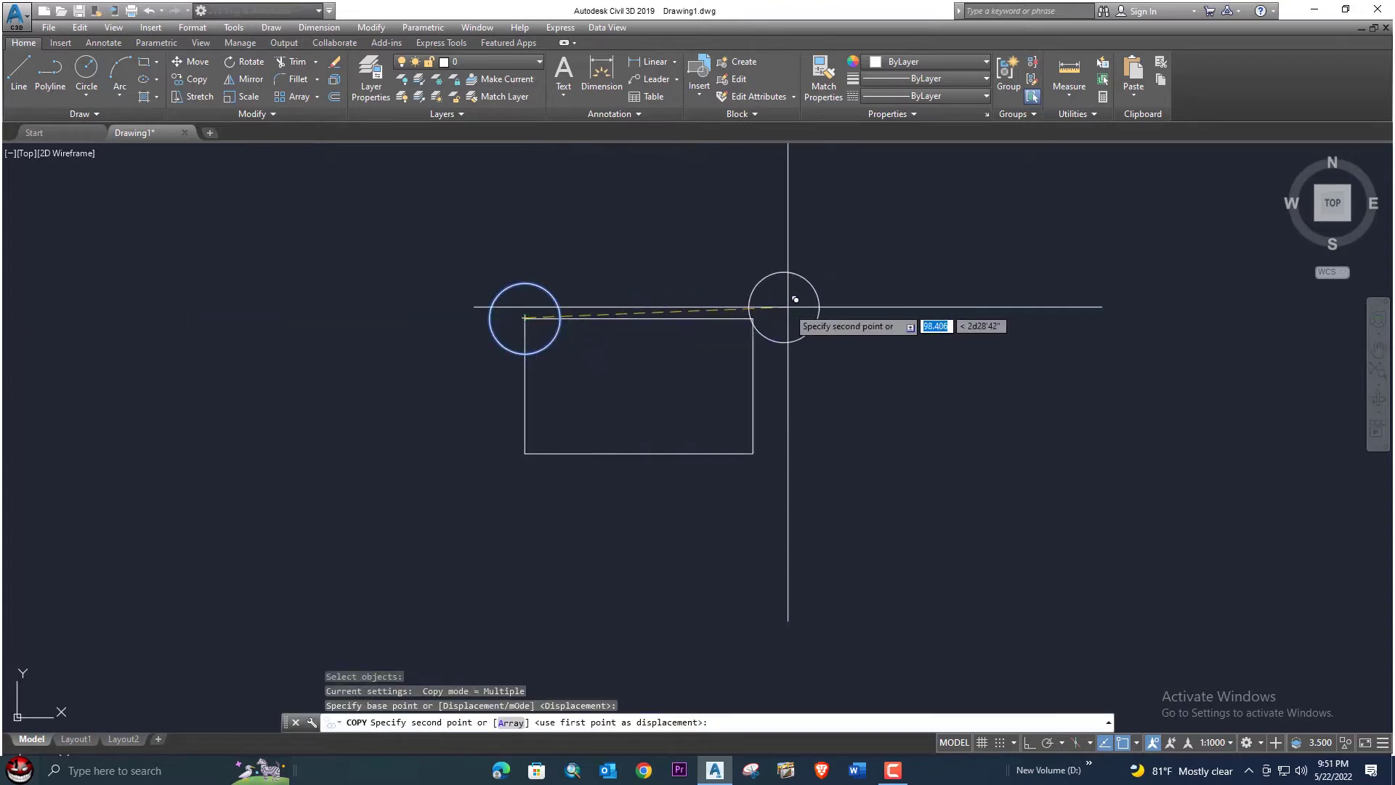
{"action": "left_click", "coordinate": [753, 318]}
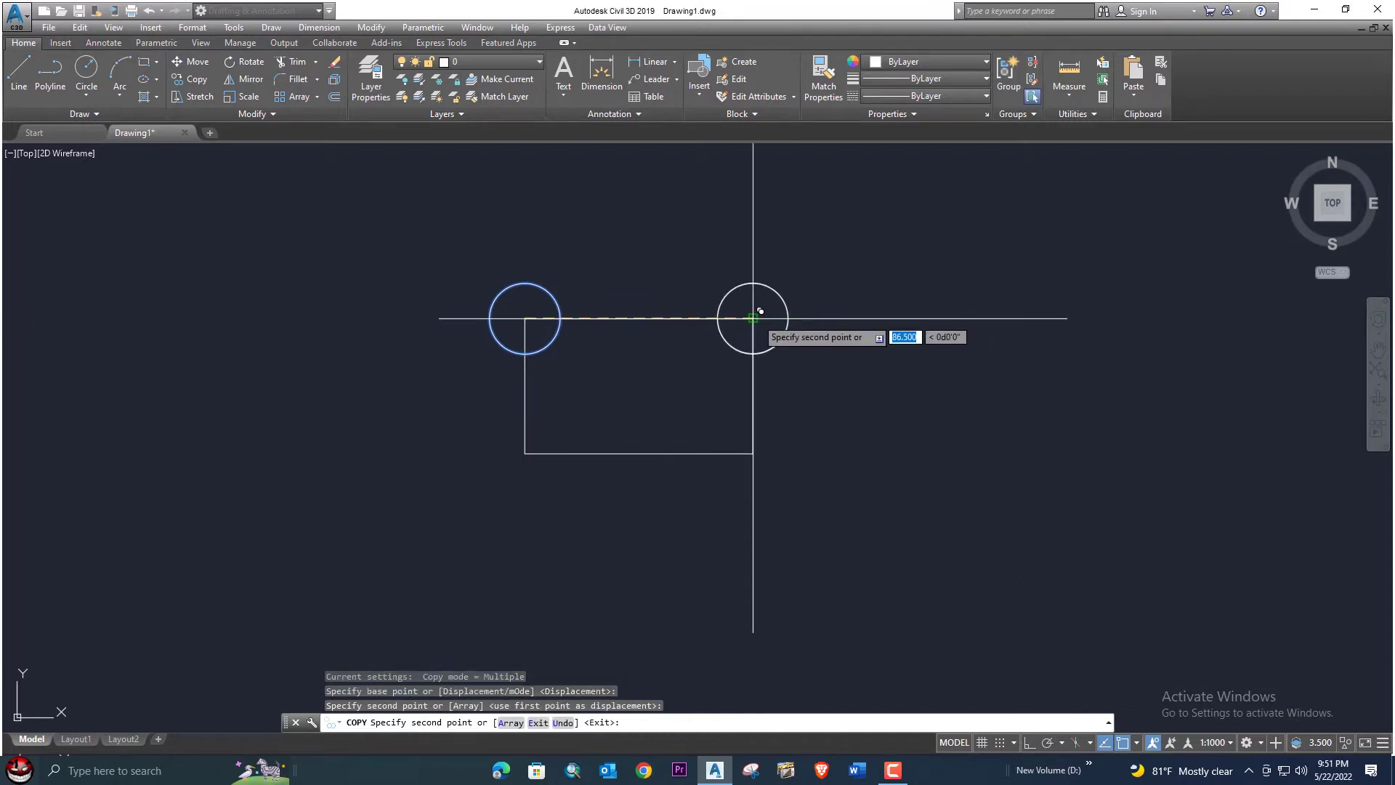
{"action": "left_click", "coordinate": [753, 453]}
{"action": "left_click", "coordinate": [526, 452]}
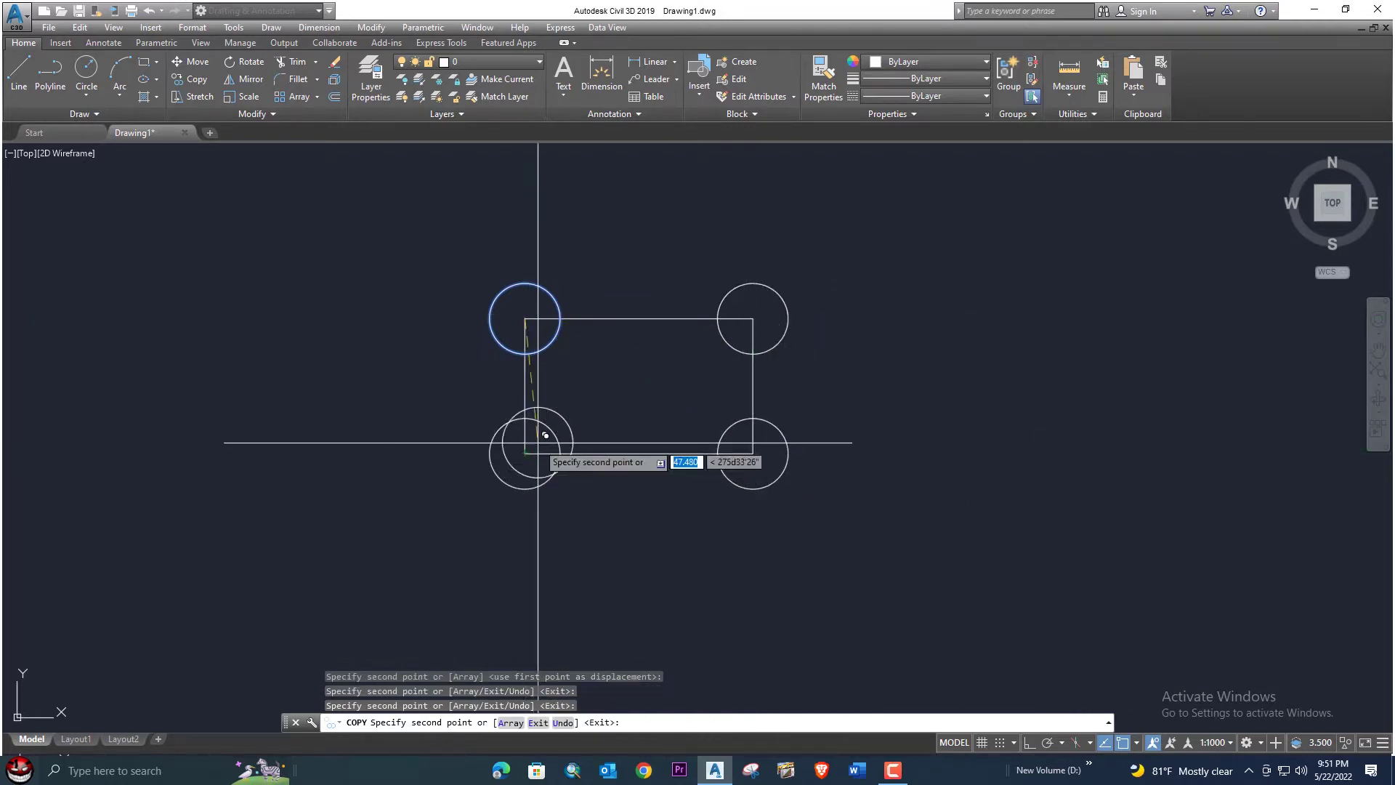
{"action": "key", "text": "Return"}
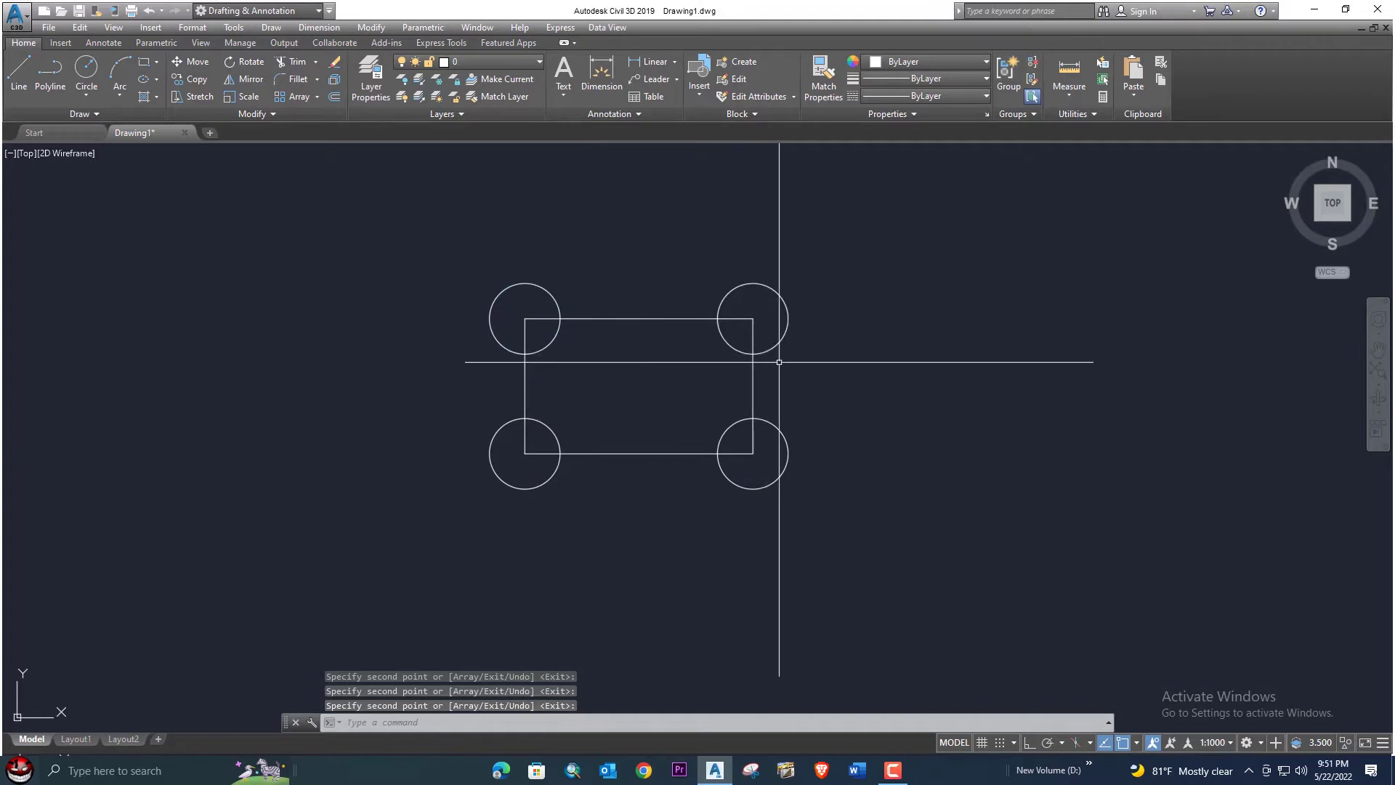
Draw lines from the top-left corner, 31.3 along the top and 7.8 down, to reach the triangle apex.
{"action": "left_click", "coordinate": [21, 75]}
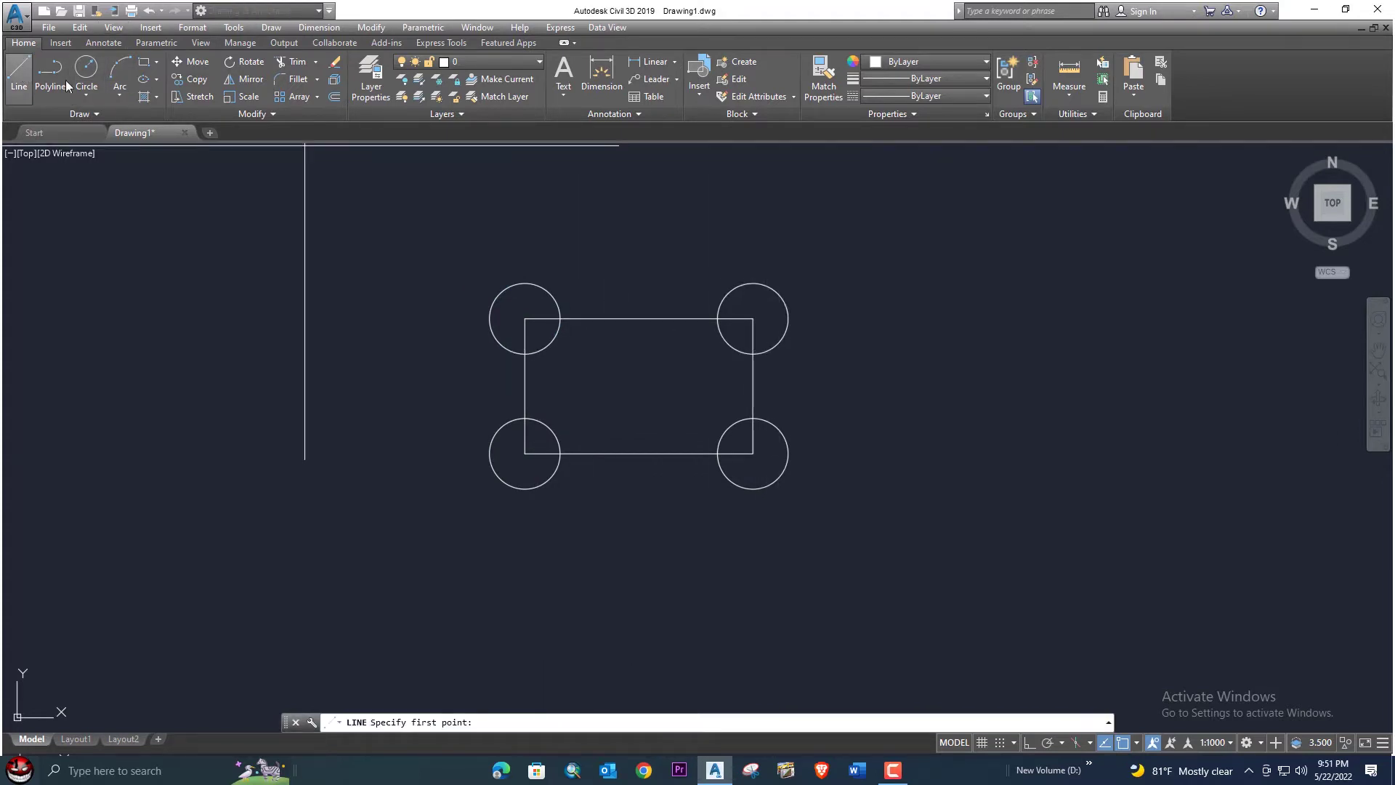
{"action": "left_click", "coordinate": [525, 318]}
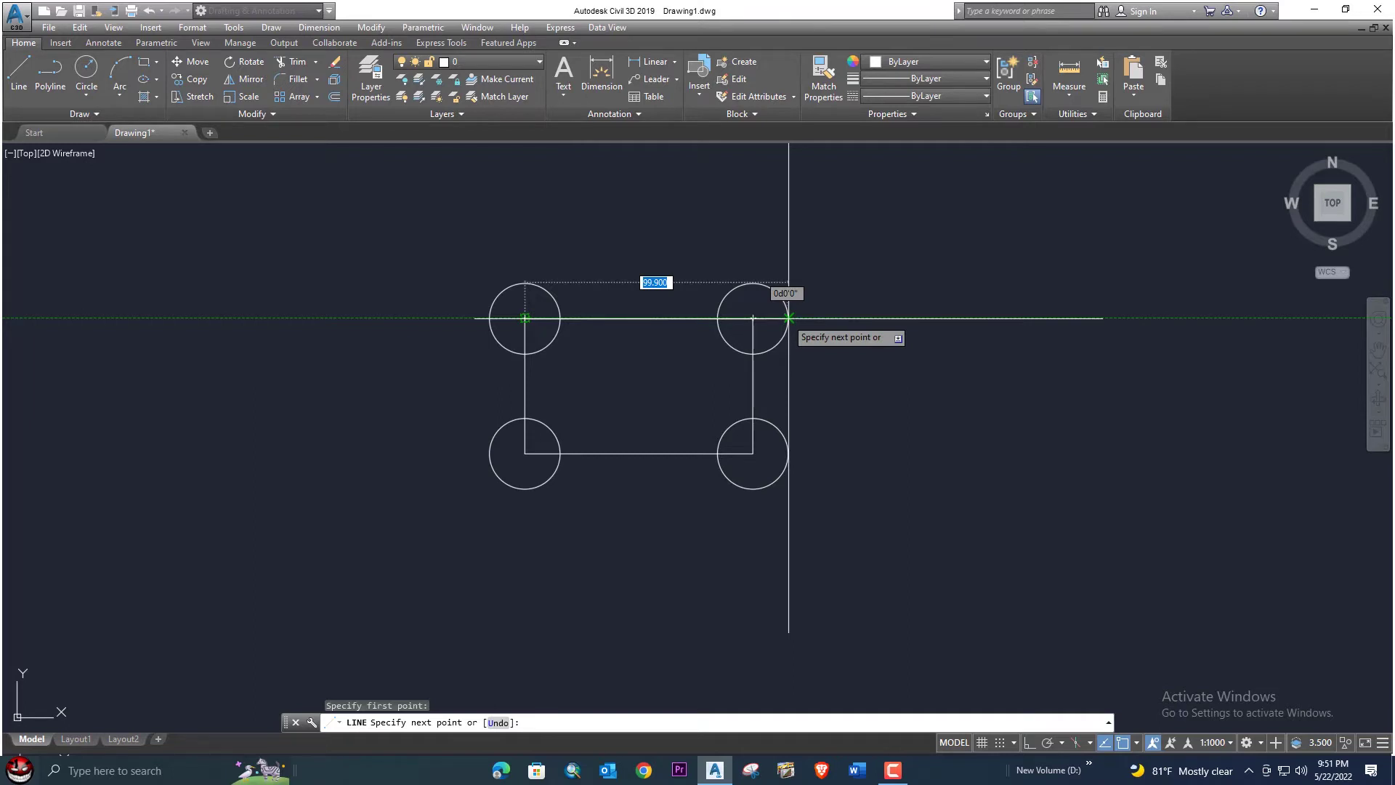
{"action": "type", "text": "31.3"}
{"action": "key", "text": "Return"}
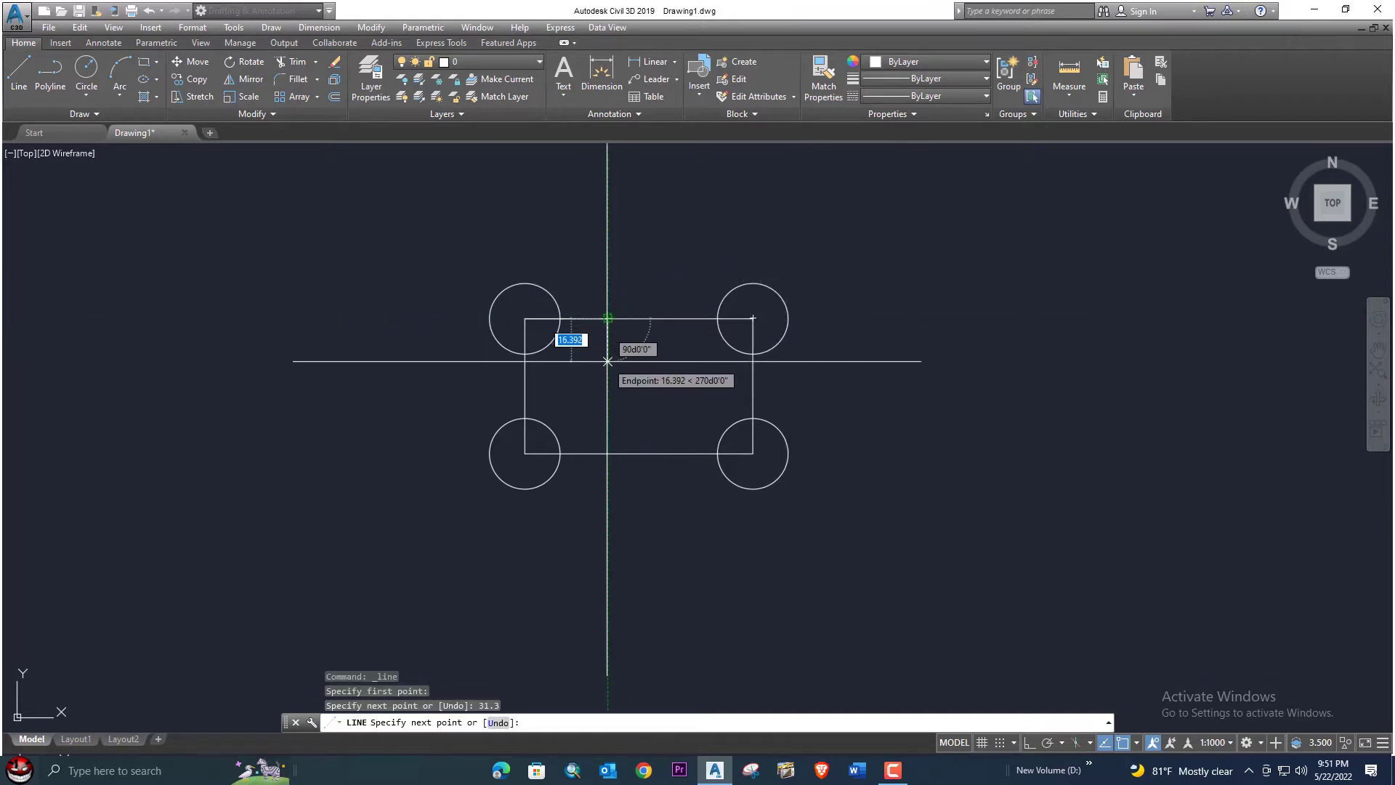
{"action": "type", "text": "7.8"}
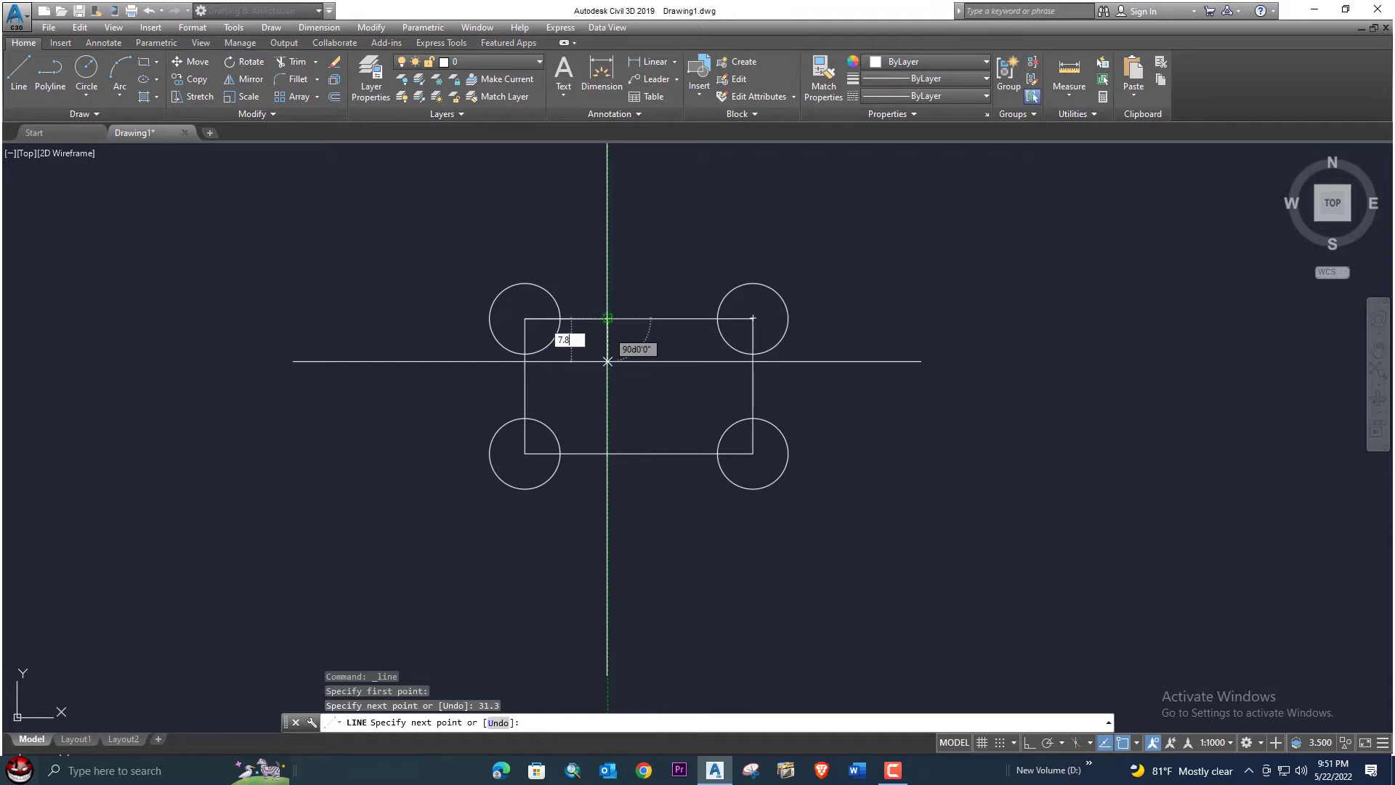
{"action": "key", "text": "Return"}
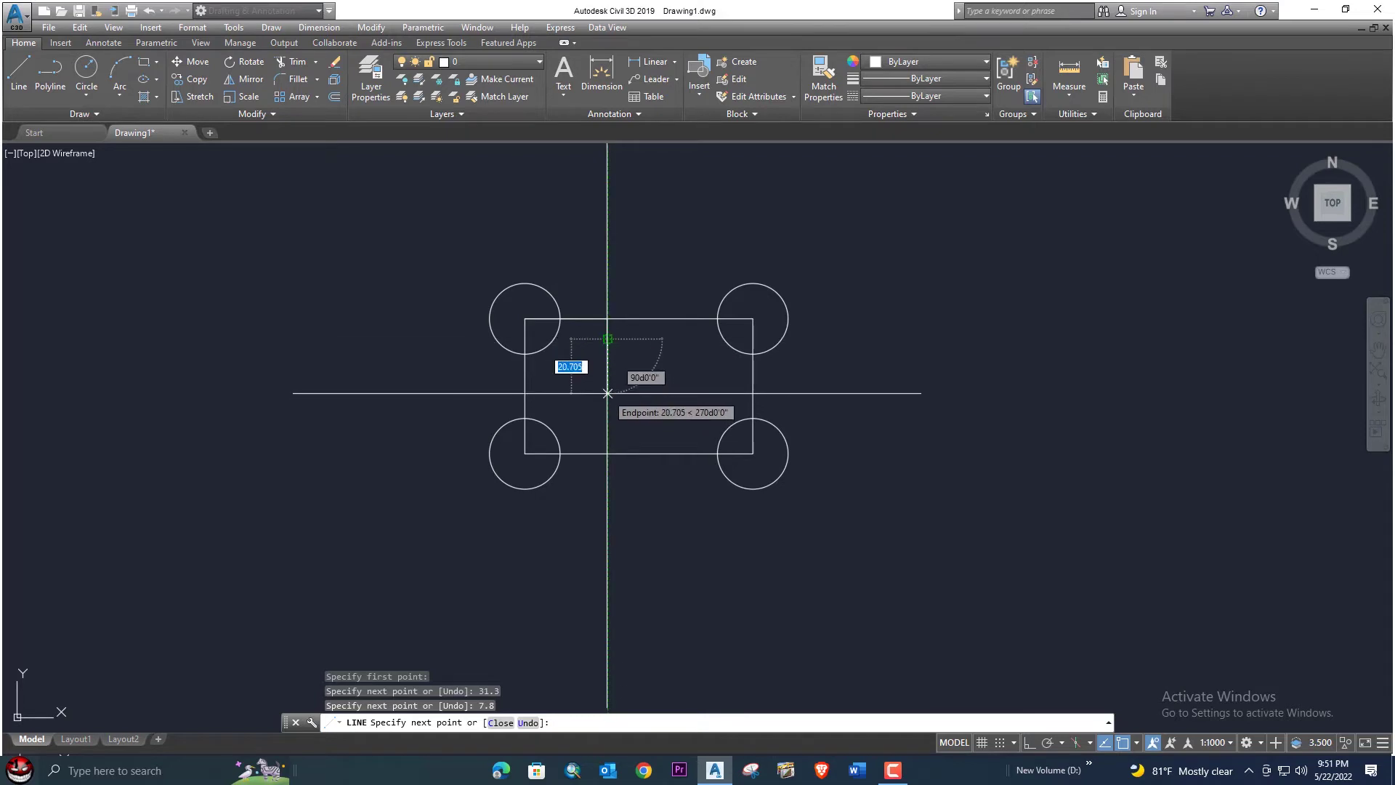
Draw the triangle's two 35.6-long sides and close it back at the apex.
{"action": "type", "text": "35"}
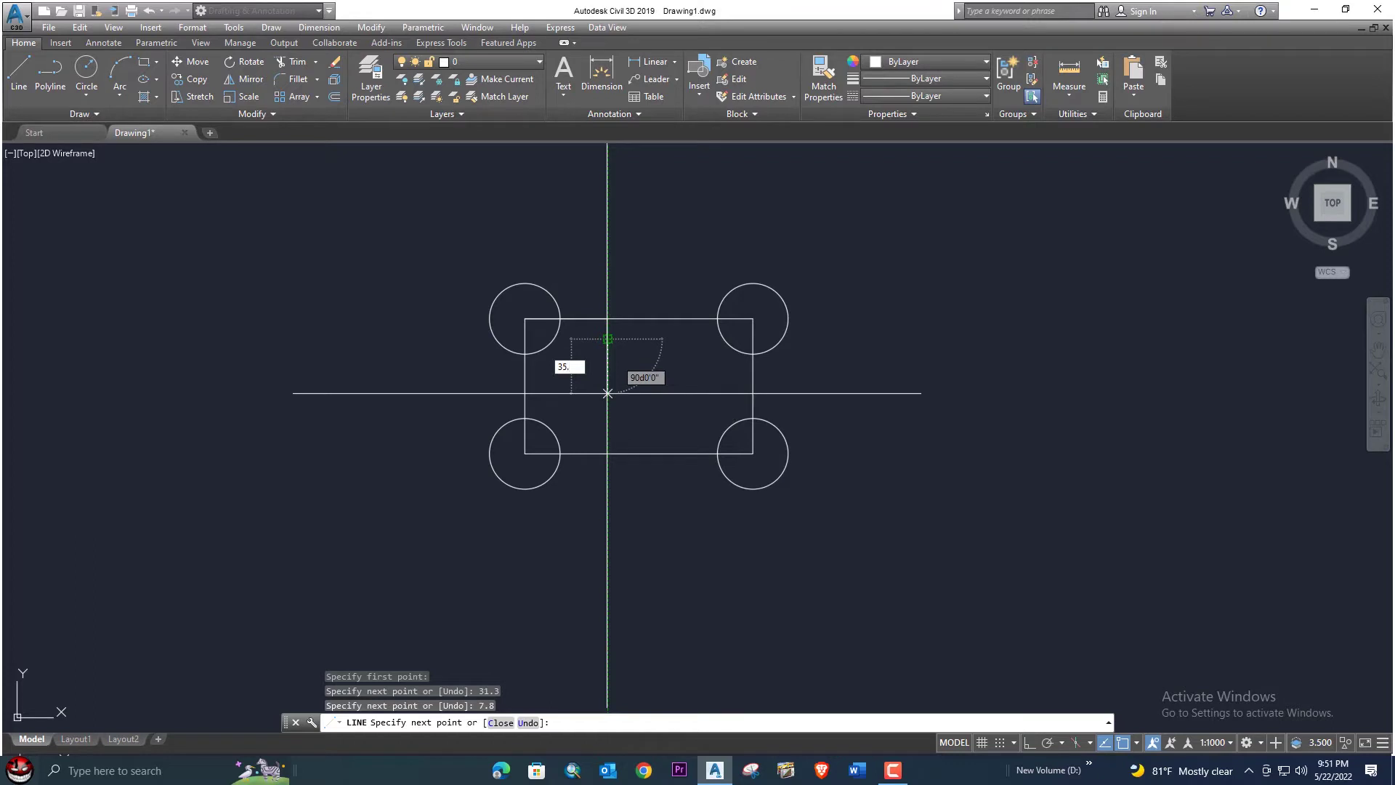
{"action": "type", "text": ".6"}
{"action": "key", "text": "Return"}
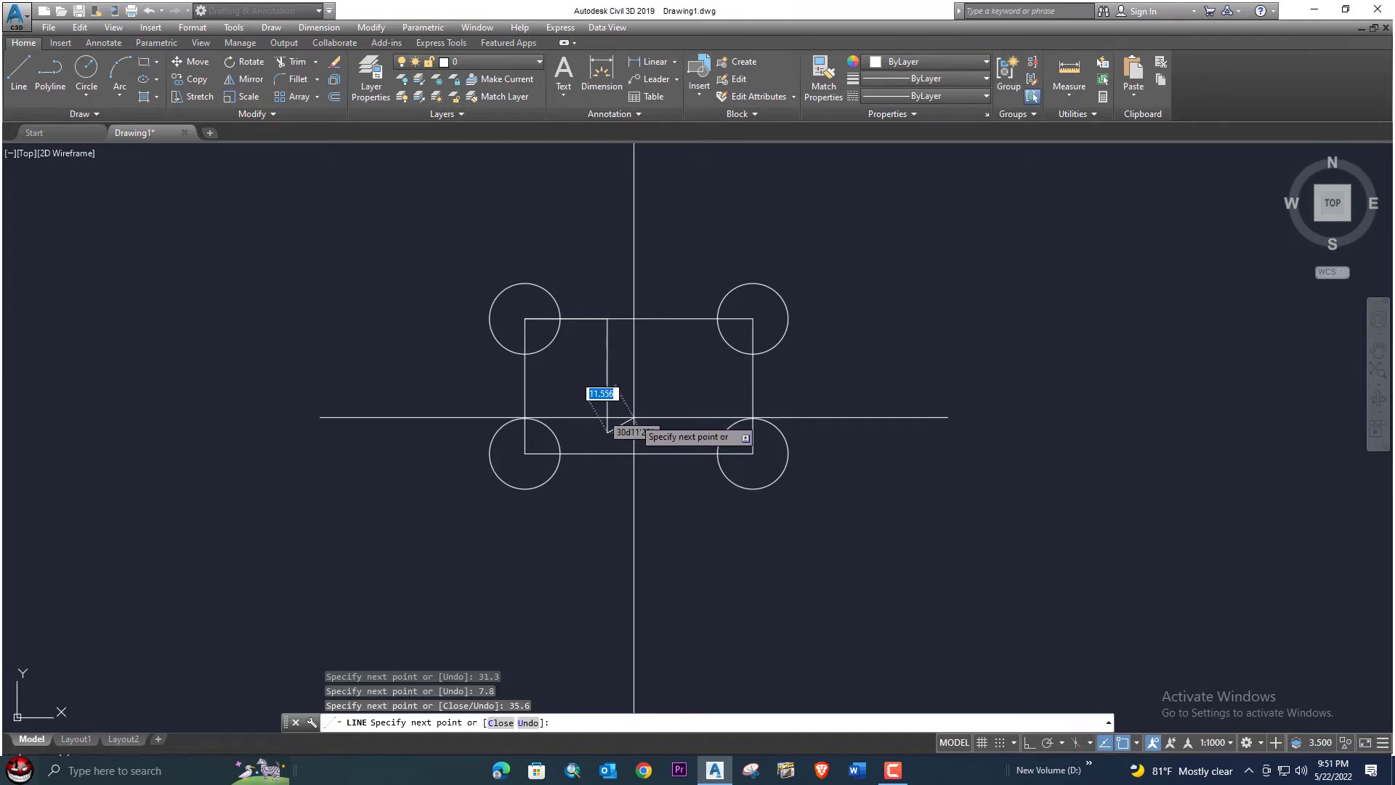
{"action": "type", "text": "35.6"}
{"action": "key", "text": "Return"}
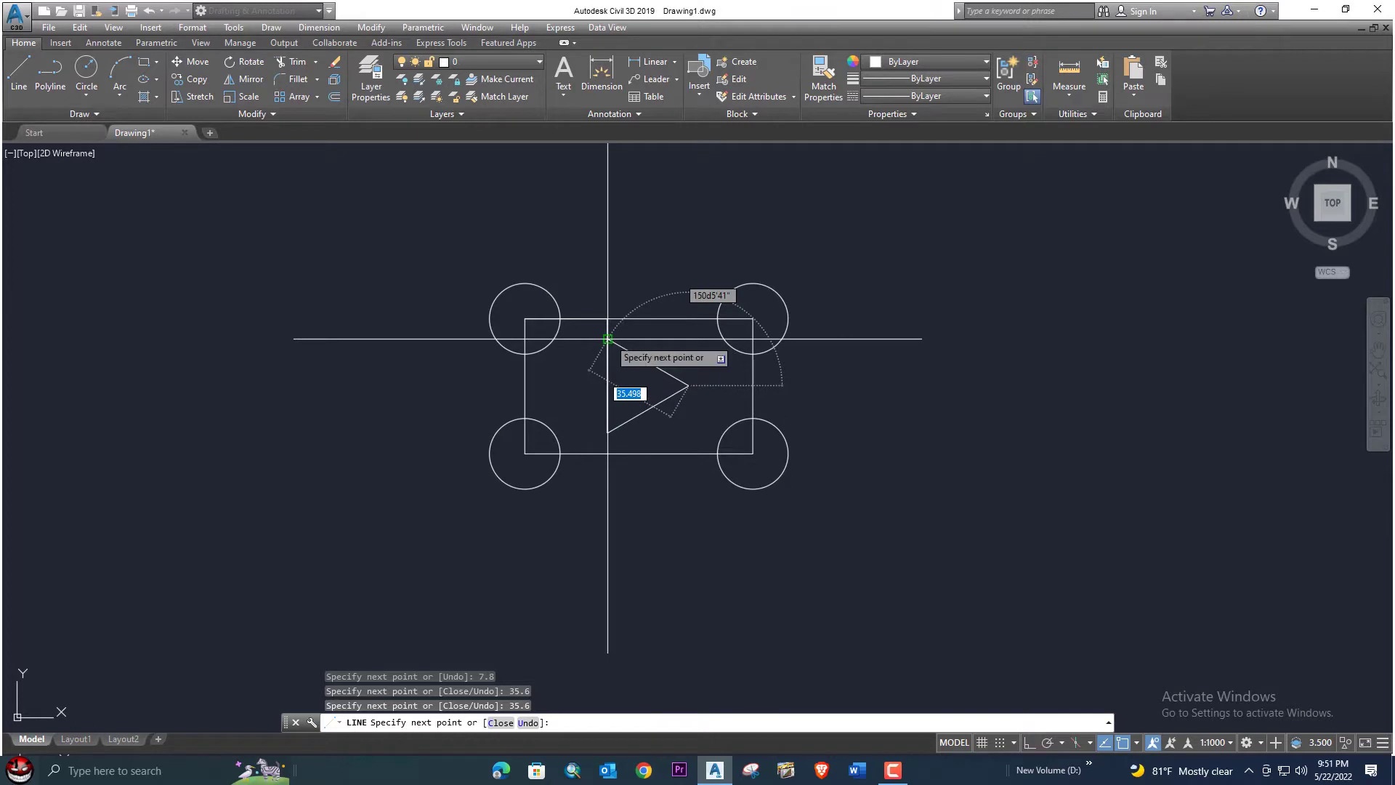
{"action": "left_click", "coordinate": [608, 339]}
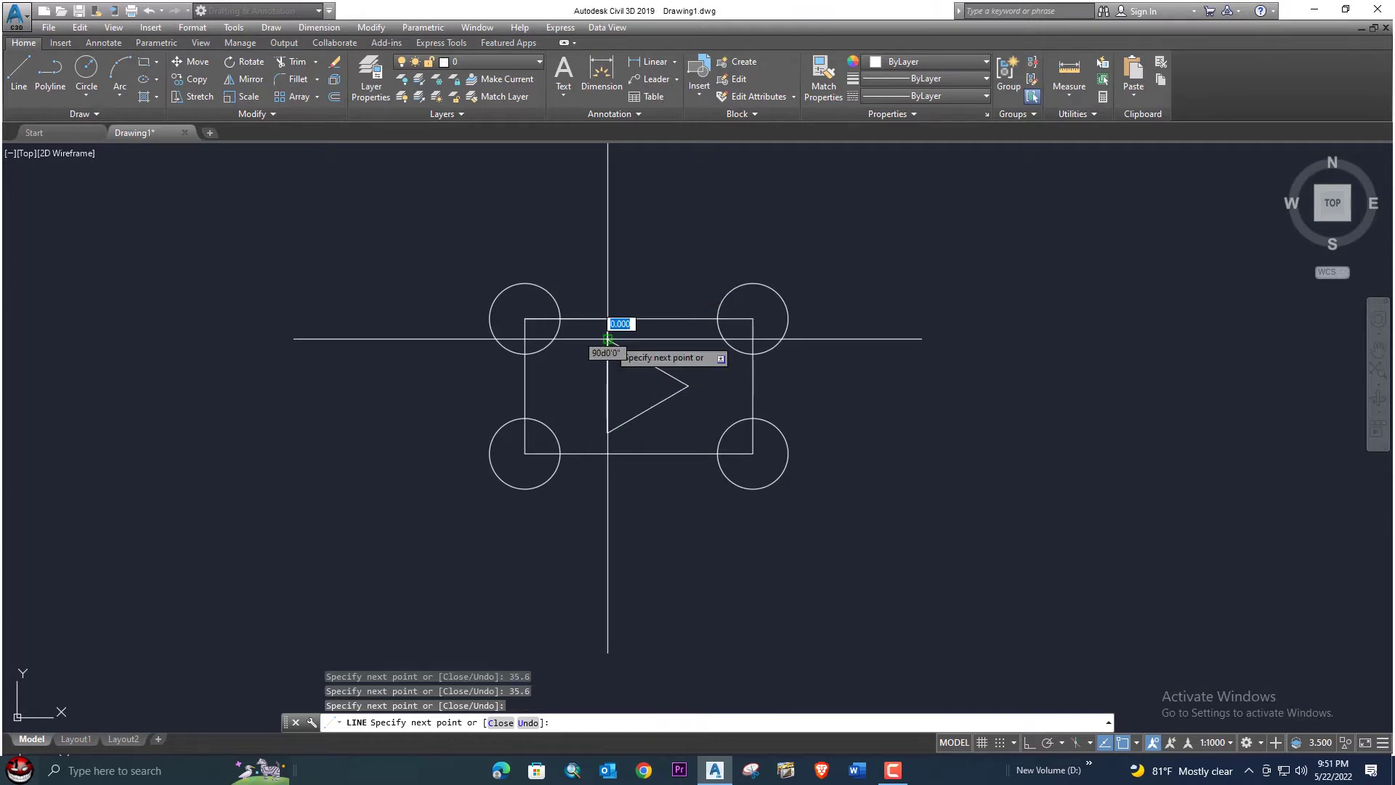
{"action": "key", "text": "Return"}
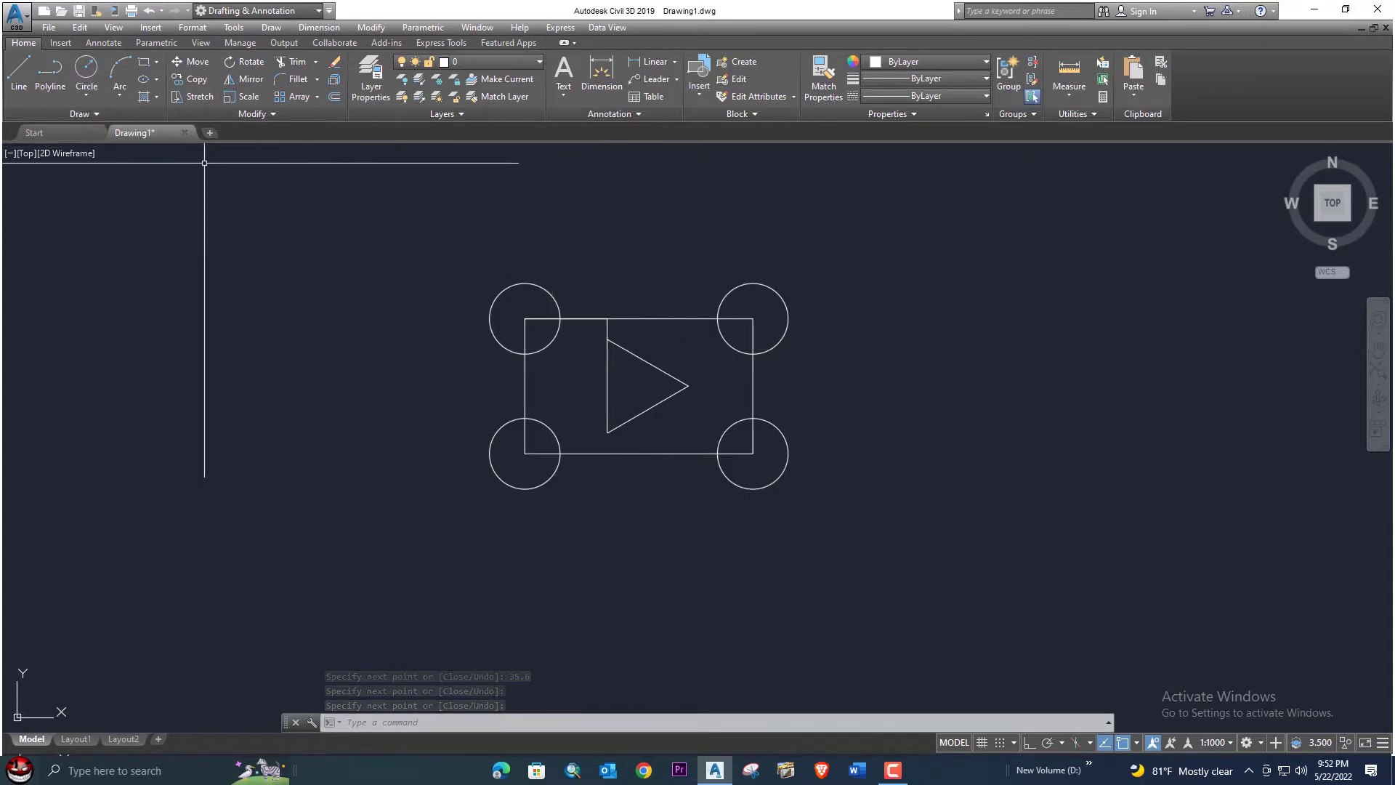
Draw a radius-380 circle tangent to the top-left and top-right corner circles.
{"action": "left_click", "coordinate": [89, 97]}
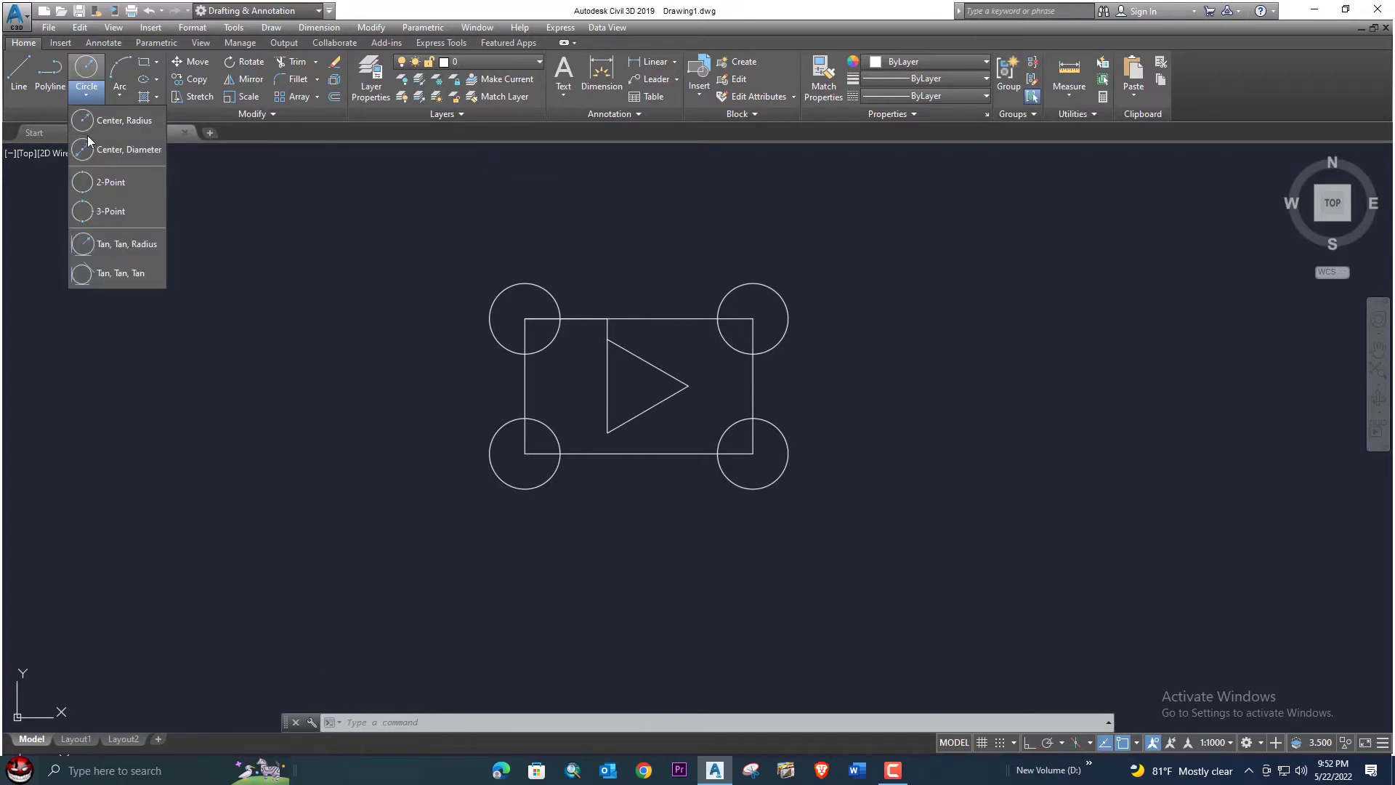
{"action": "key", "text": "F1"}
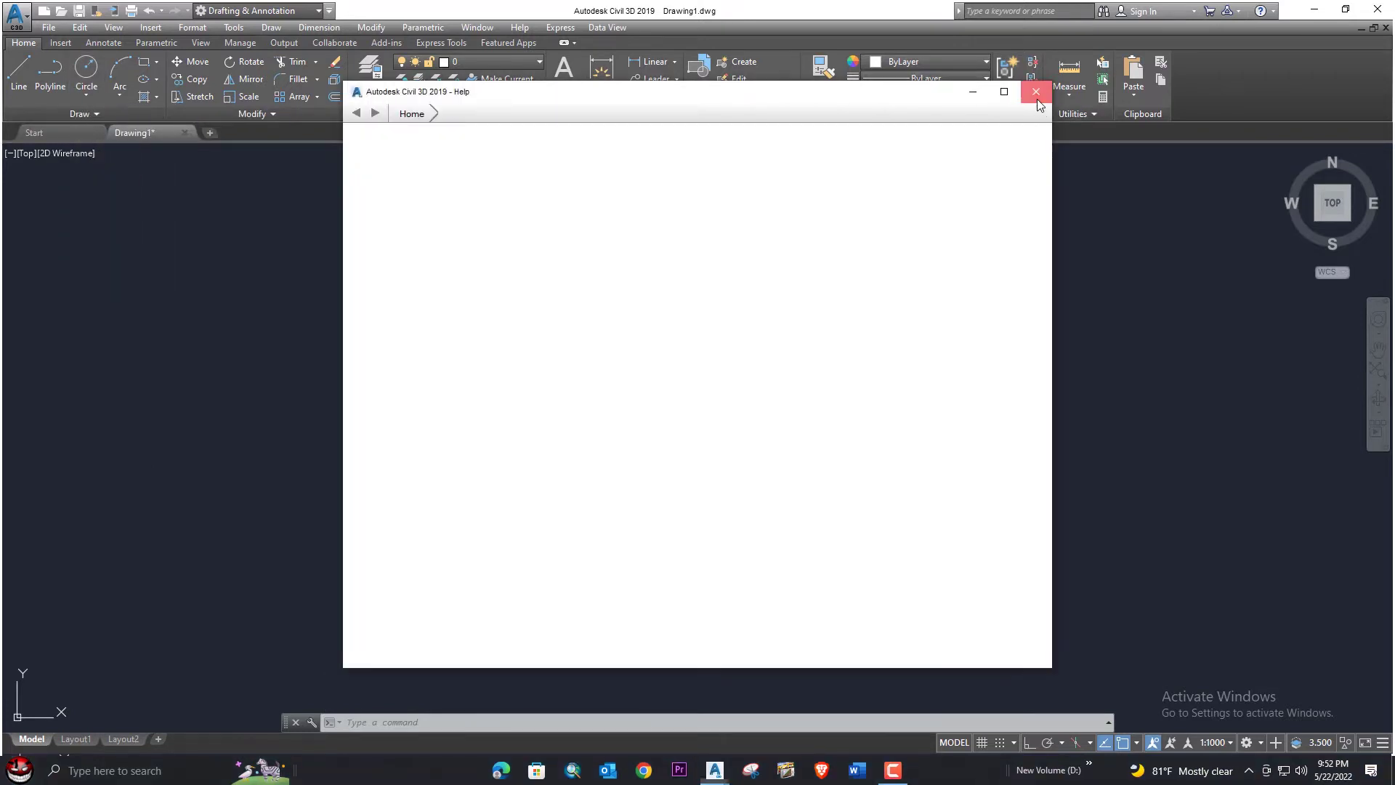
{"action": "left_click", "coordinate": [1033, 92]}
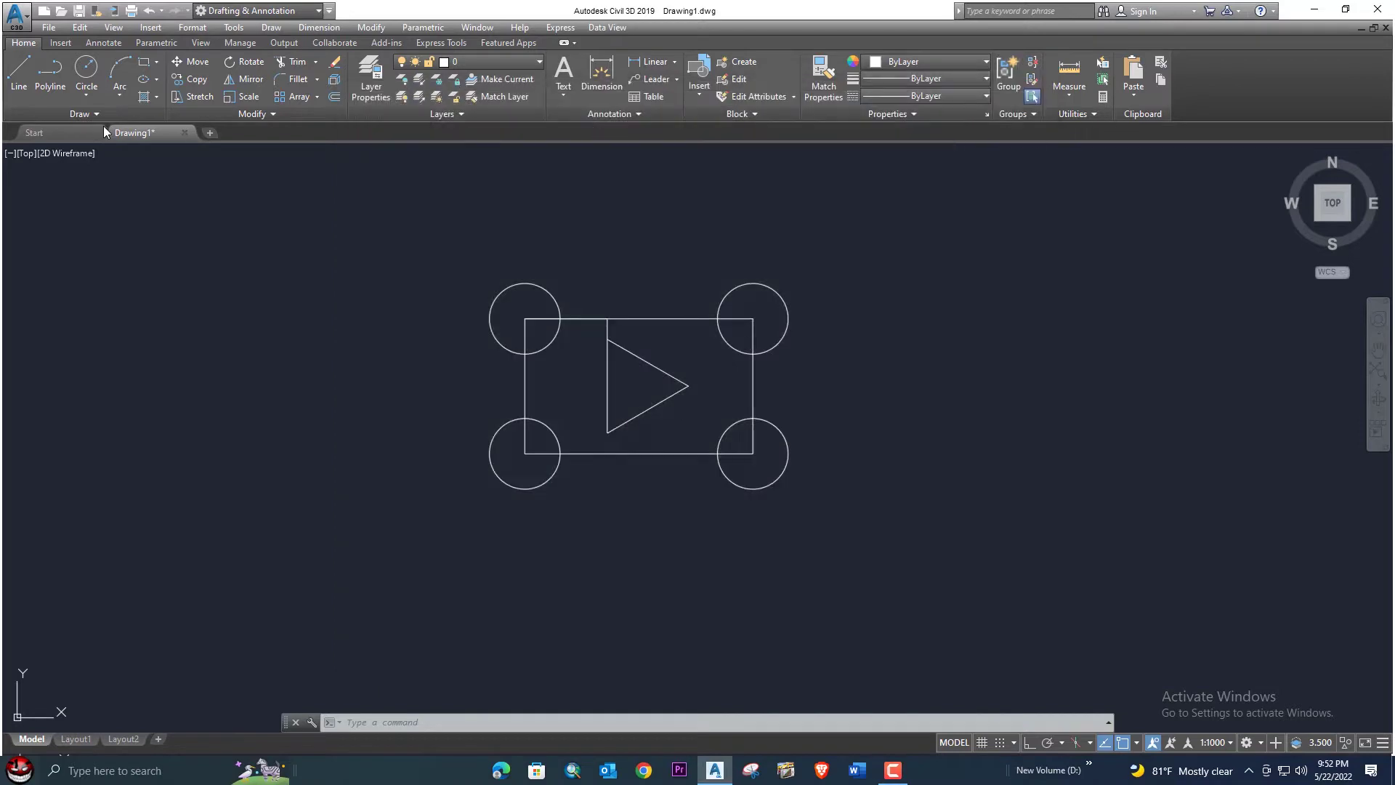
{"action": "left_click", "coordinate": [83, 96]}
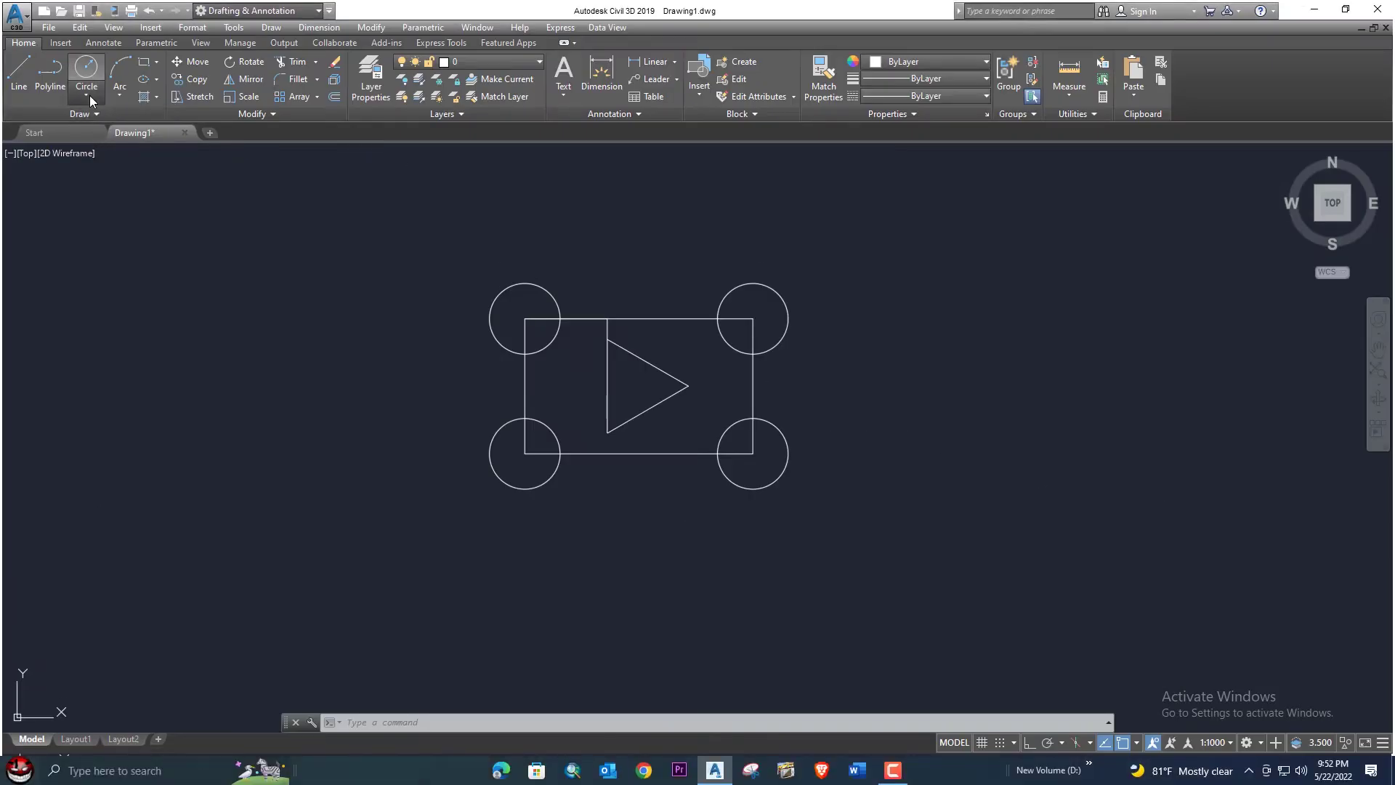
{"action": "left_click", "coordinate": [88, 95]}
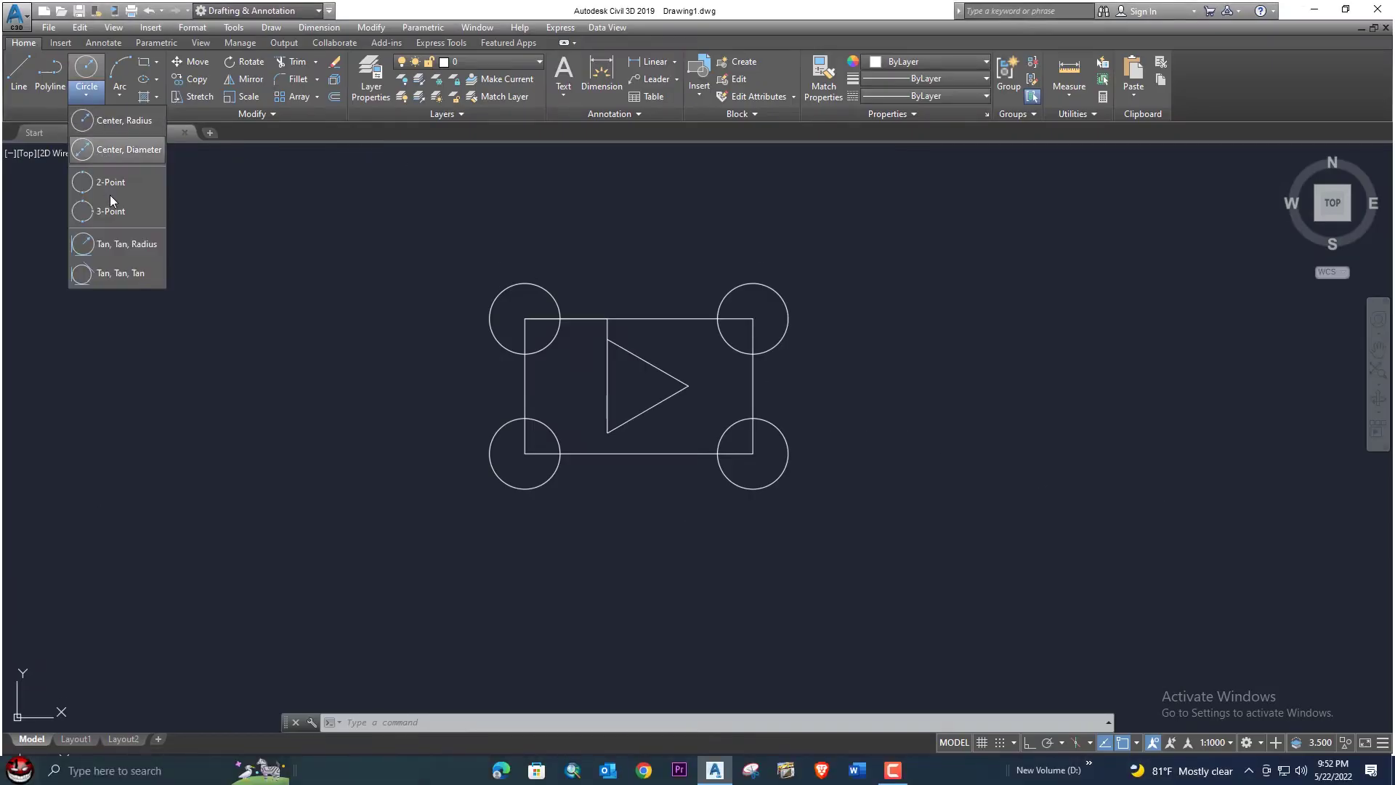
{"action": "left_click", "coordinate": [120, 244]}
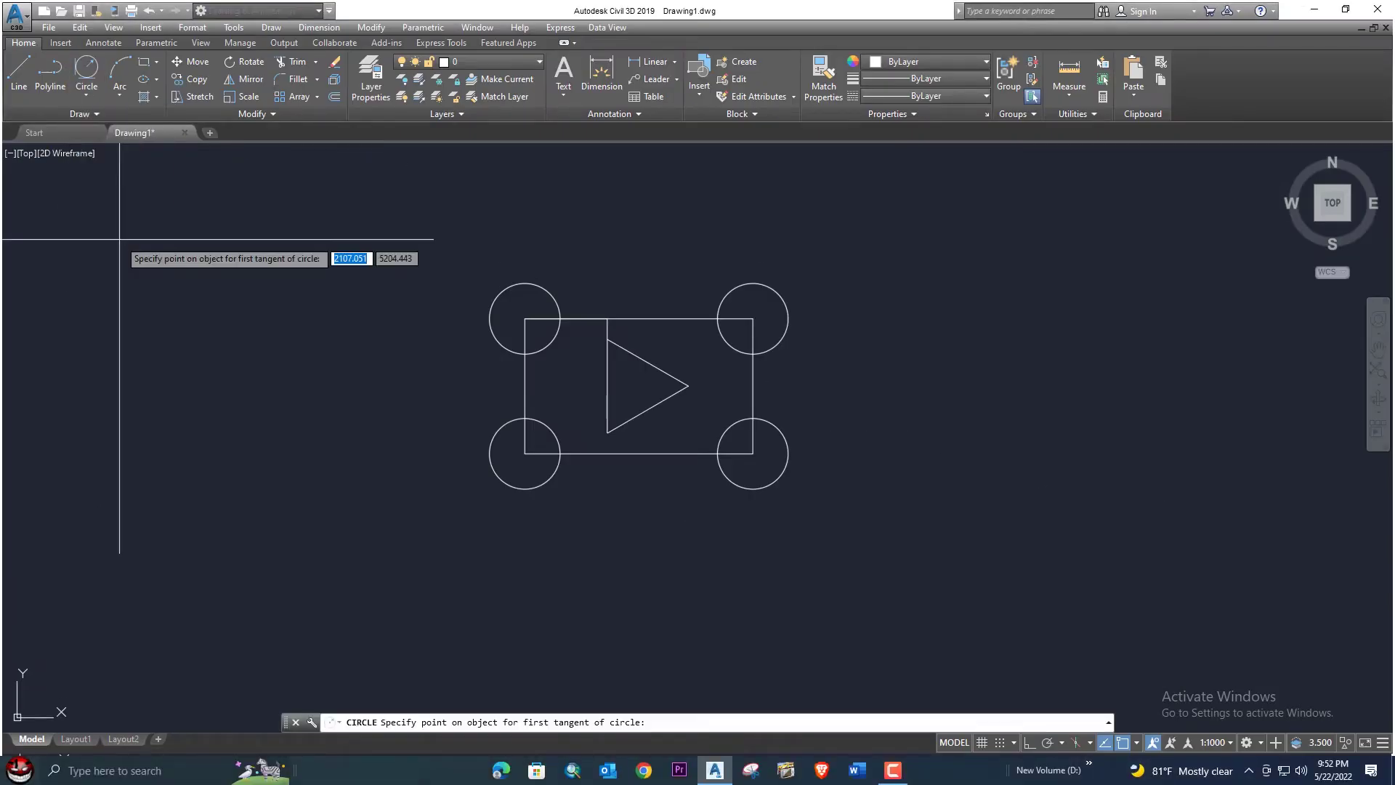
{"action": "left_click", "coordinate": [490, 309]}
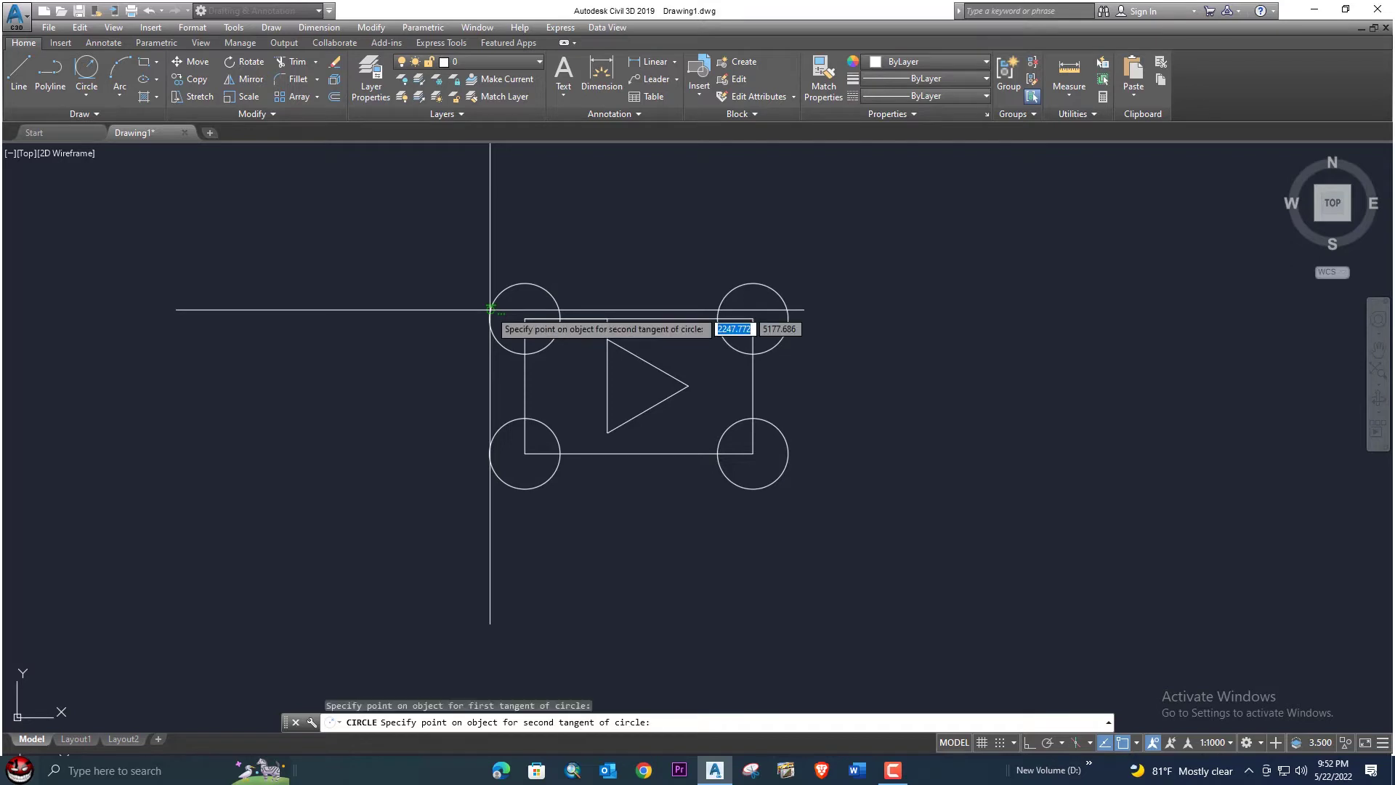
{"action": "left_click", "coordinate": [788, 311]}
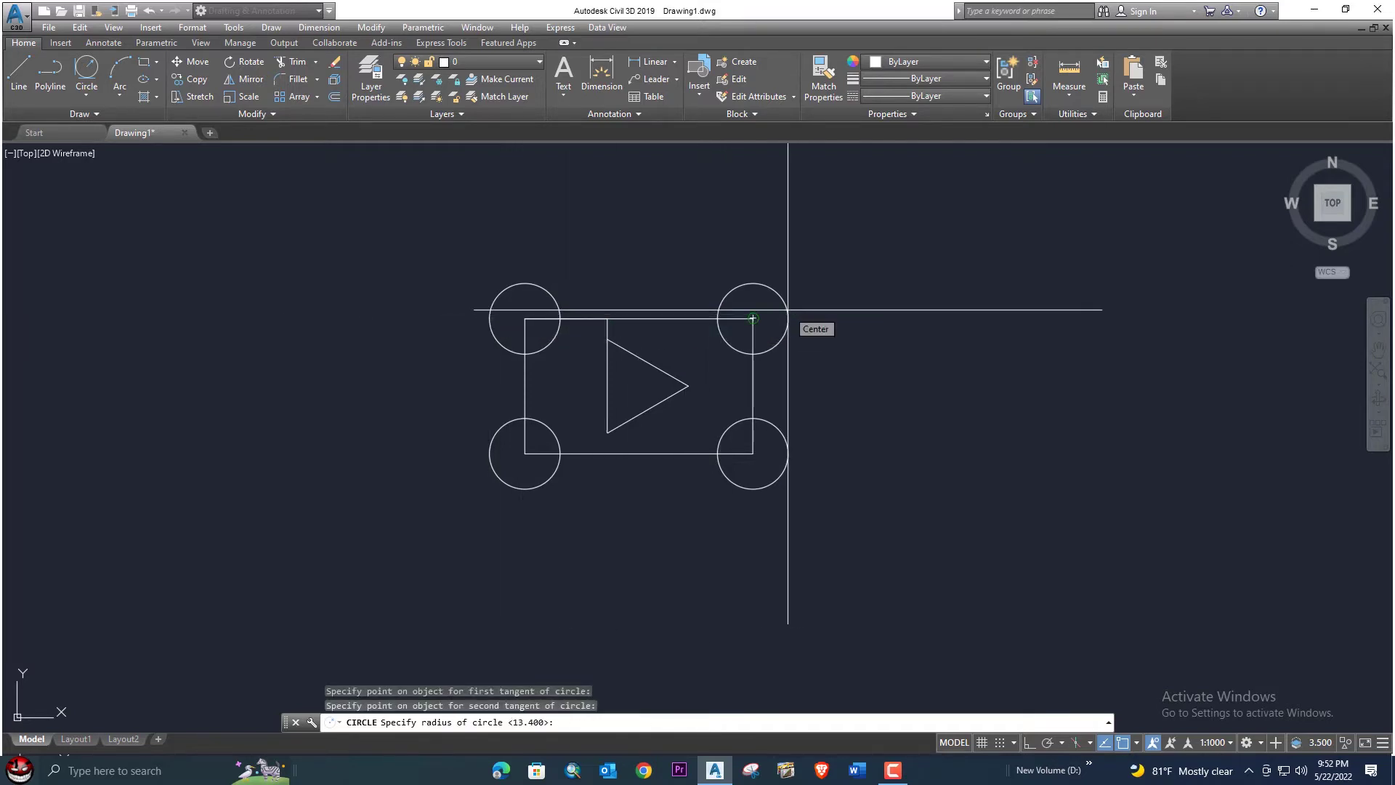
{"action": "type", "text": "38"}
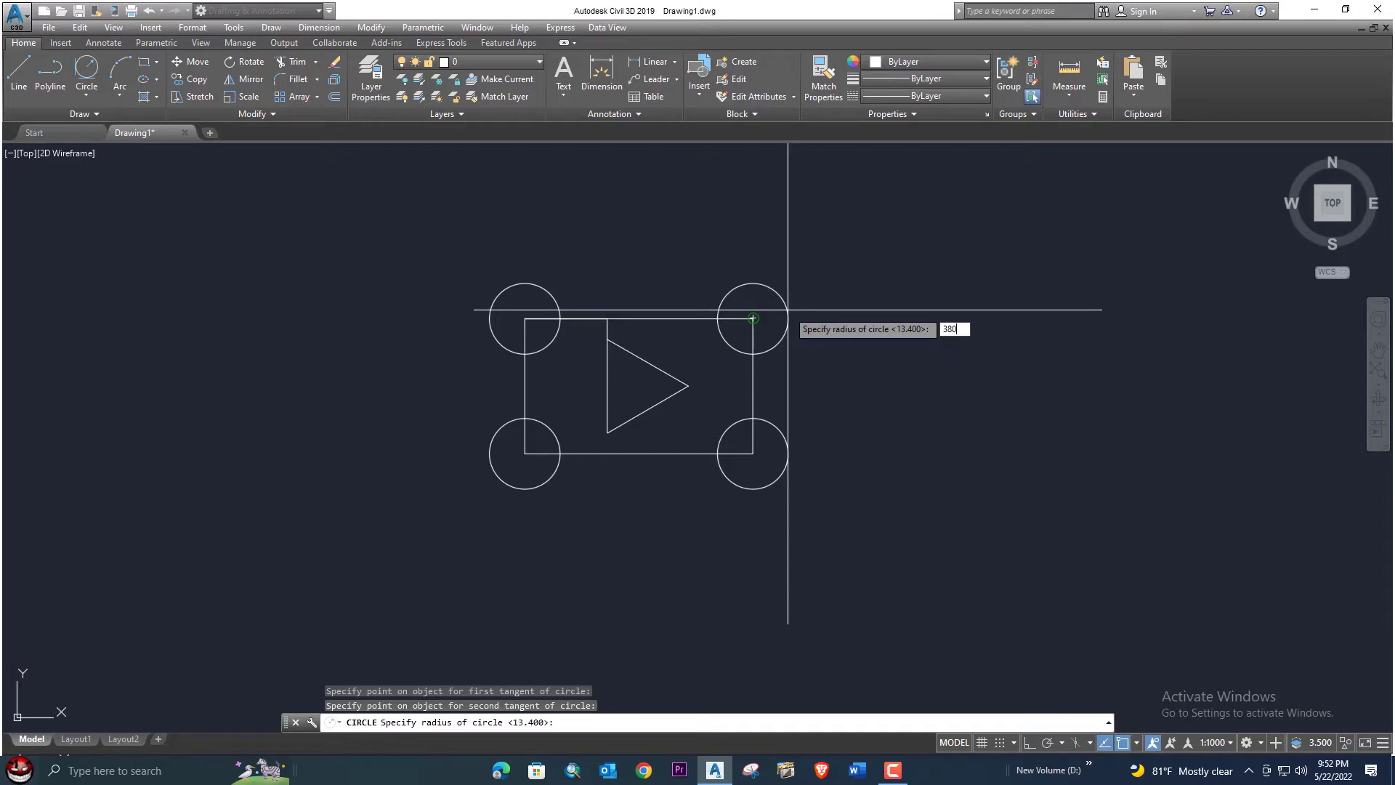
{"action": "type", "text": "0"}
{"action": "key", "text": "Return"}
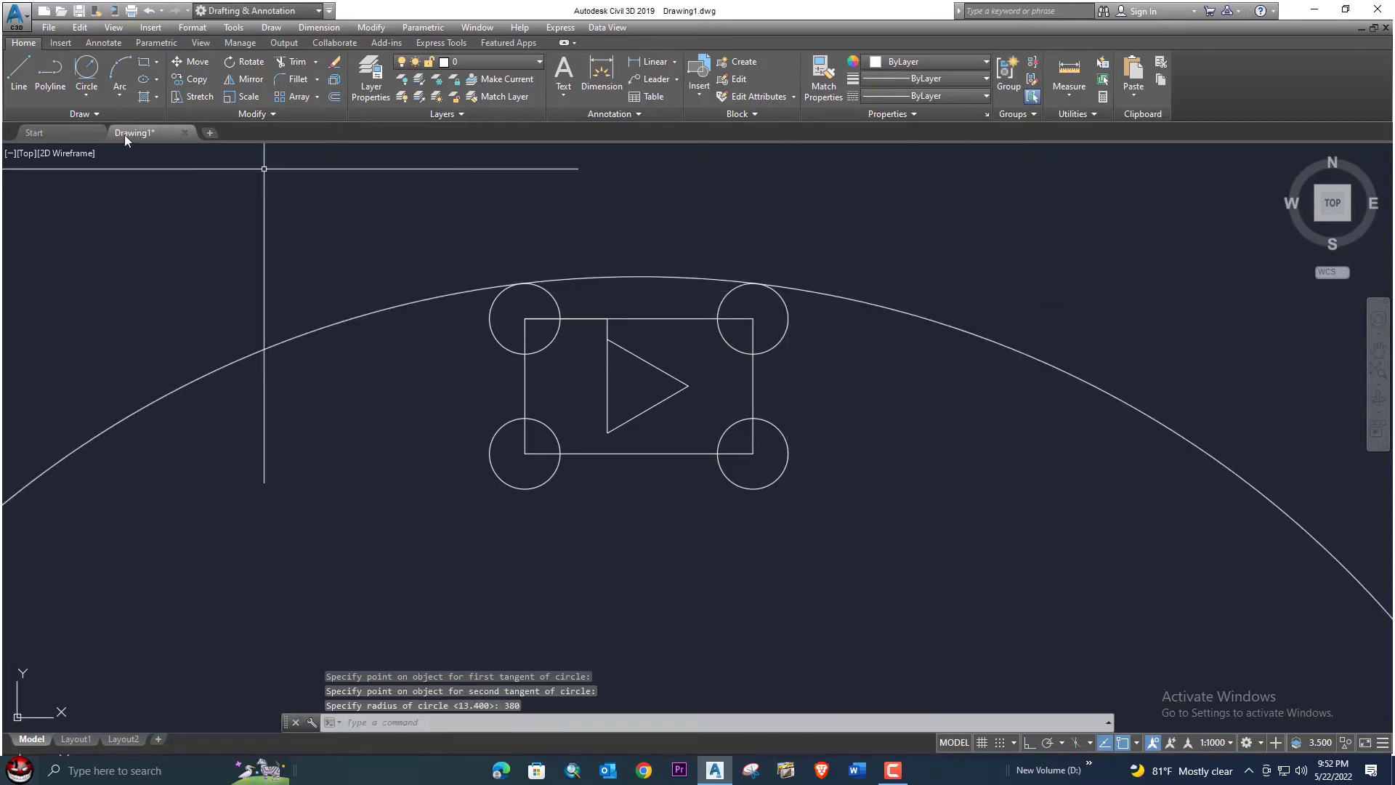
Trim the radius-380 circle so only its top arc remains.
{"action": "left_click", "coordinate": [292, 64]}
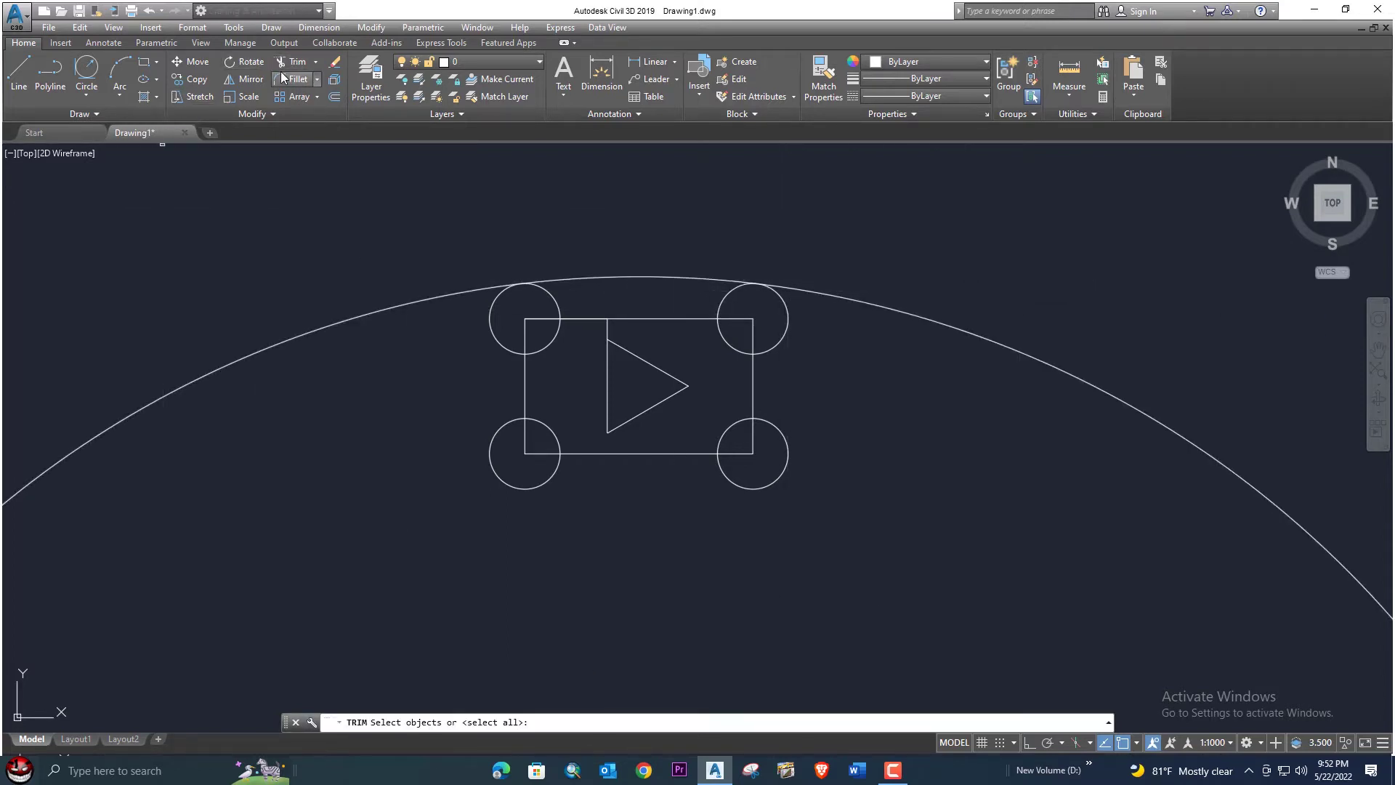
{"action": "key", "text": "Return"}
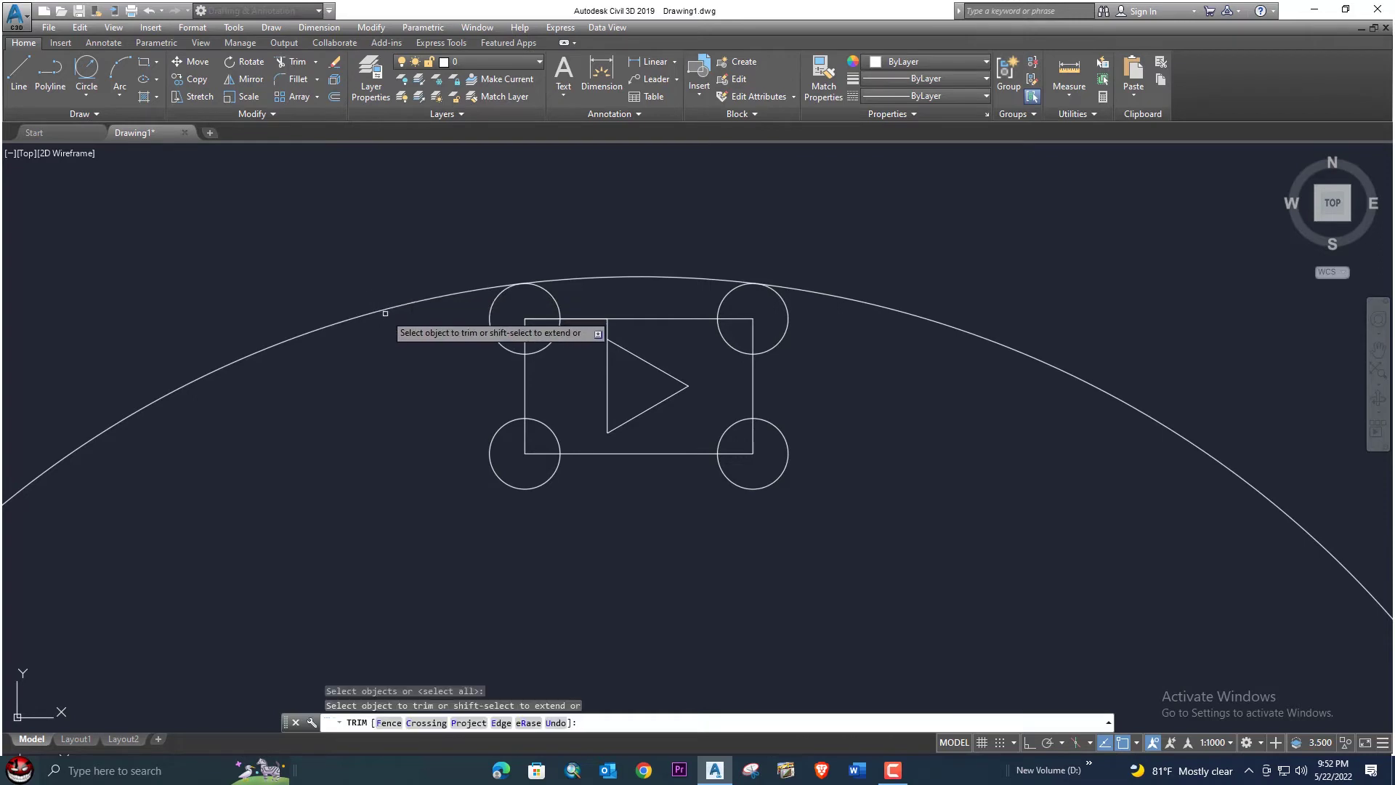
{"action": "left_click", "coordinate": [385, 313]}
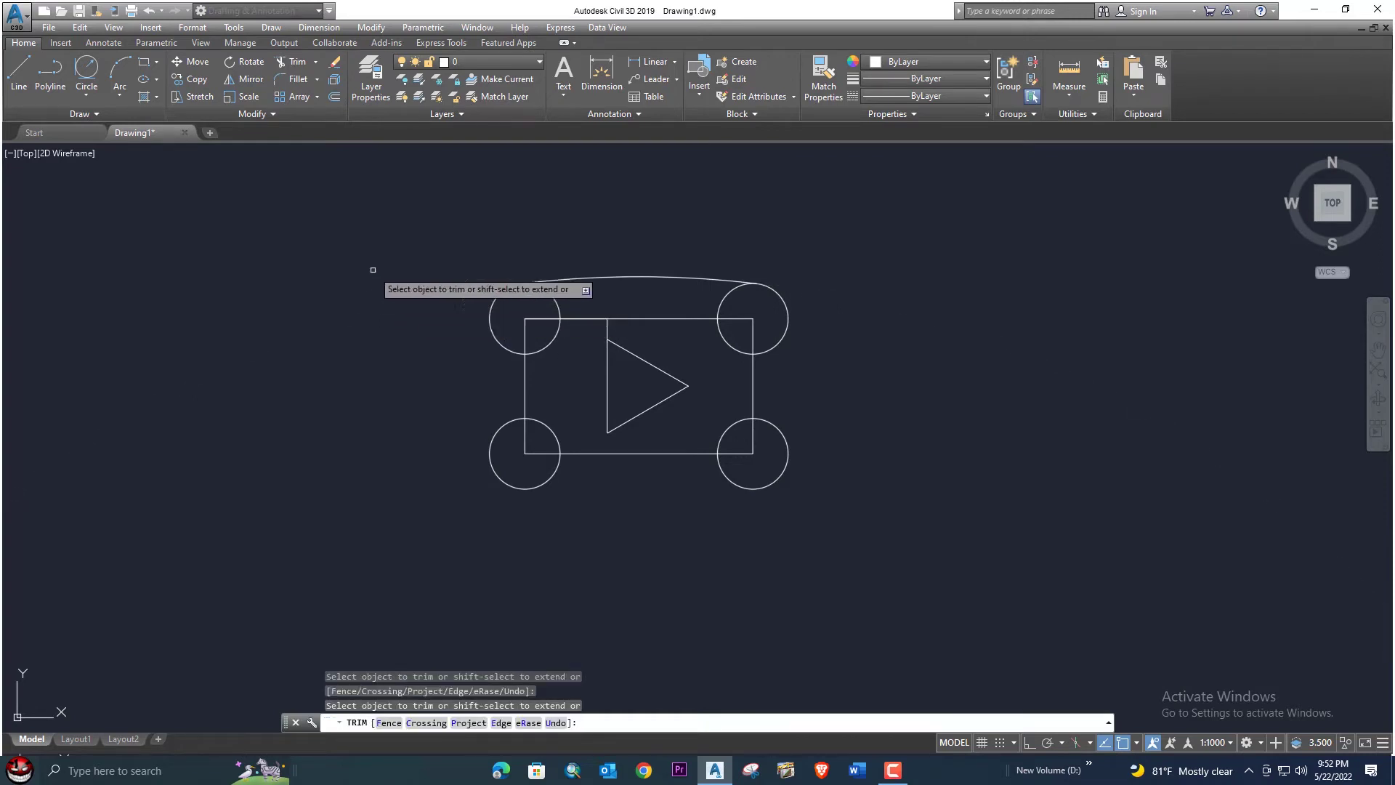
{"action": "key", "text": "Escape"}
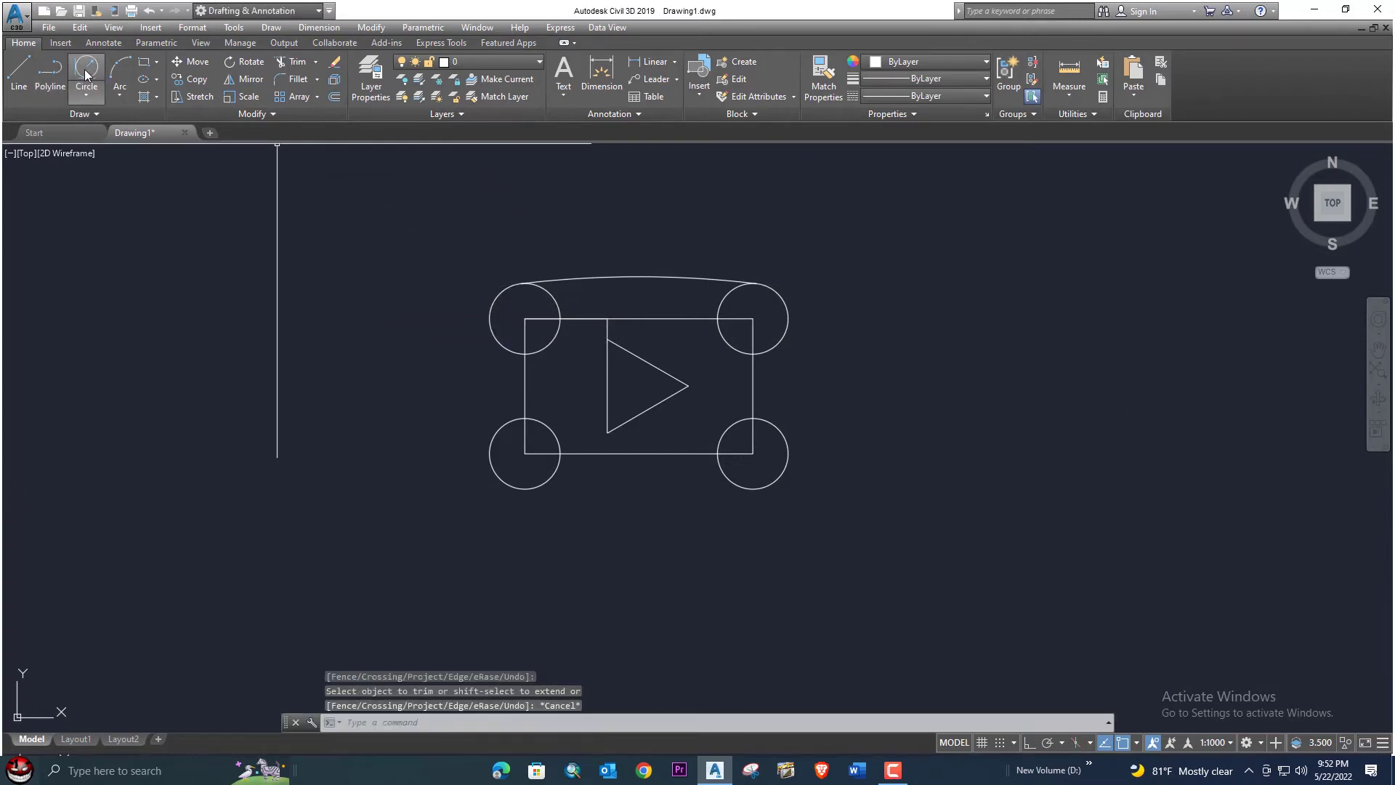
Draw a radius-380 circle tangent to the bottom-left and bottom-right corner circles.
{"action": "left_click", "coordinate": [86, 95]}
{"action": "left_click", "coordinate": [124, 245]}
{"action": "left_click", "coordinate": [494, 466]}
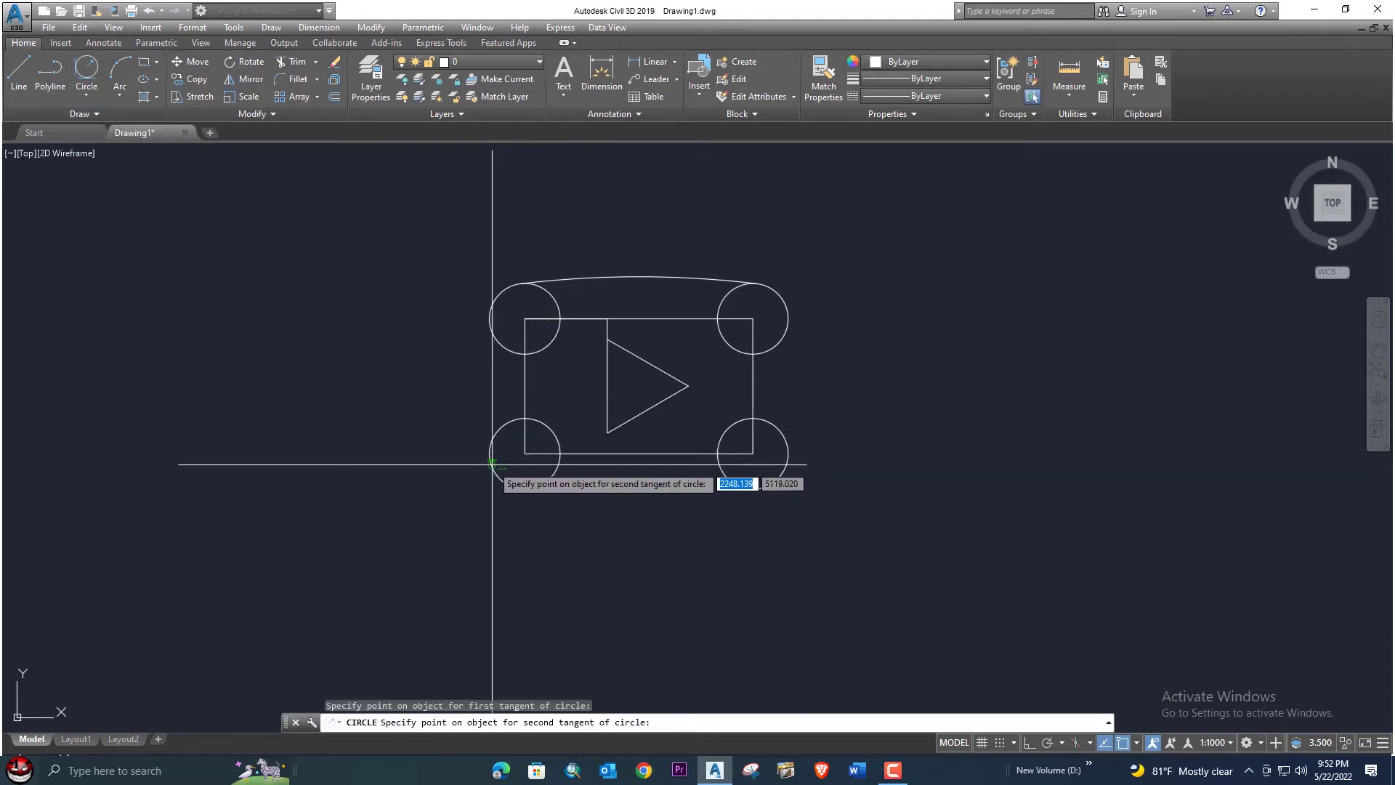
{"action": "left_click", "coordinate": [789, 470]}
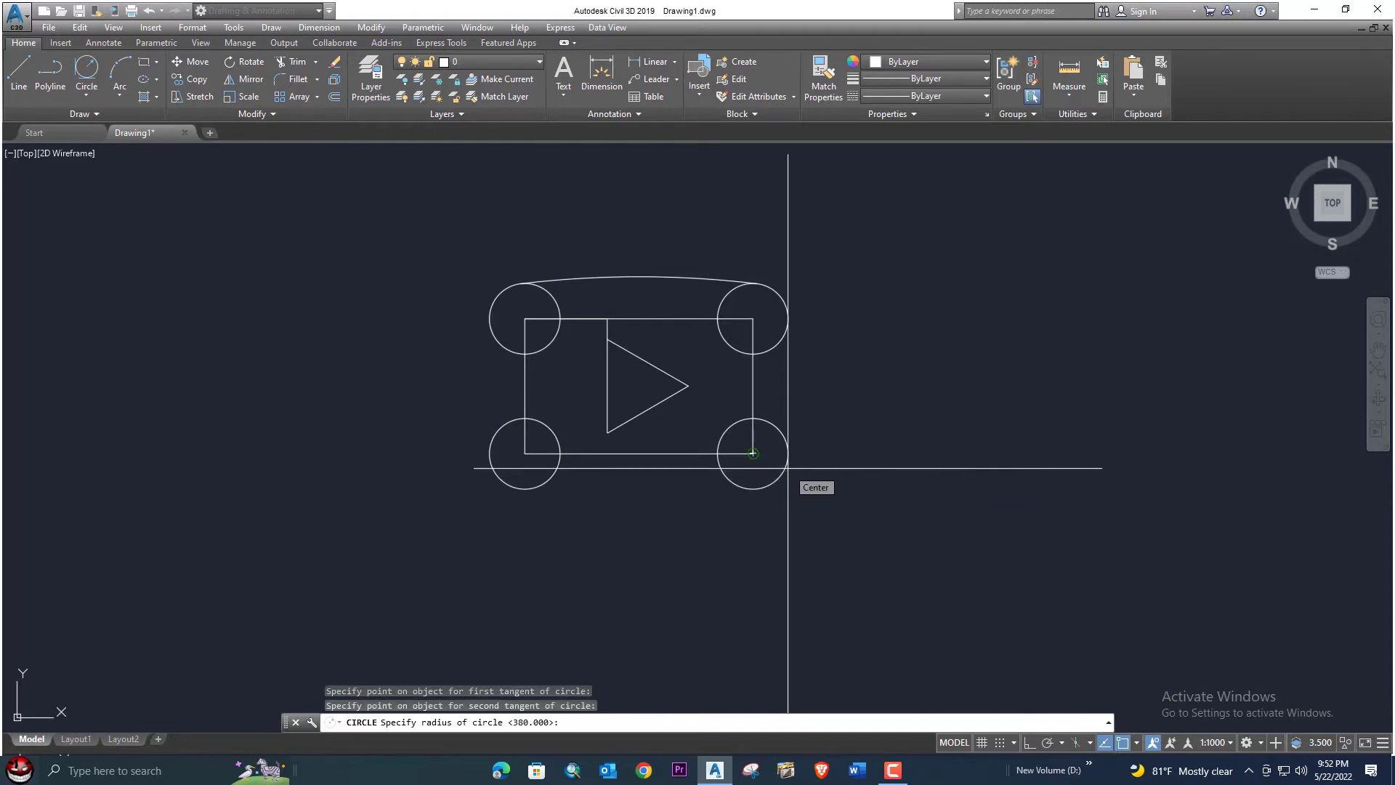
{"action": "type", "text": "3"}
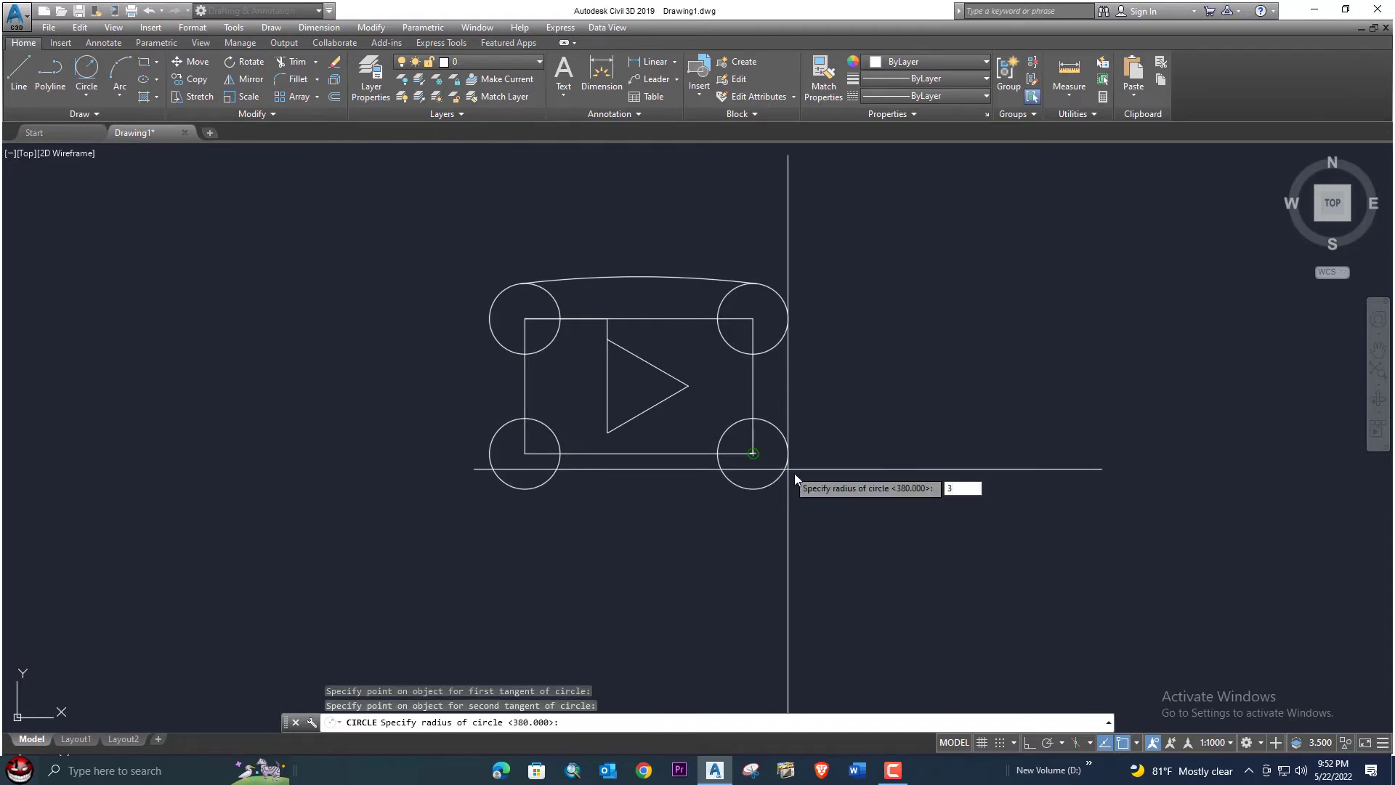
{"action": "type", "text": "80"}
{"action": "key", "text": "Return"}
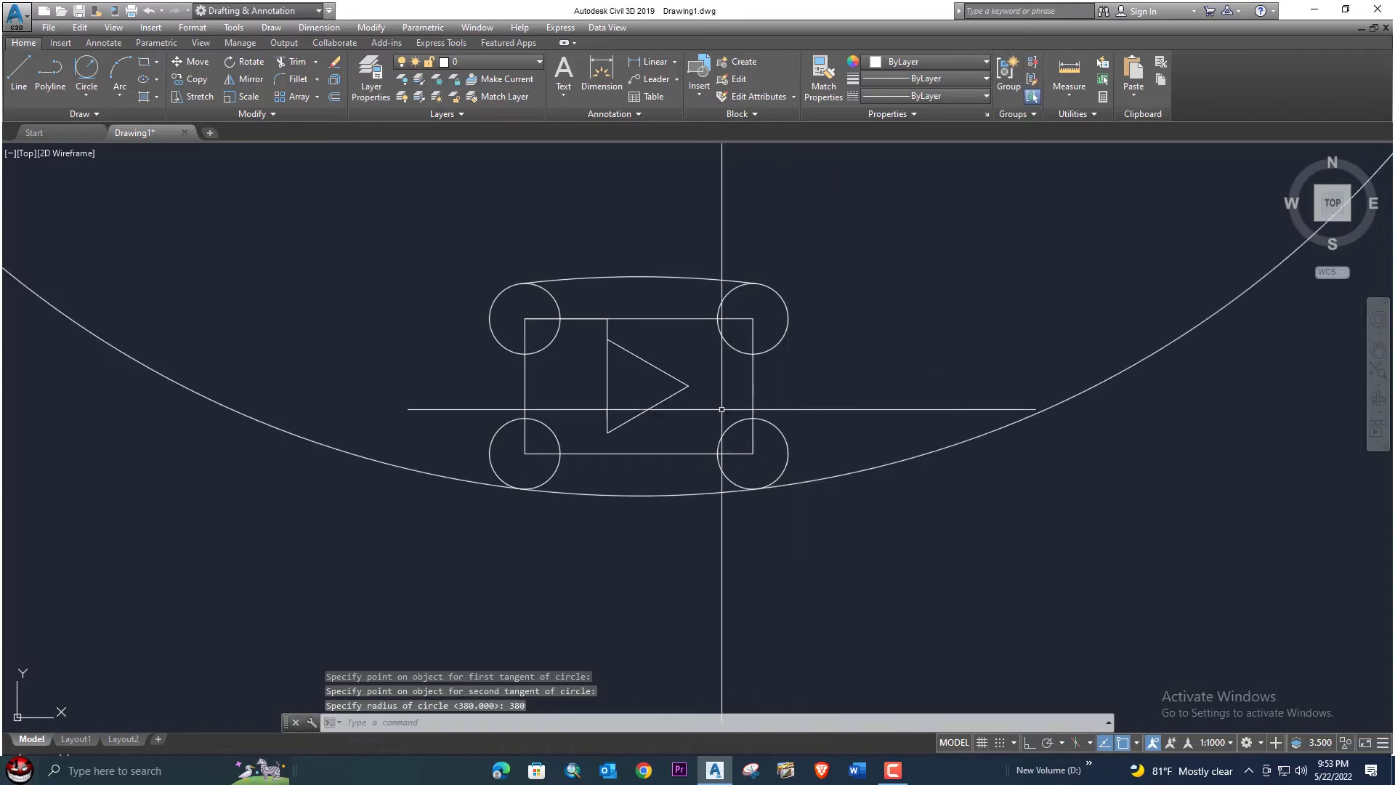
Trim that radius-380 circle so only its bottom arc remains.
{"action": "left_click", "coordinate": [286, 64]}
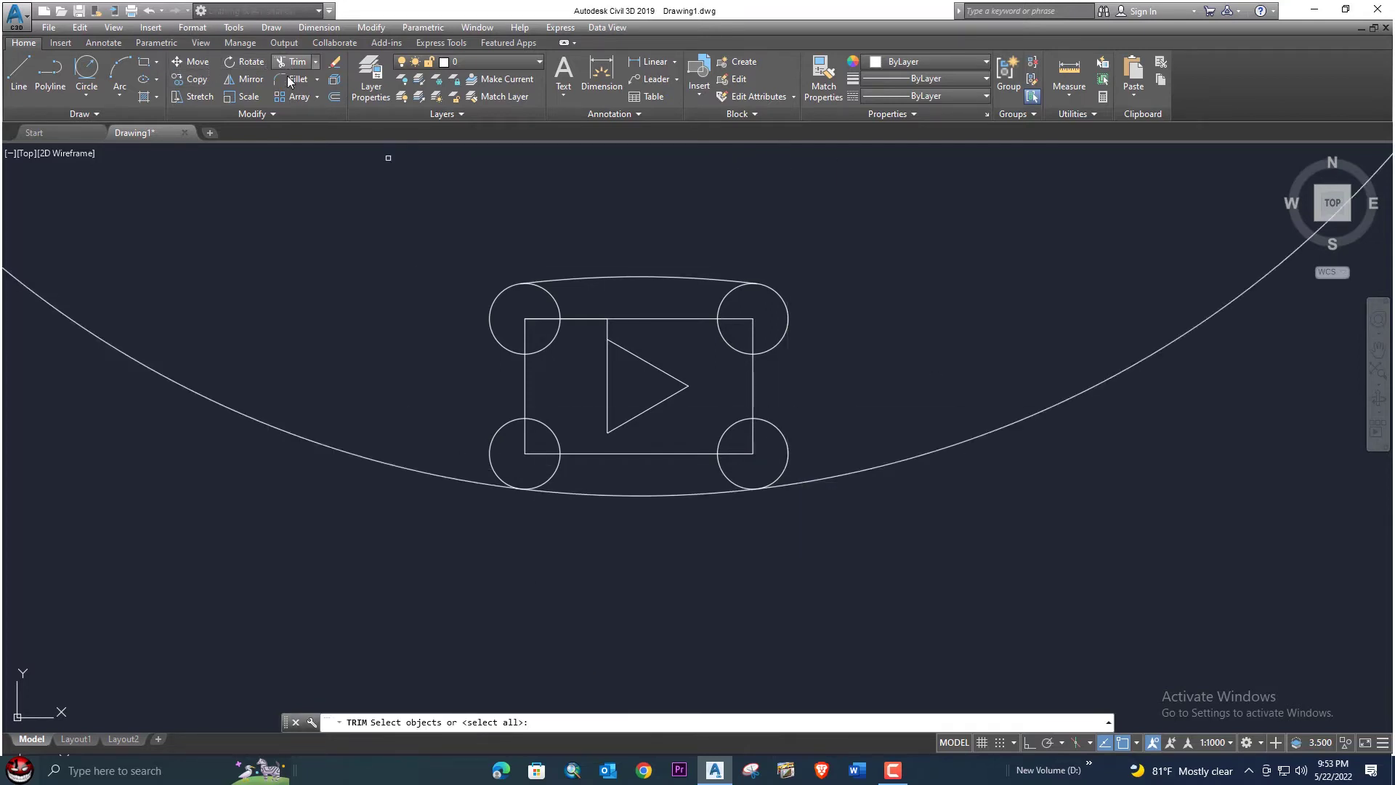
{"action": "key", "text": "Return"}
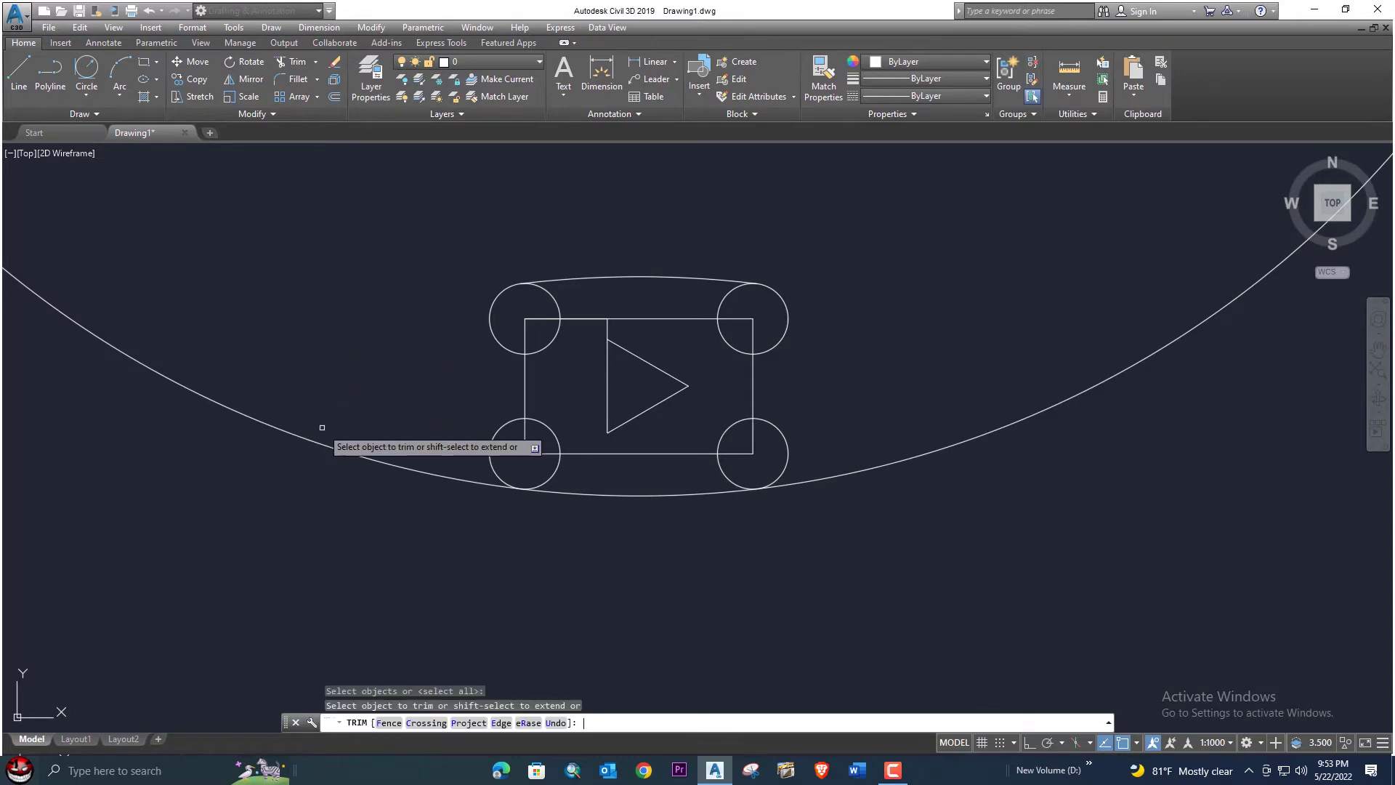
{"action": "left_click", "coordinate": [328, 442]}
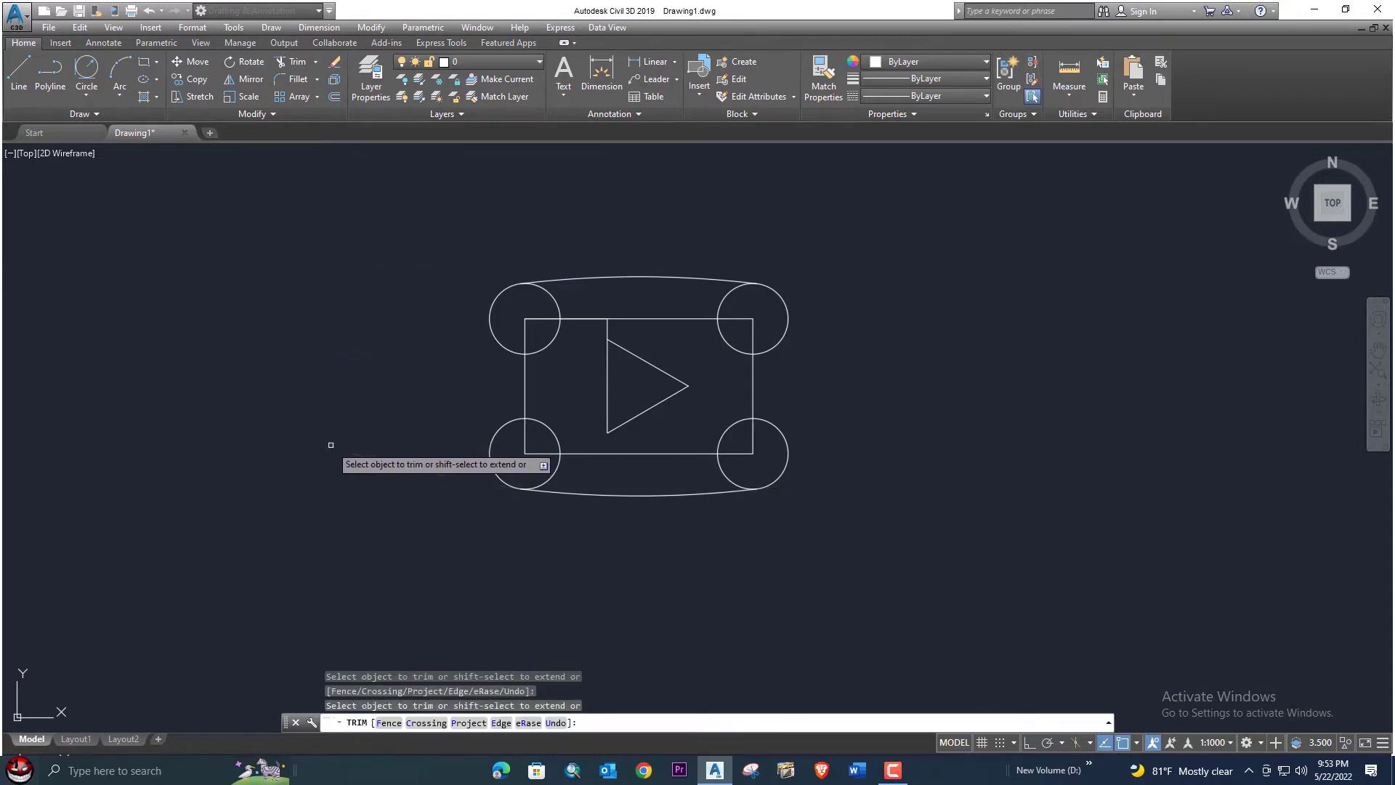
{"action": "key", "text": "Escape"}
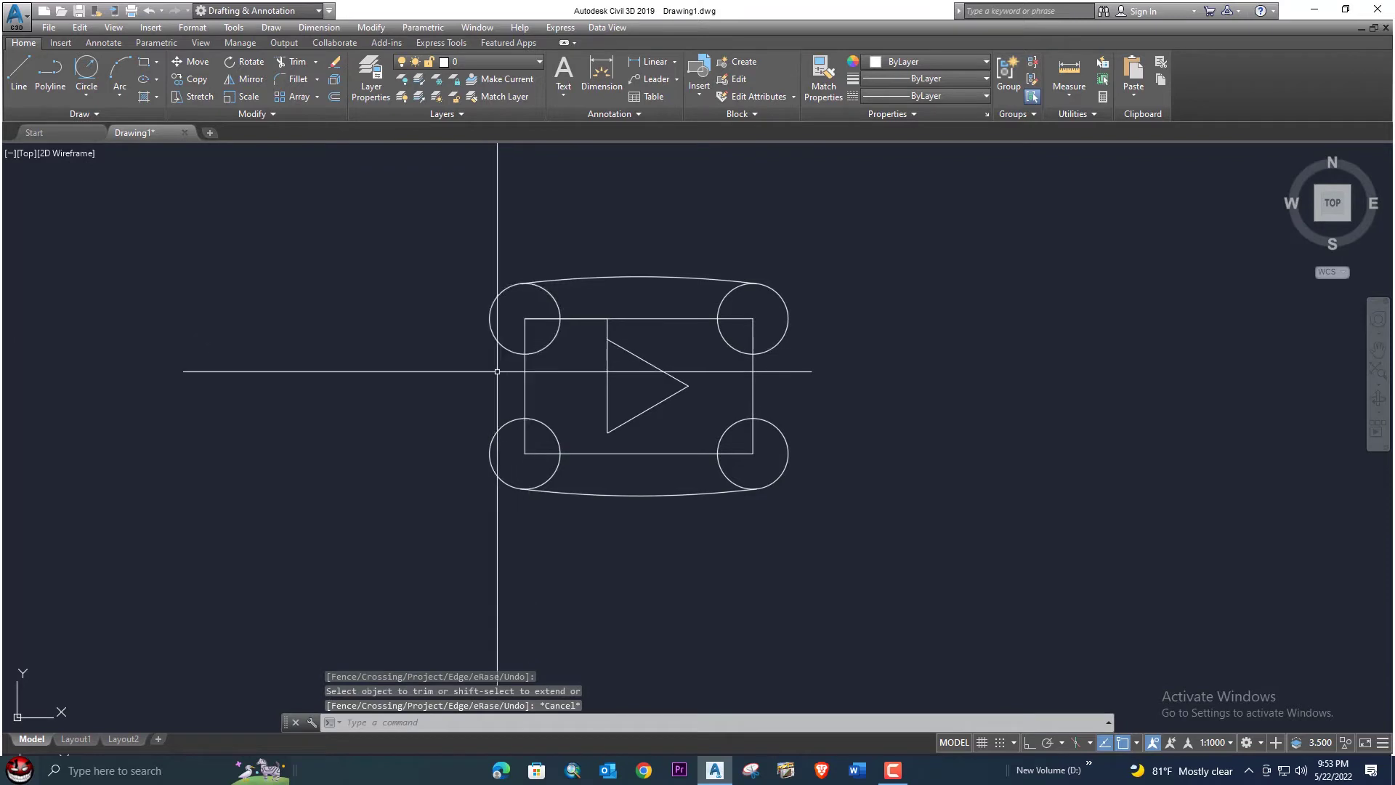
Draw a radius-150 circle tangent to the top-left and bottom-left corner circles.
{"action": "left_click", "coordinate": [89, 98]}
{"action": "left_click", "coordinate": [116, 256]}
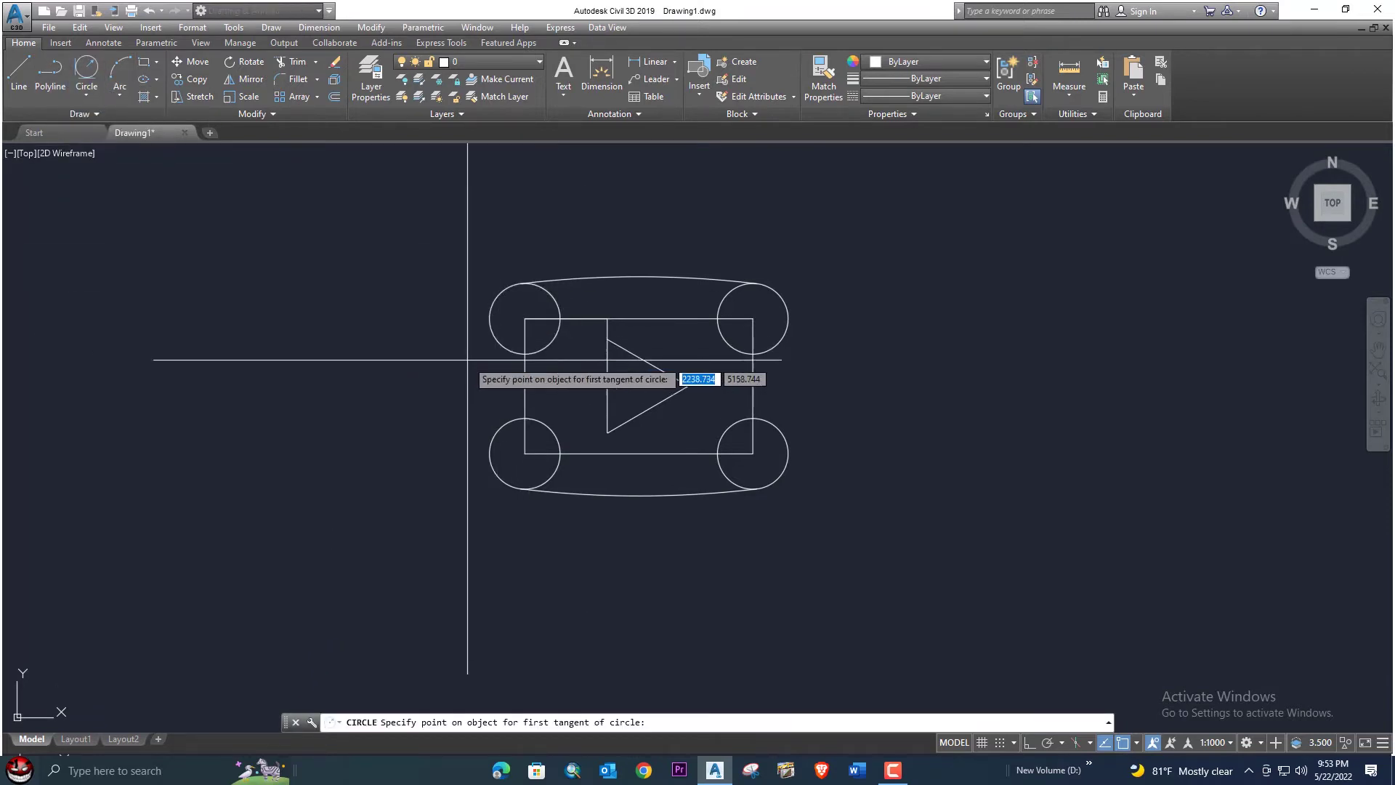
{"action": "left_click", "coordinate": [489, 309]}
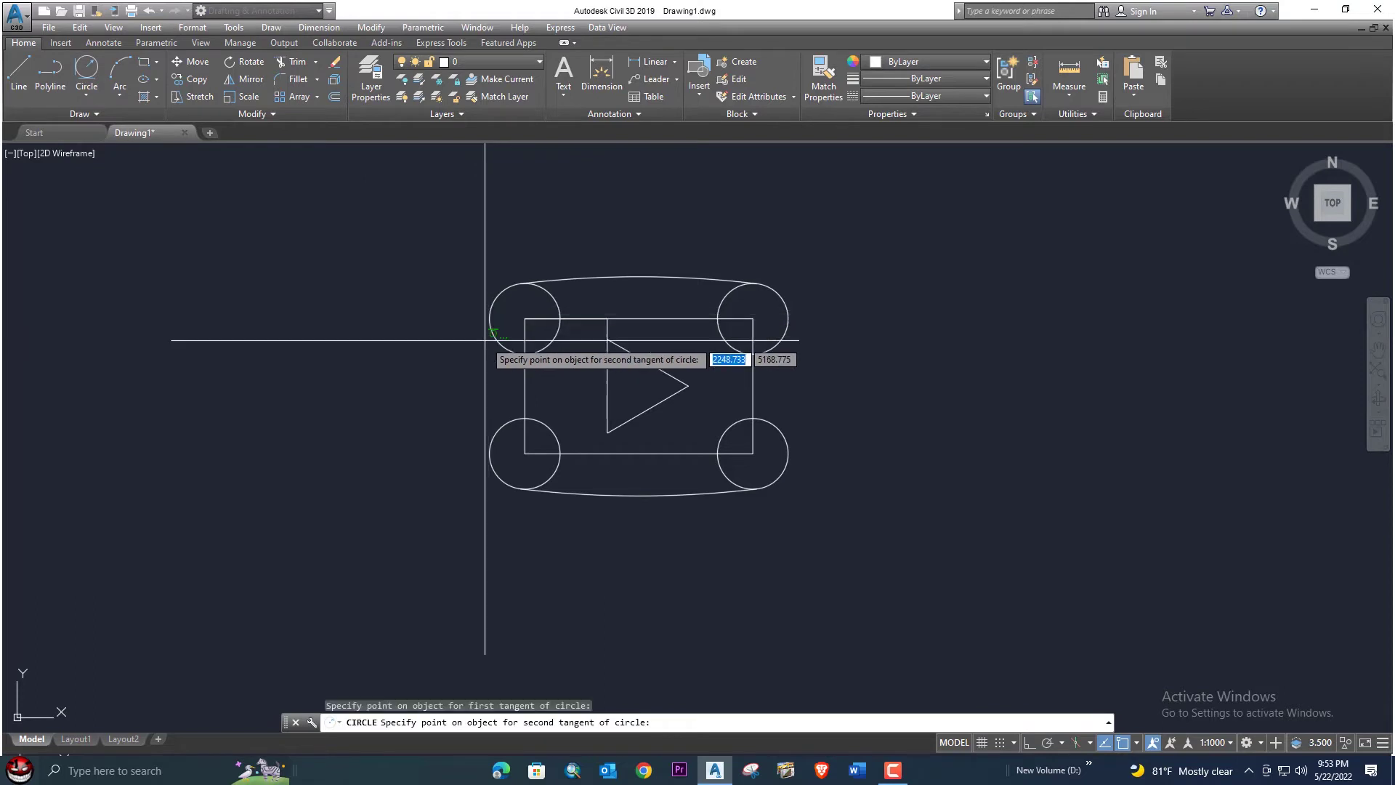
{"action": "left_click", "coordinate": [489, 458]}
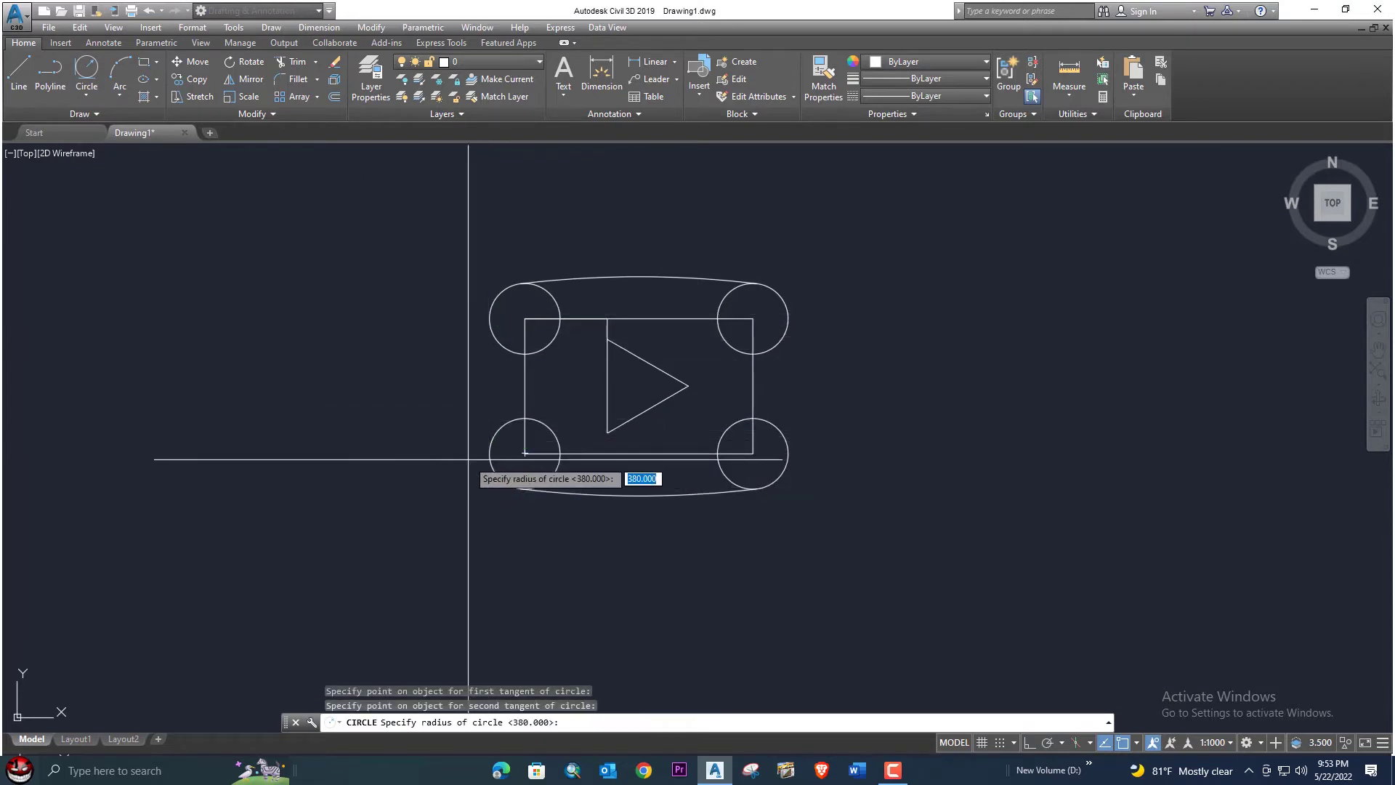
{"action": "type", "text": "150"}
{"action": "key", "text": "Return"}
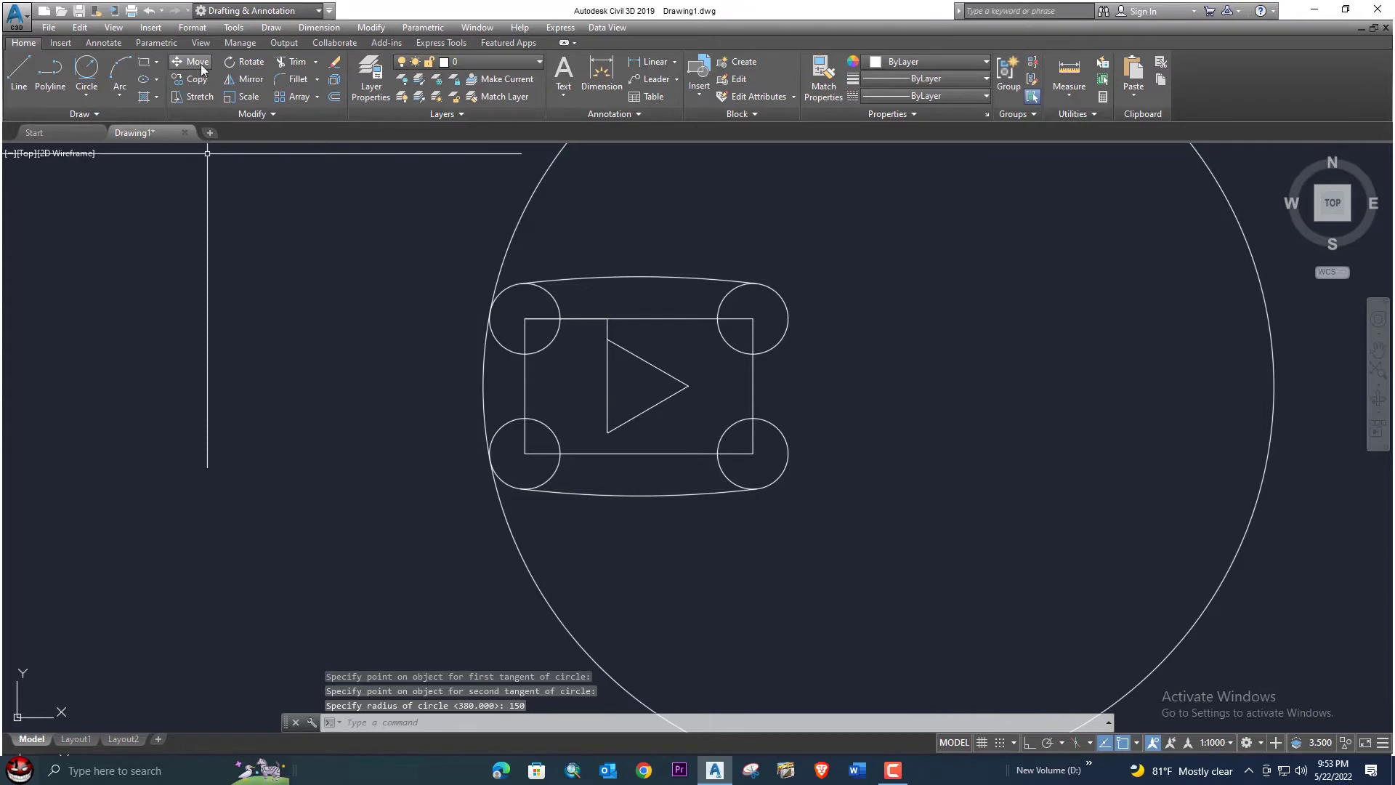
Trim the radius-150 circle so only its left arc remains.
{"action": "left_click", "coordinate": [295, 61]}
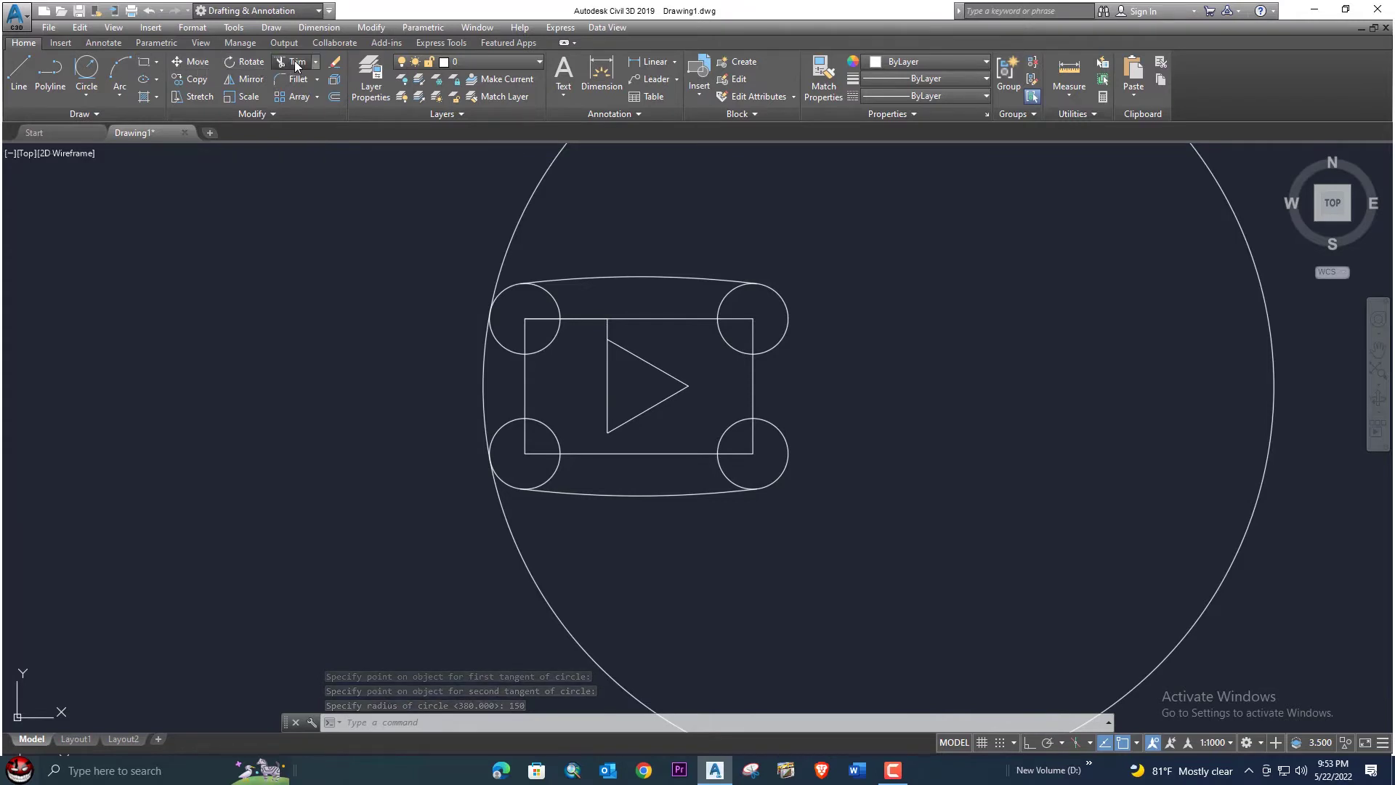
{"action": "left_click", "coordinate": [513, 233]}
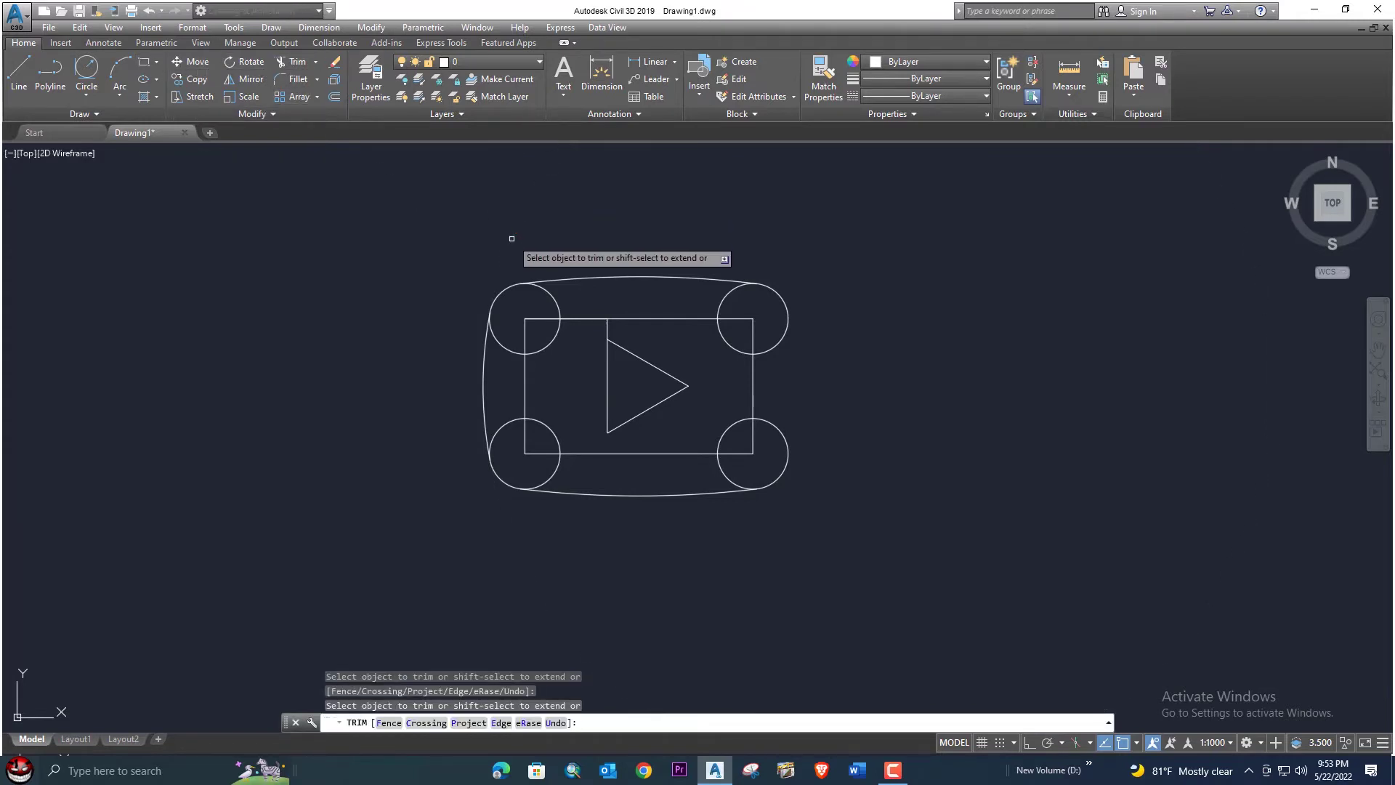
{"action": "left_click", "coordinate": [86, 86]}
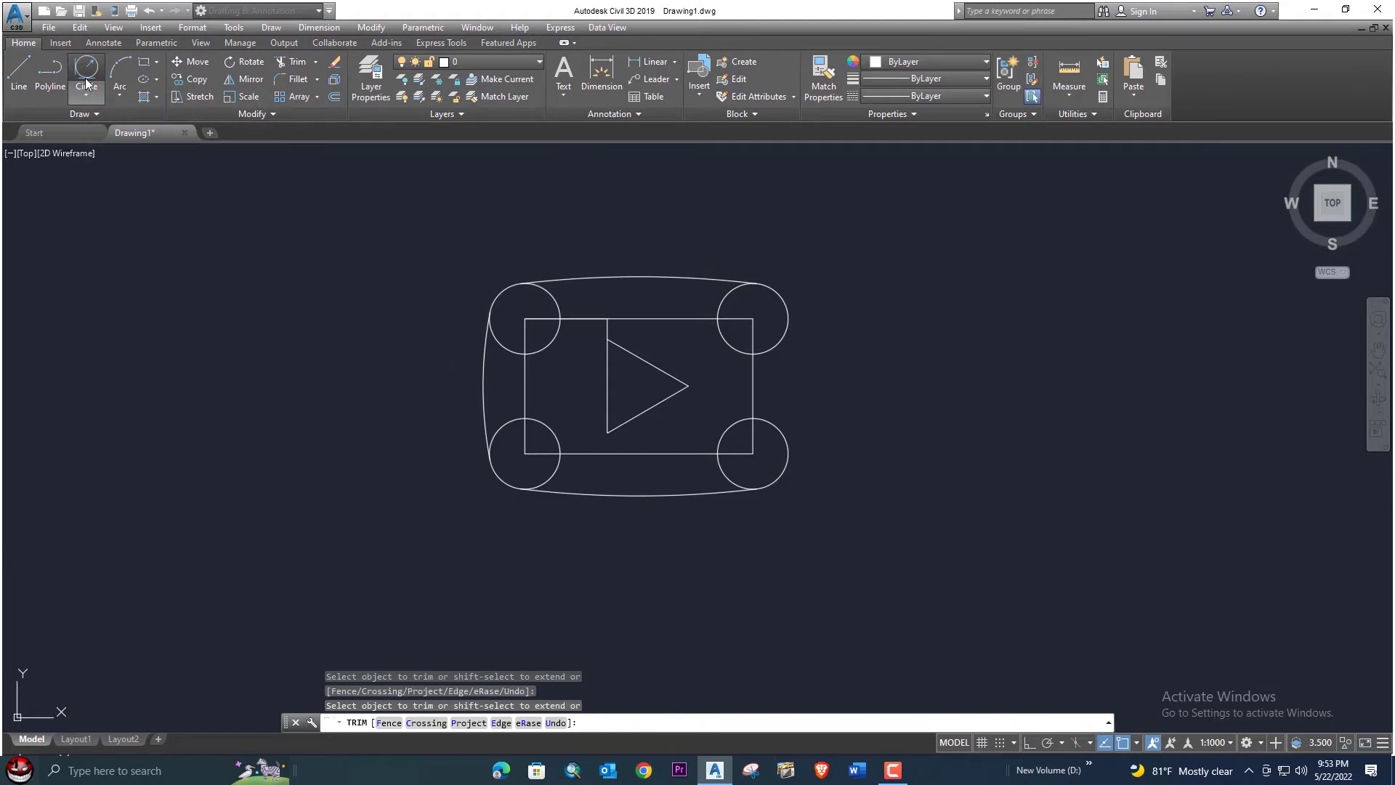
Draw a radius-150 circle tangent to the top-right and bottom-right corner circles.
{"action": "left_click", "coordinate": [785, 301]}
{"action": "left_click", "coordinate": [785, 477]}
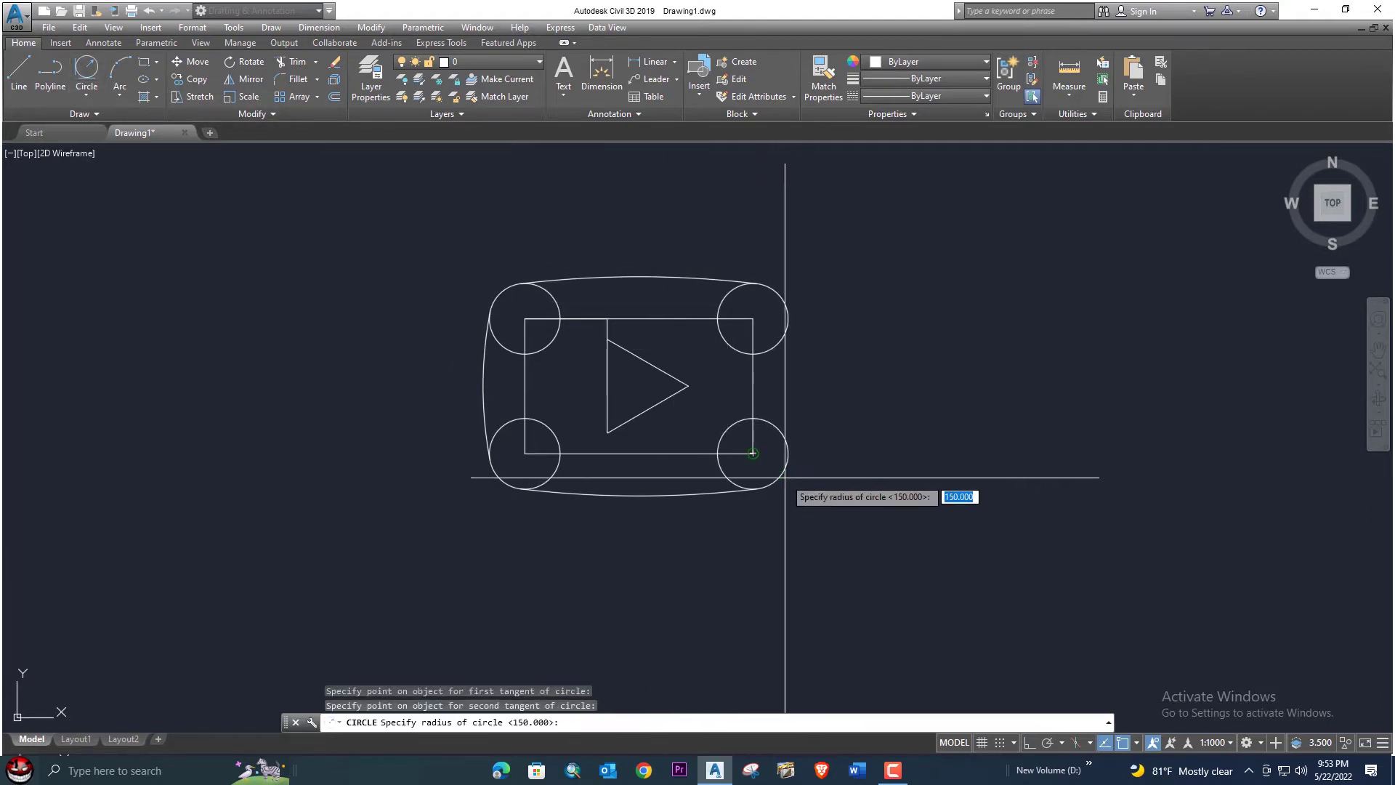
{"action": "key", "text": "Return"}
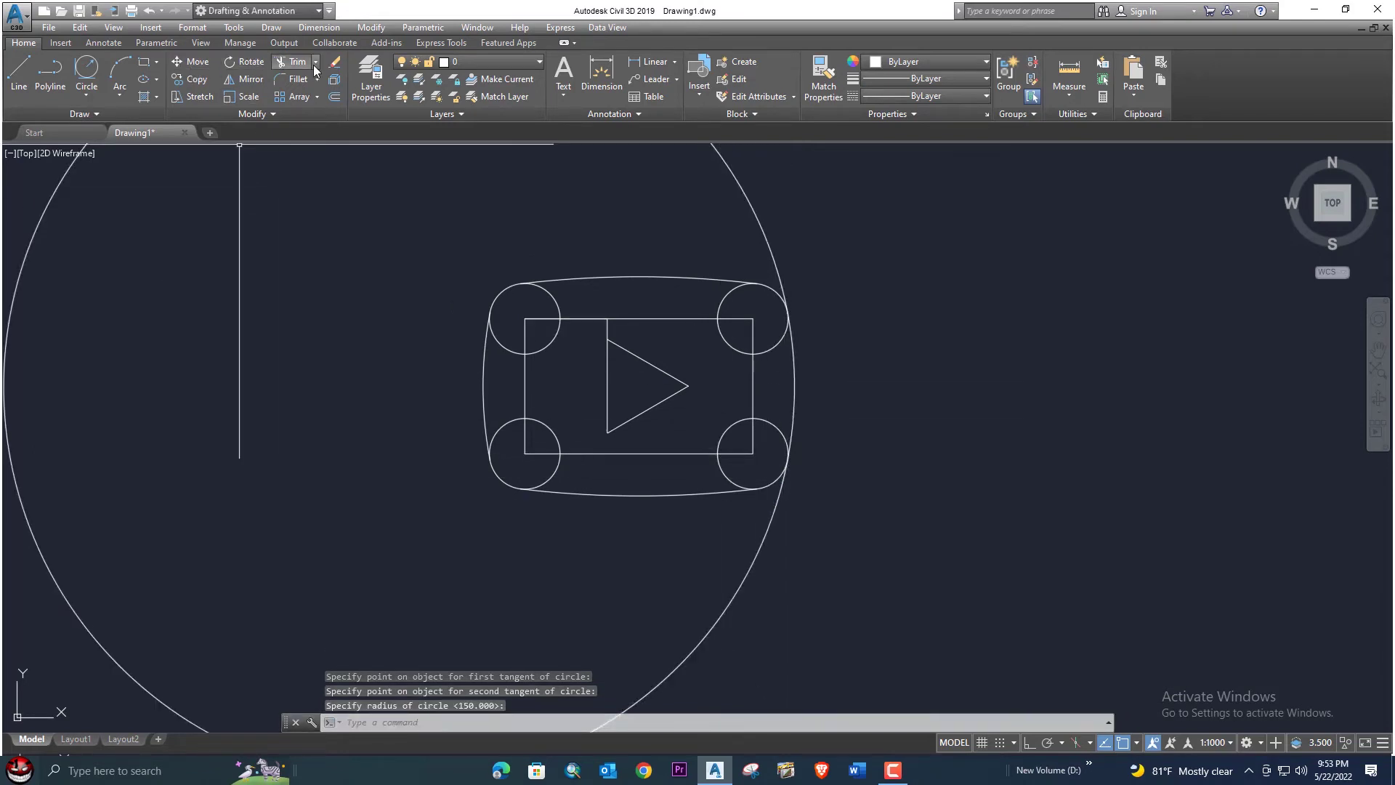
Trim away the large outer circle, leaving the right arc.
{"action": "left_click", "coordinate": [294, 62]}
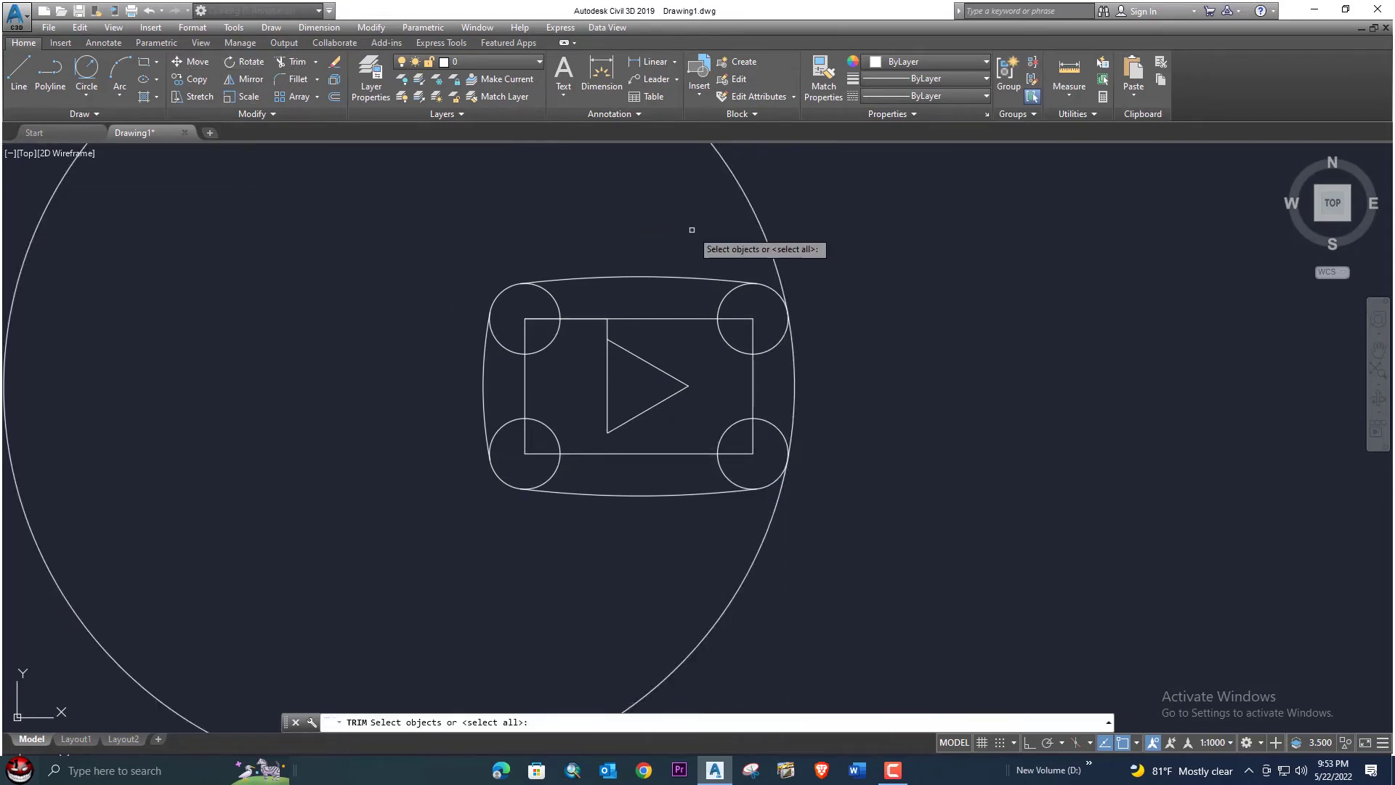
{"action": "left_click", "coordinate": [762, 239]}
{"action": "key", "text": "Escape"}
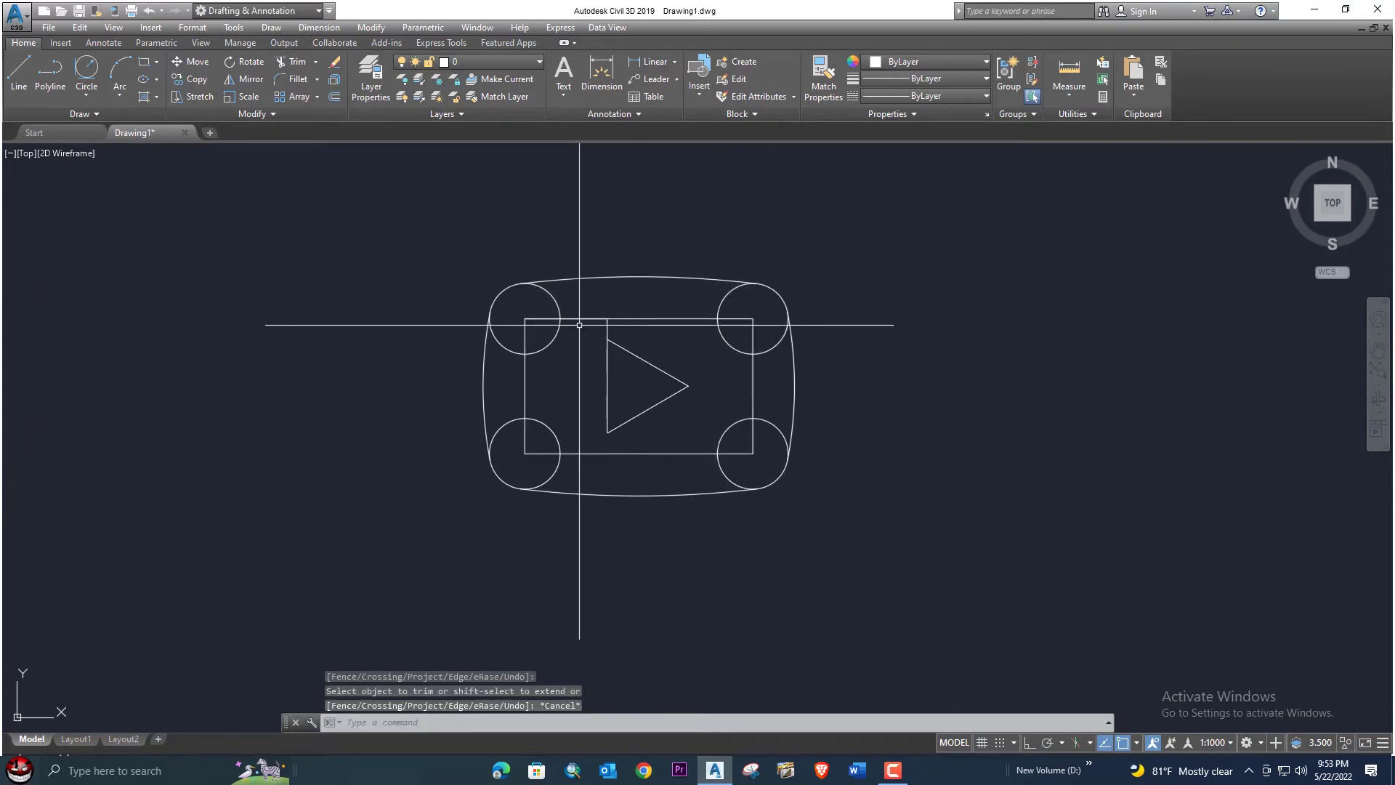
Delete the inner rectangle and the short leftover line beside the triangle.
{"action": "left_click", "coordinate": [681, 324]}
{"action": "left_click", "coordinate": [656, 302]}
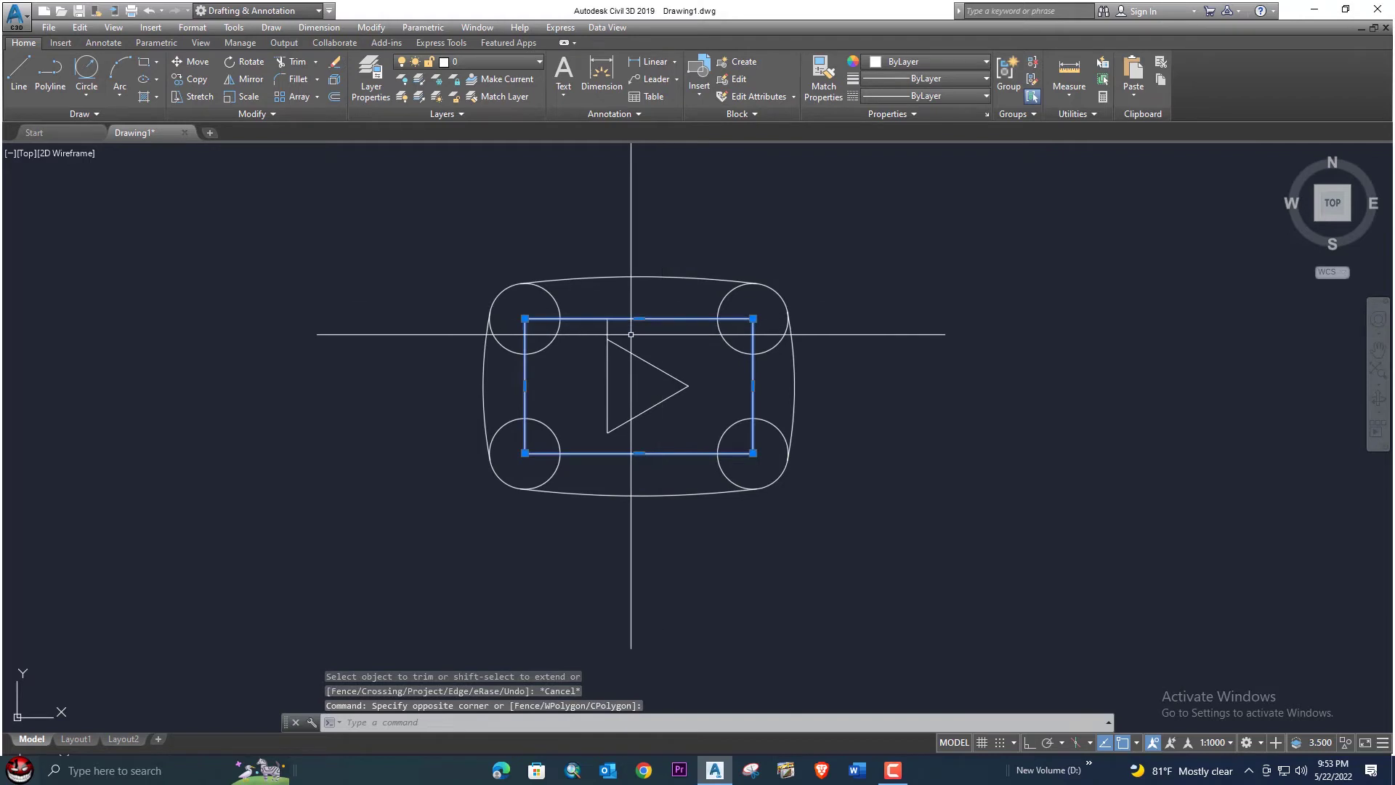
{"action": "key", "text": "Delete"}
{"action": "left_click", "coordinate": [608, 328]}
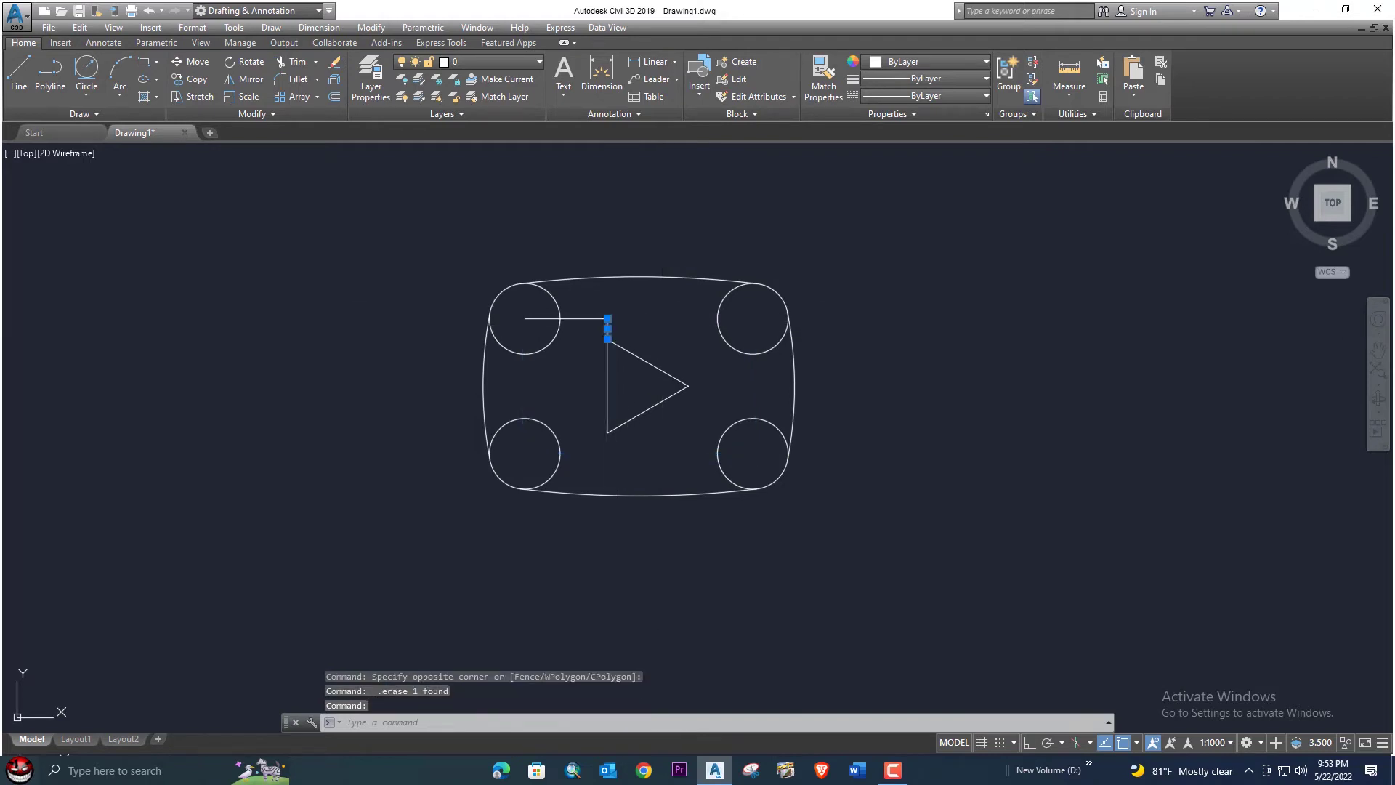
{"action": "key", "text": "Delete"}
{"action": "left_click", "coordinate": [595, 318]}
{"action": "left_click", "coordinate": [596, 319]}
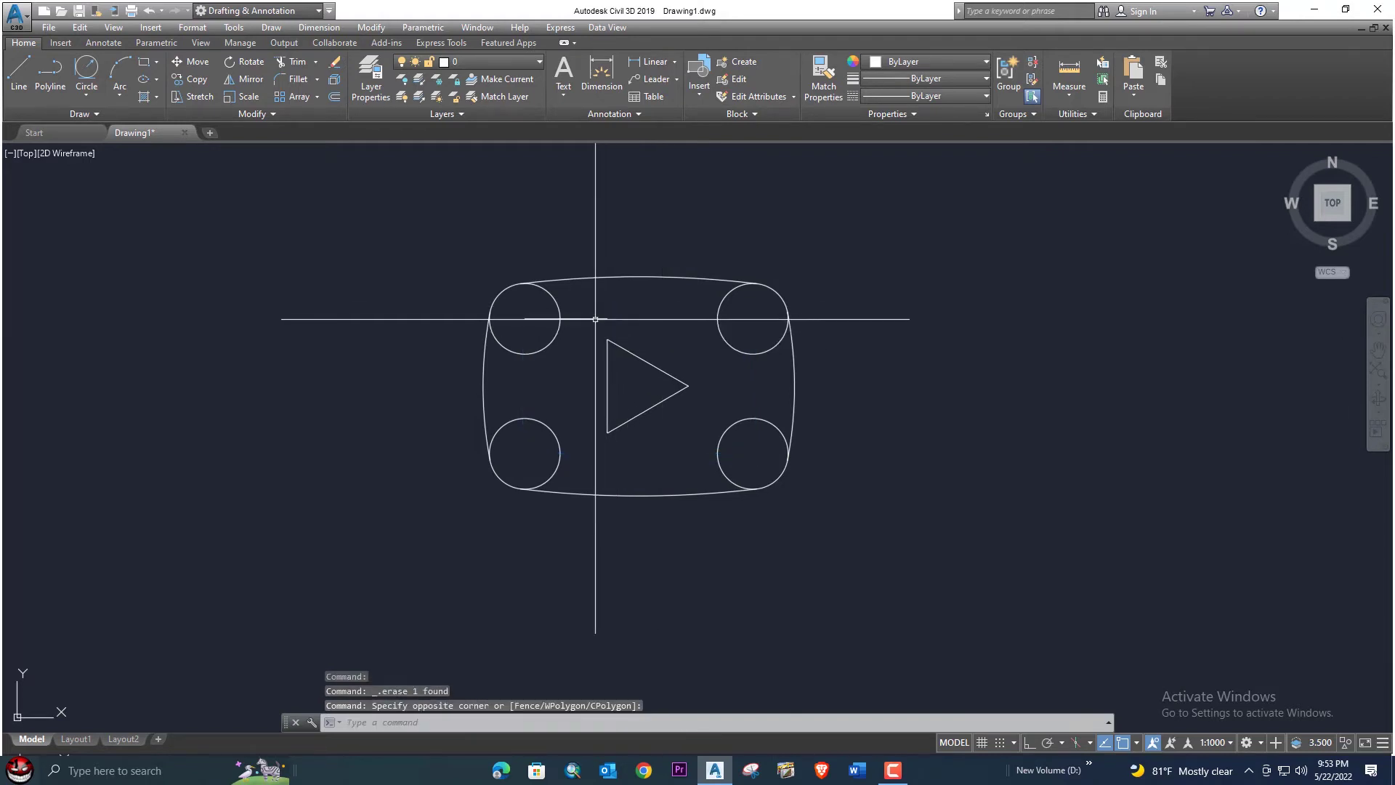
{"action": "left_click", "coordinate": [595, 317]}
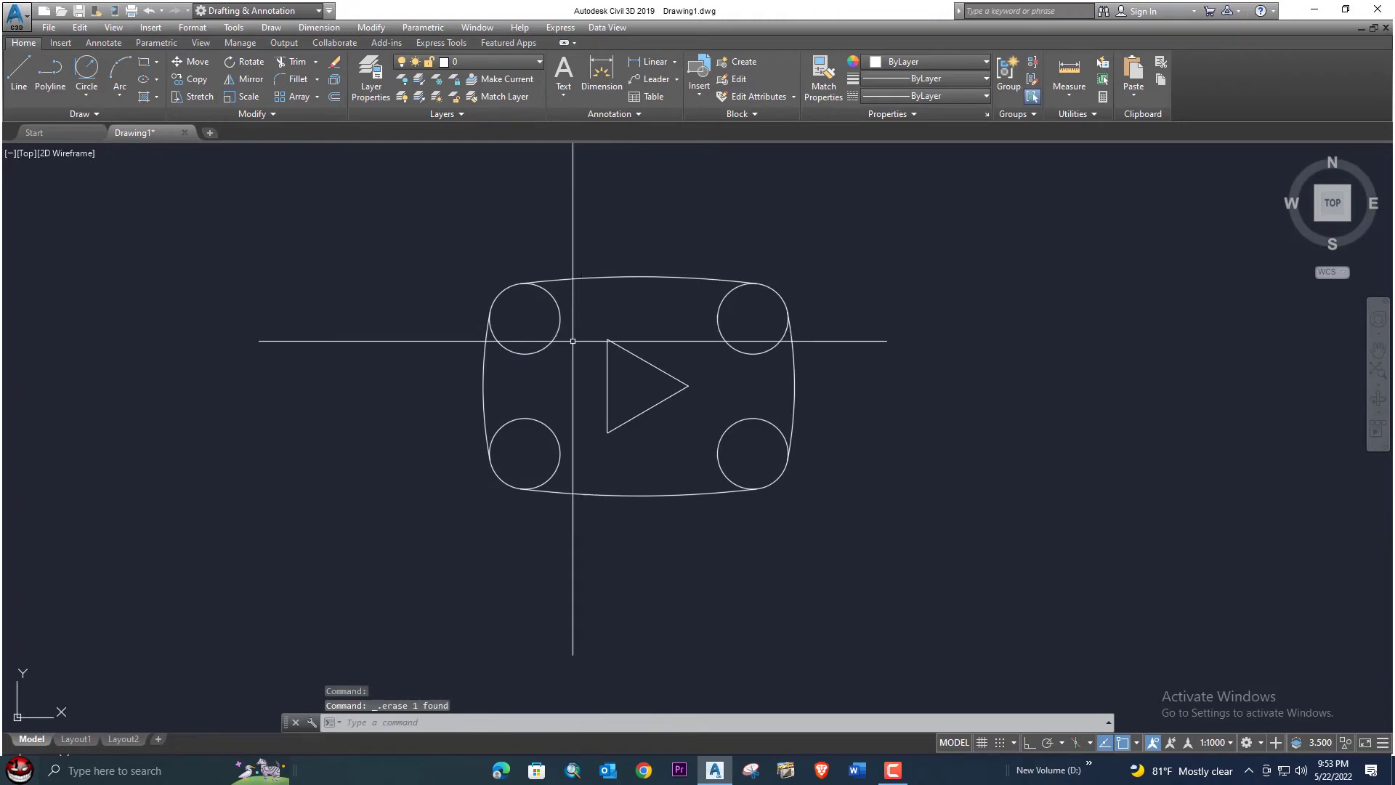
Trim the inner arcs of all four corner circles, leaving a smooth rounded outline.
{"action": "left_click", "coordinate": [294, 62]}
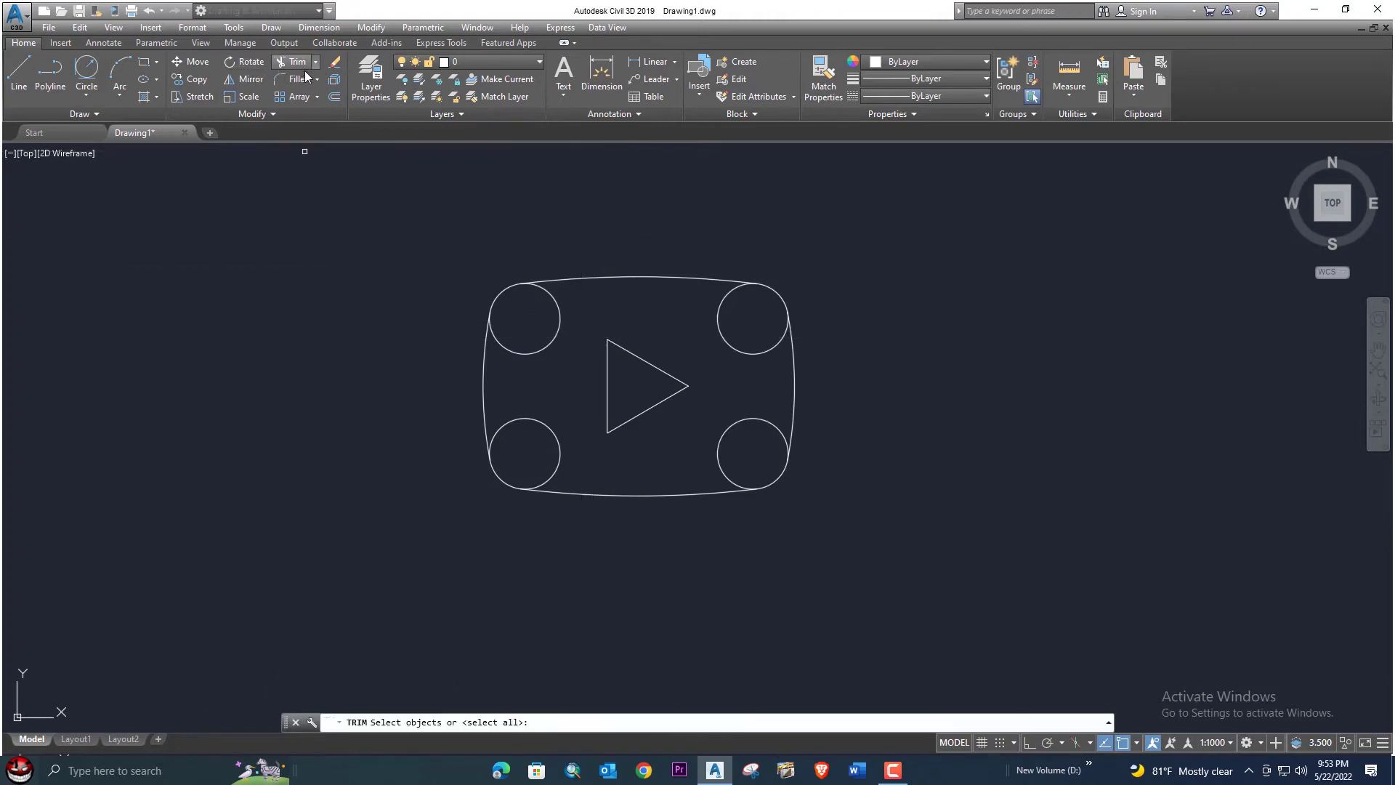
{"action": "key", "text": "Return"}
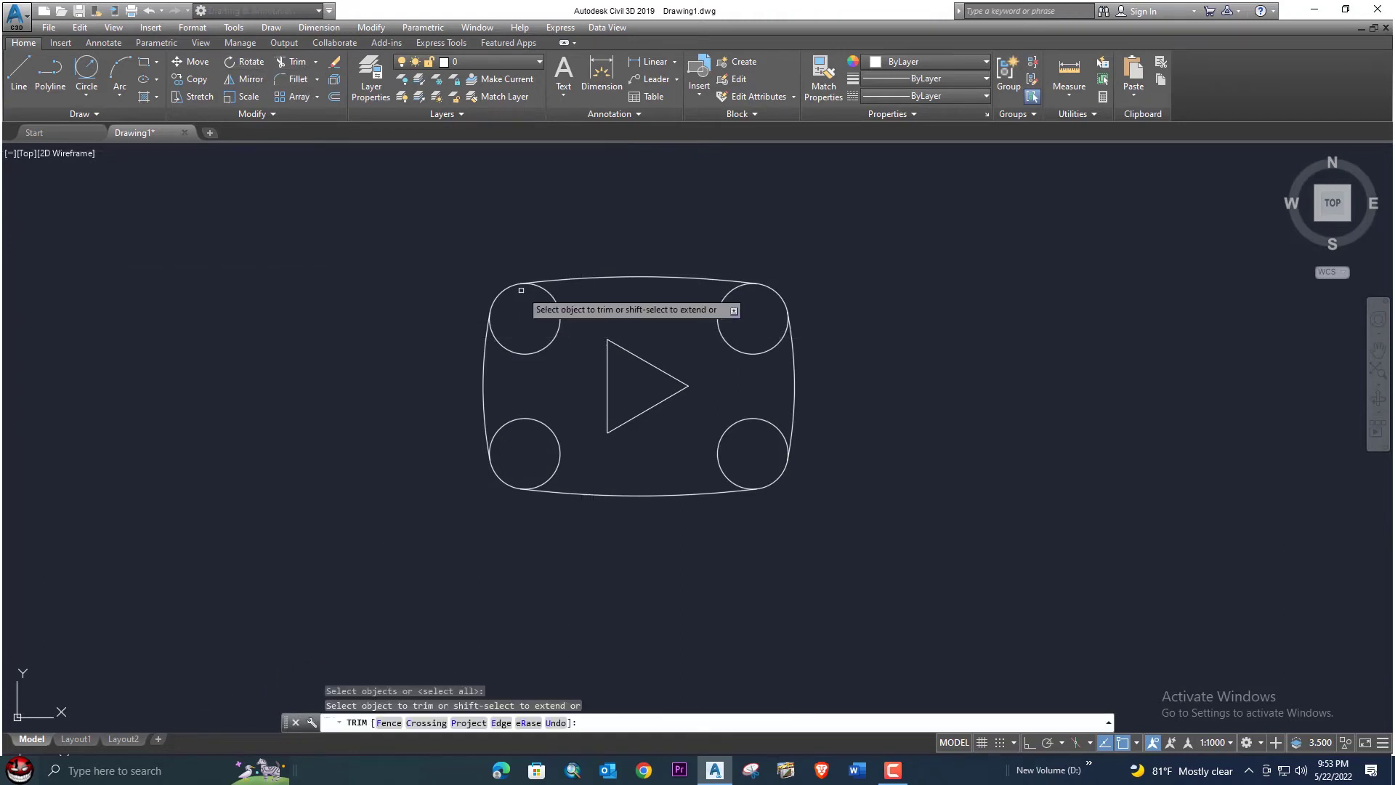
{"action": "left_click", "coordinate": [551, 341]}
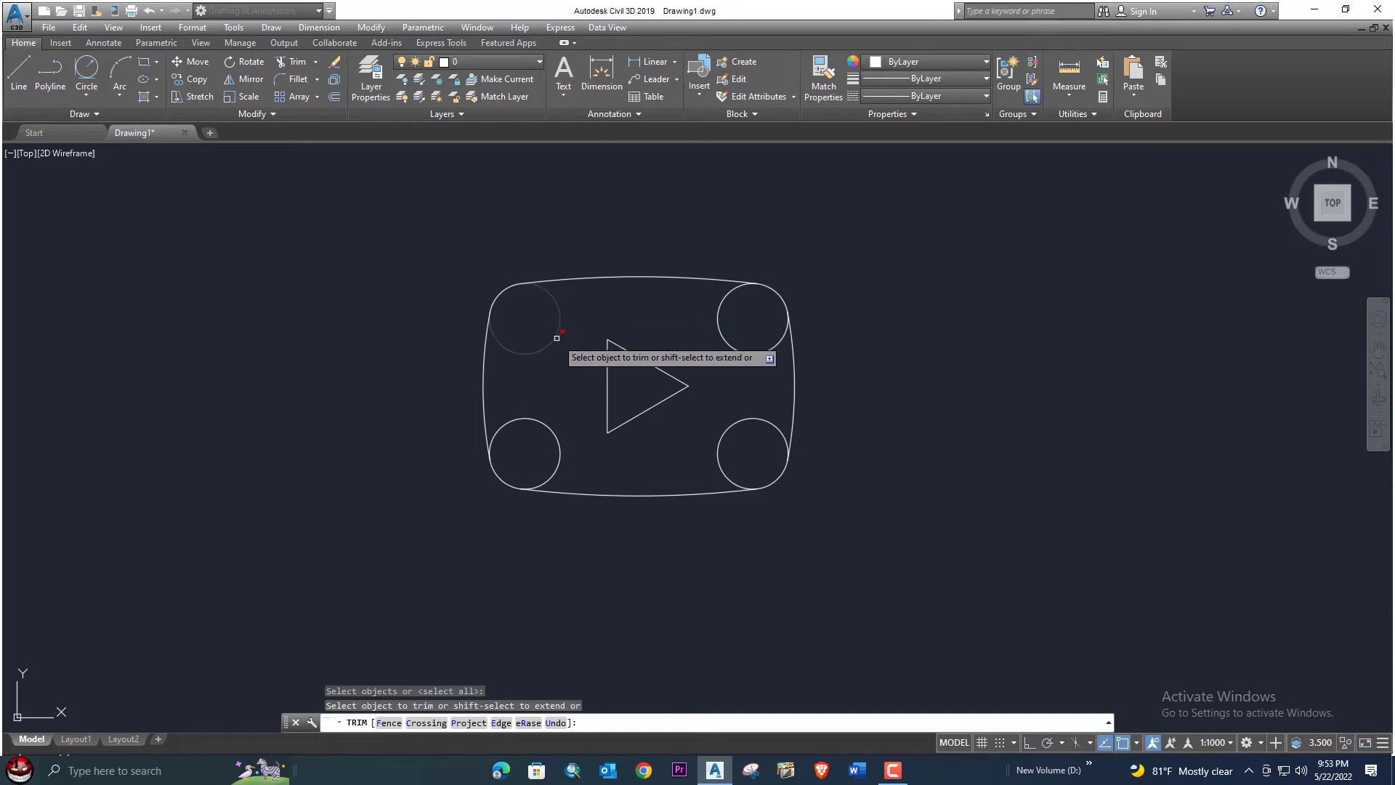
{"action": "left_click", "coordinate": [761, 352]}
{"action": "left_click", "coordinate": [753, 419]}
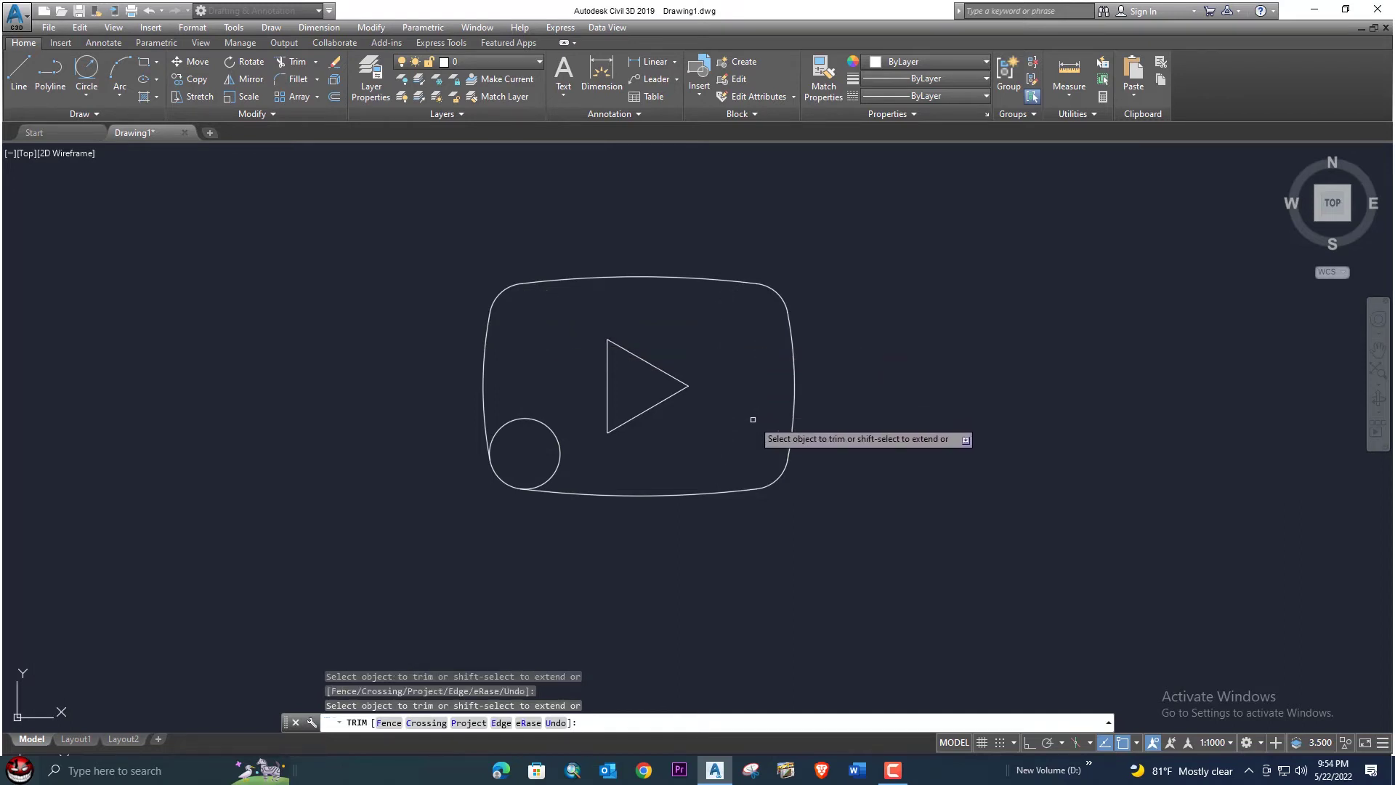
{"action": "left_click", "coordinate": [548, 424]}
{"action": "key", "text": "Return"}
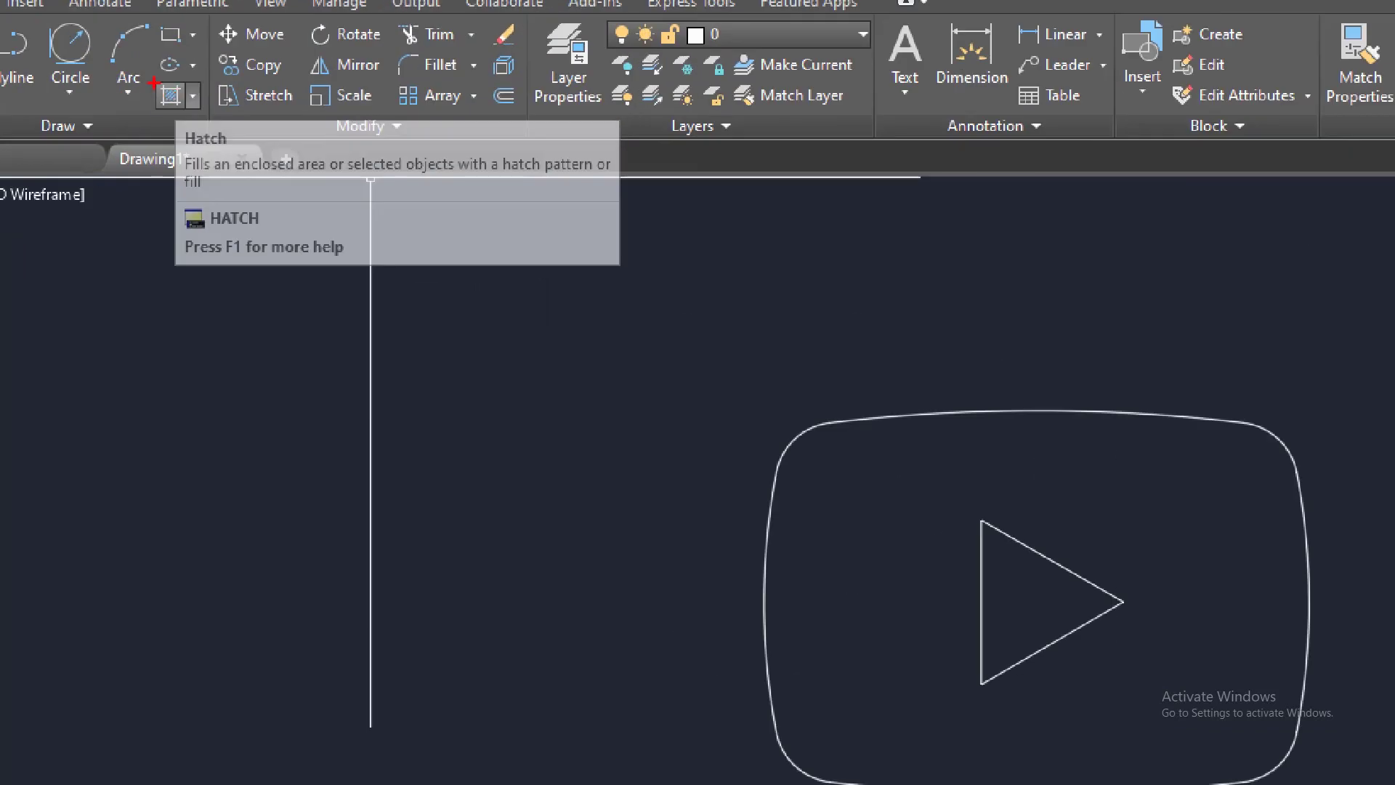
Fill the rounded rectangle with a solid red hatch.
{"action": "left_click", "coordinate": [171, 95]}
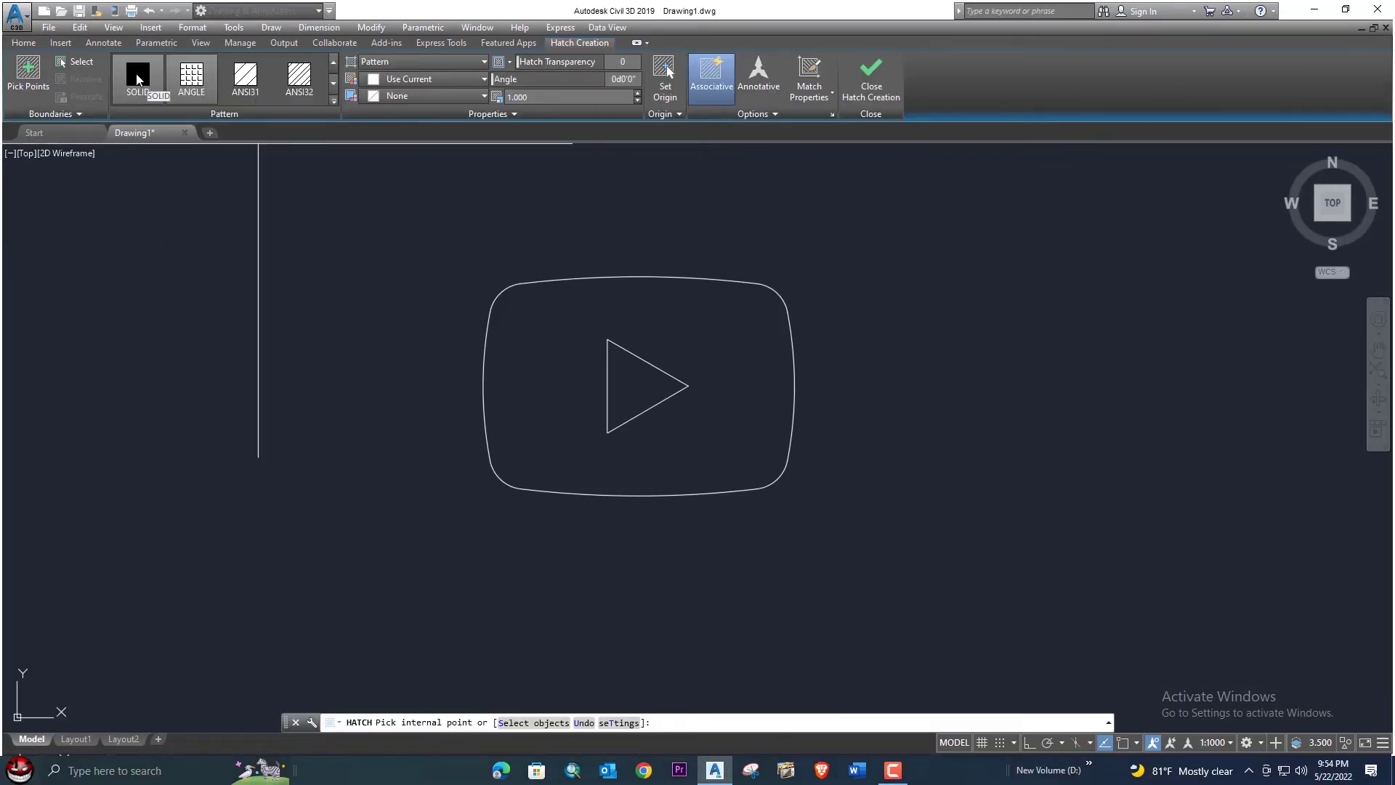
{"action": "left_click", "coordinate": [469, 79]}
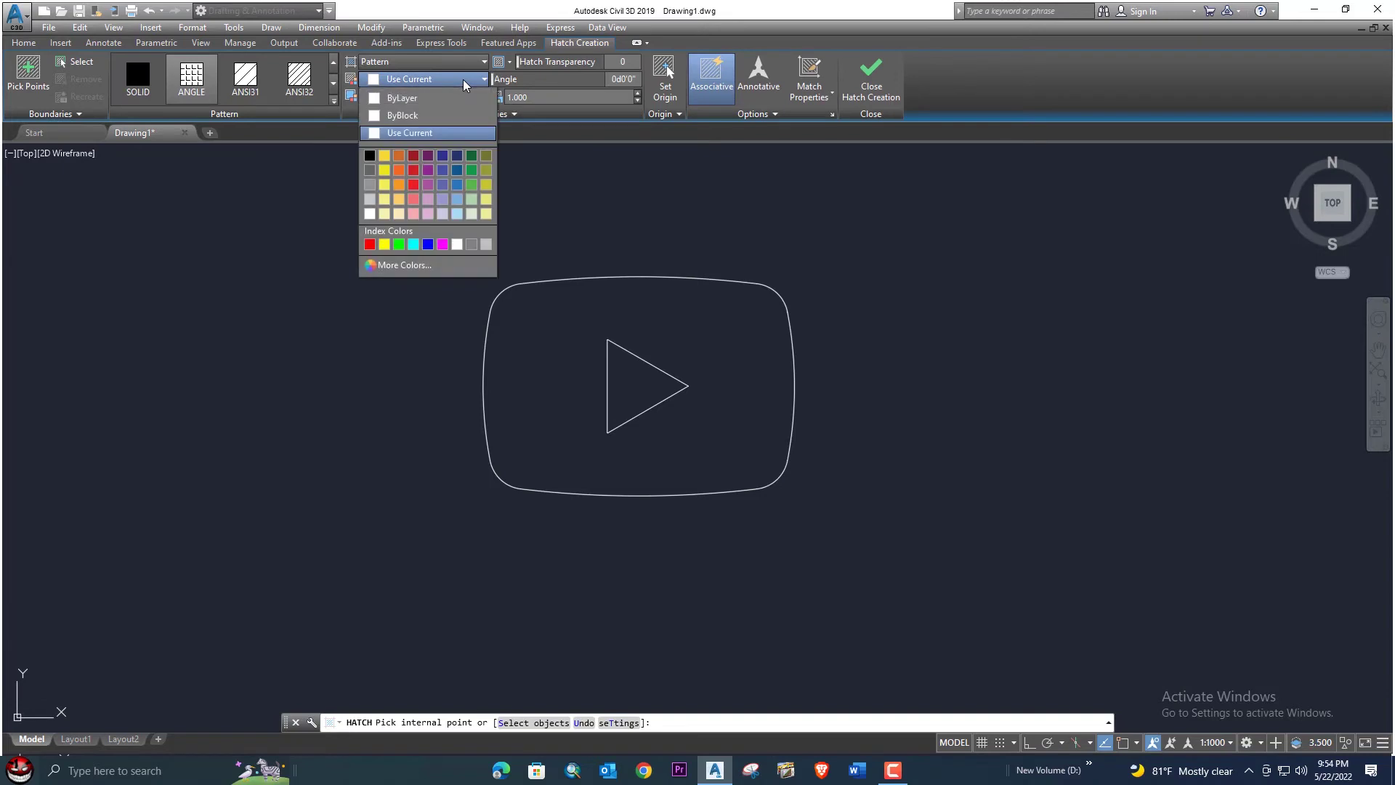
{"action": "left_click", "coordinate": [370, 245]}
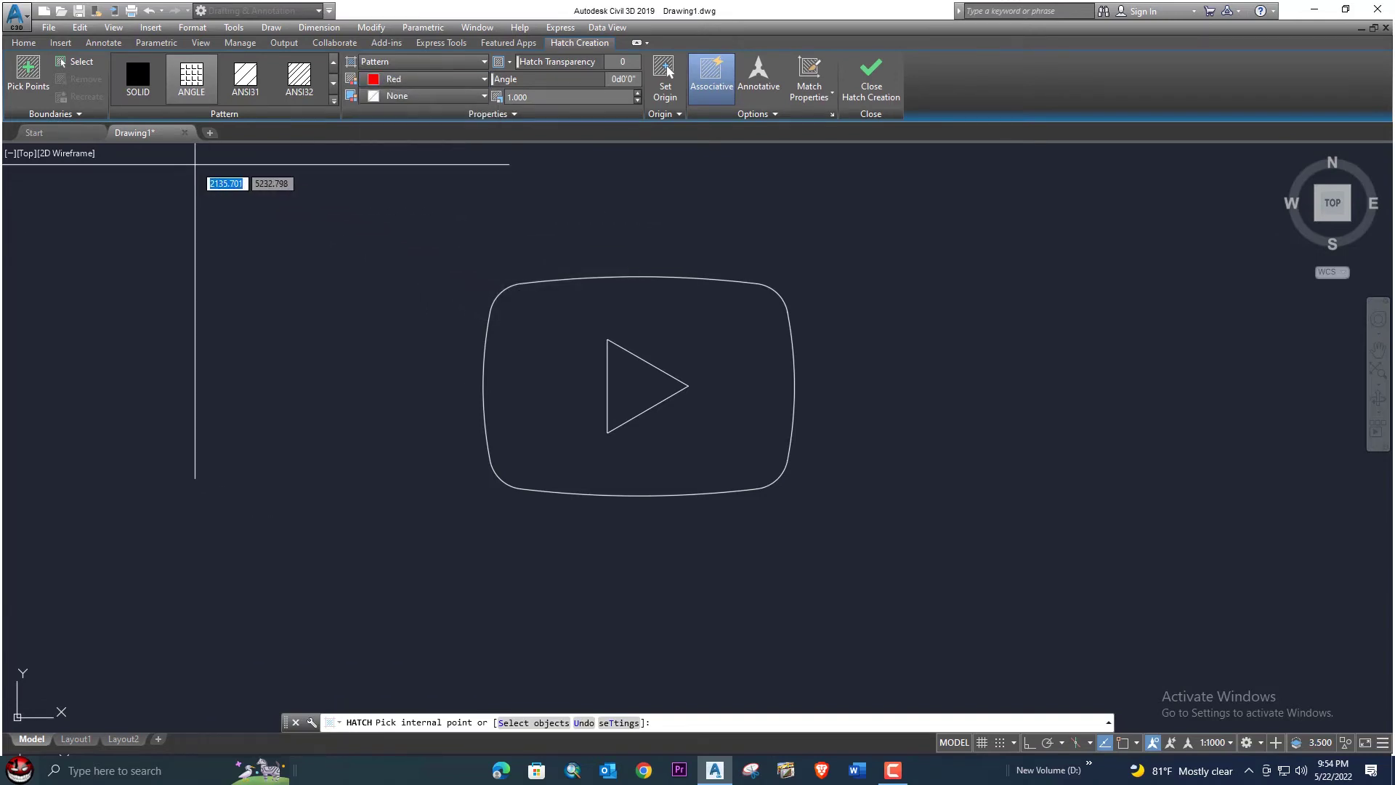
{"action": "left_click", "coordinate": [135, 78]}
{"action": "left_click", "coordinate": [576, 361]}
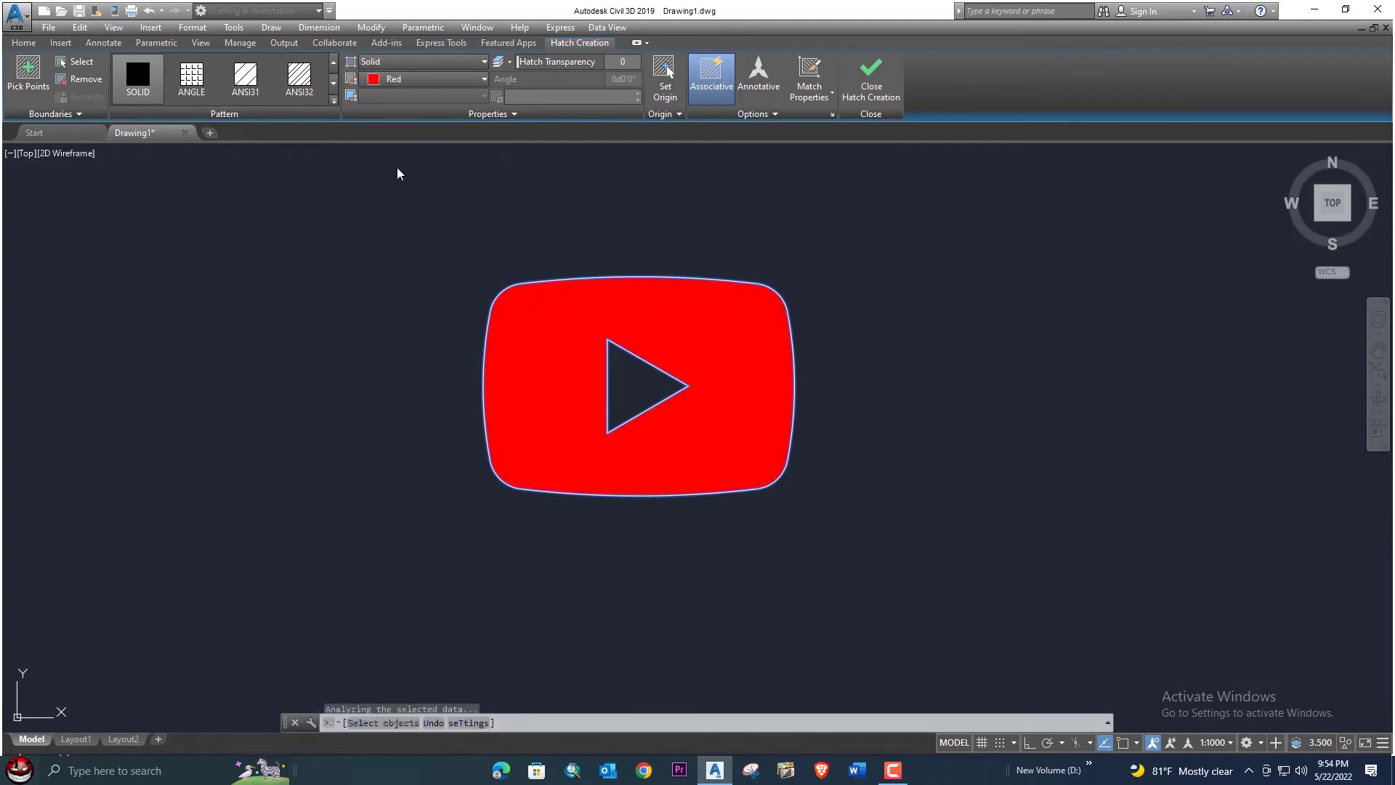
Restore the logo's fill to red after it accidentally turned white.
{"action": "left_click", "coordinate": [625, 377]}
{"action": "left_click", "coordinate": [420, 82]}
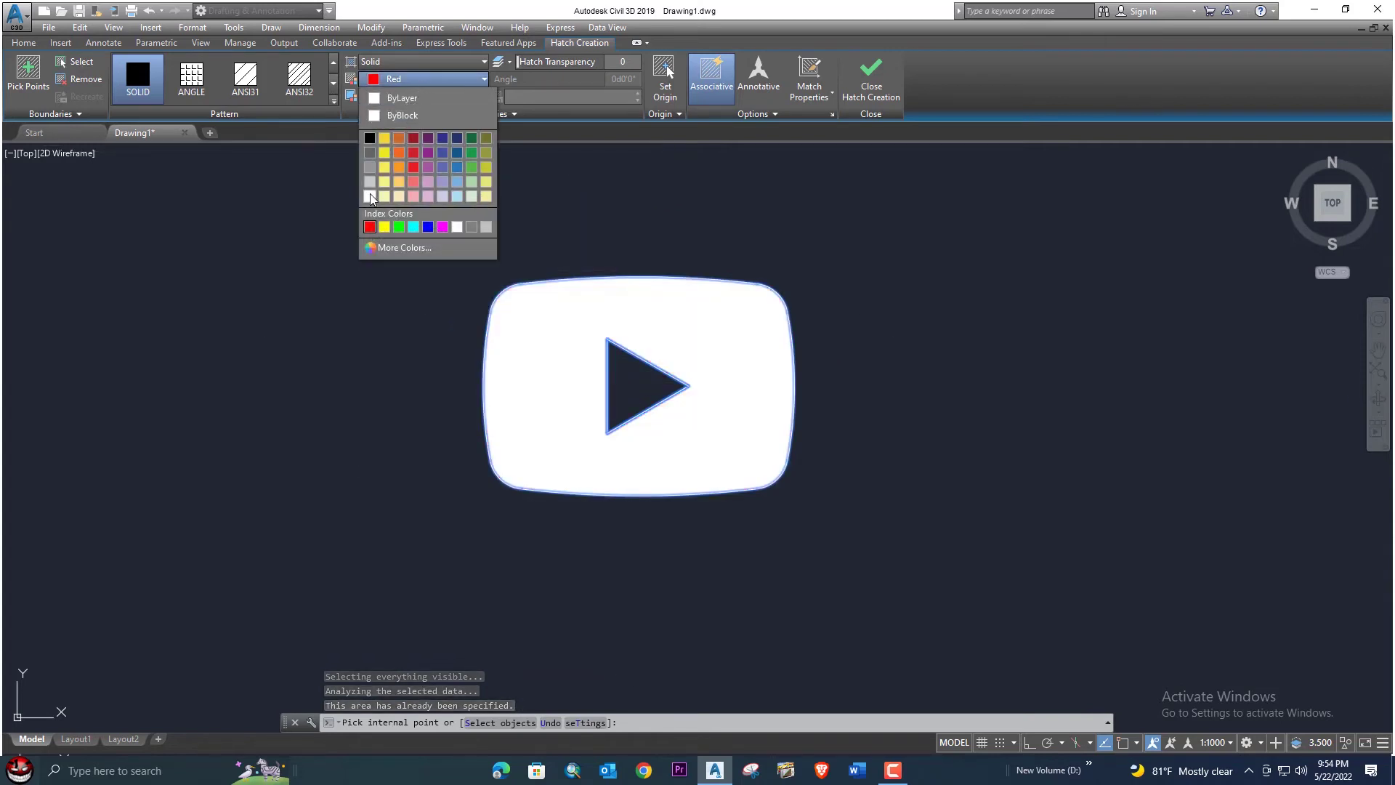
{"action": "left_click", "coordinate": [457, 227]}
{"action": "key", "text": "Escape"}
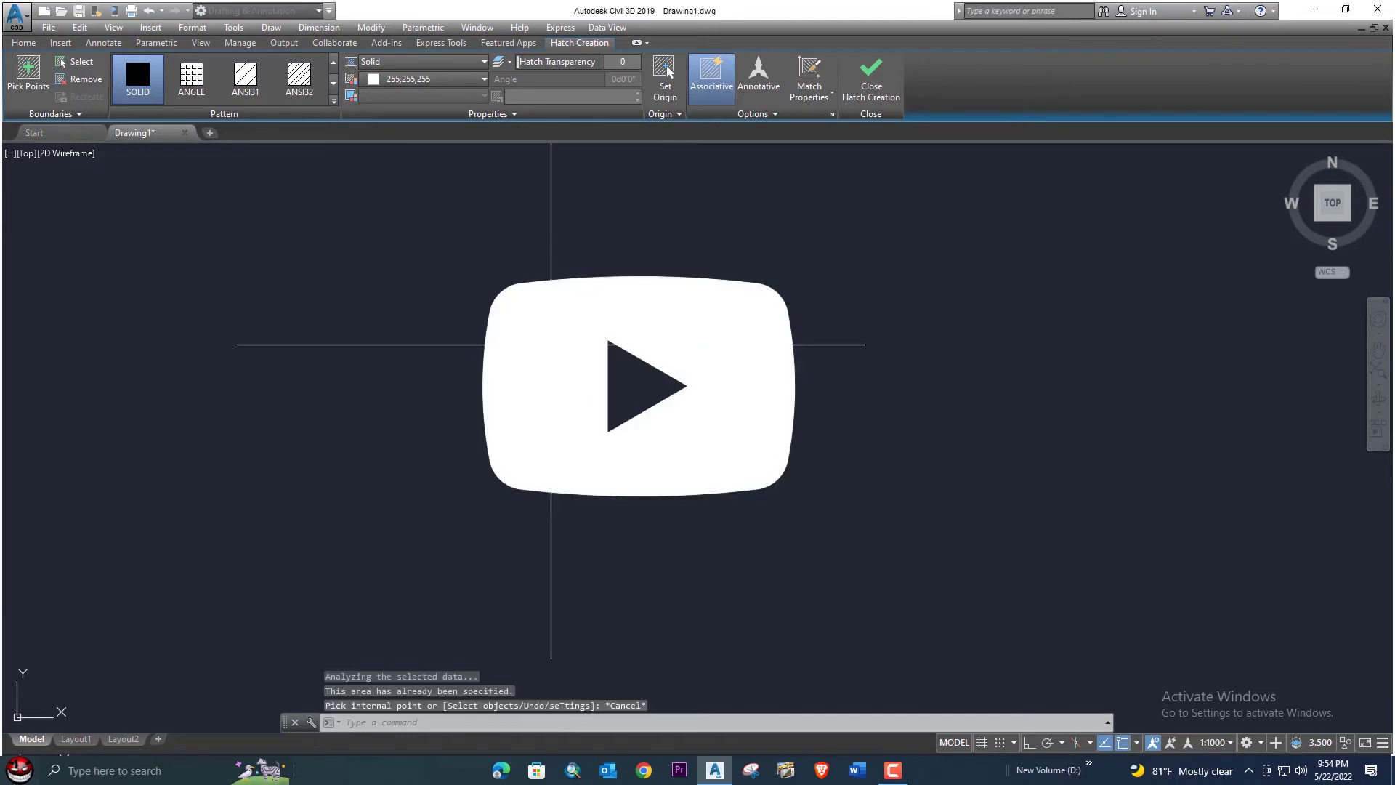
{"action": "left_click", "coordinate": [548, 325]}
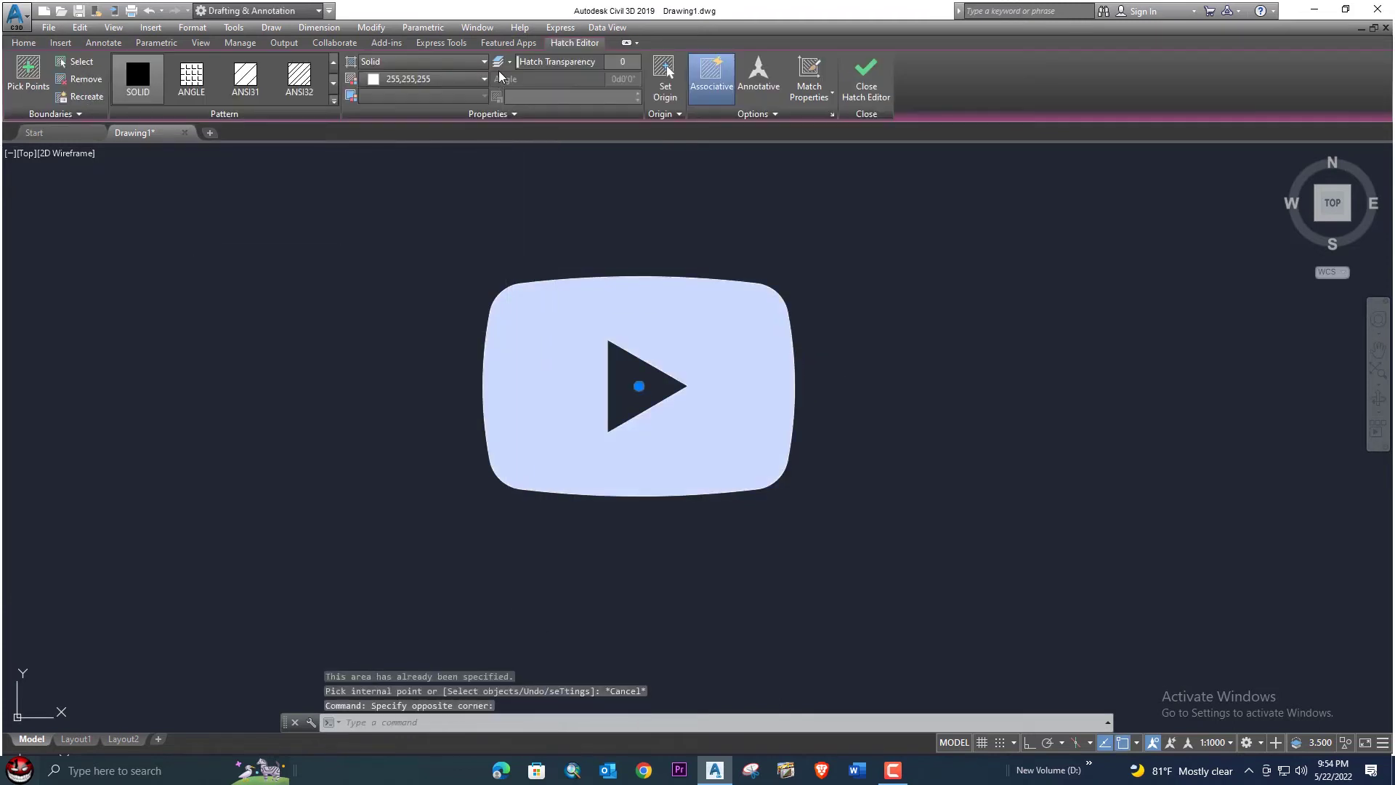
{"action": "left_click", "coordinate": [436, 79]}
{"action": "left_click", "coordinate": [369, 226]}
{"action": "key", "text": "Escape"}
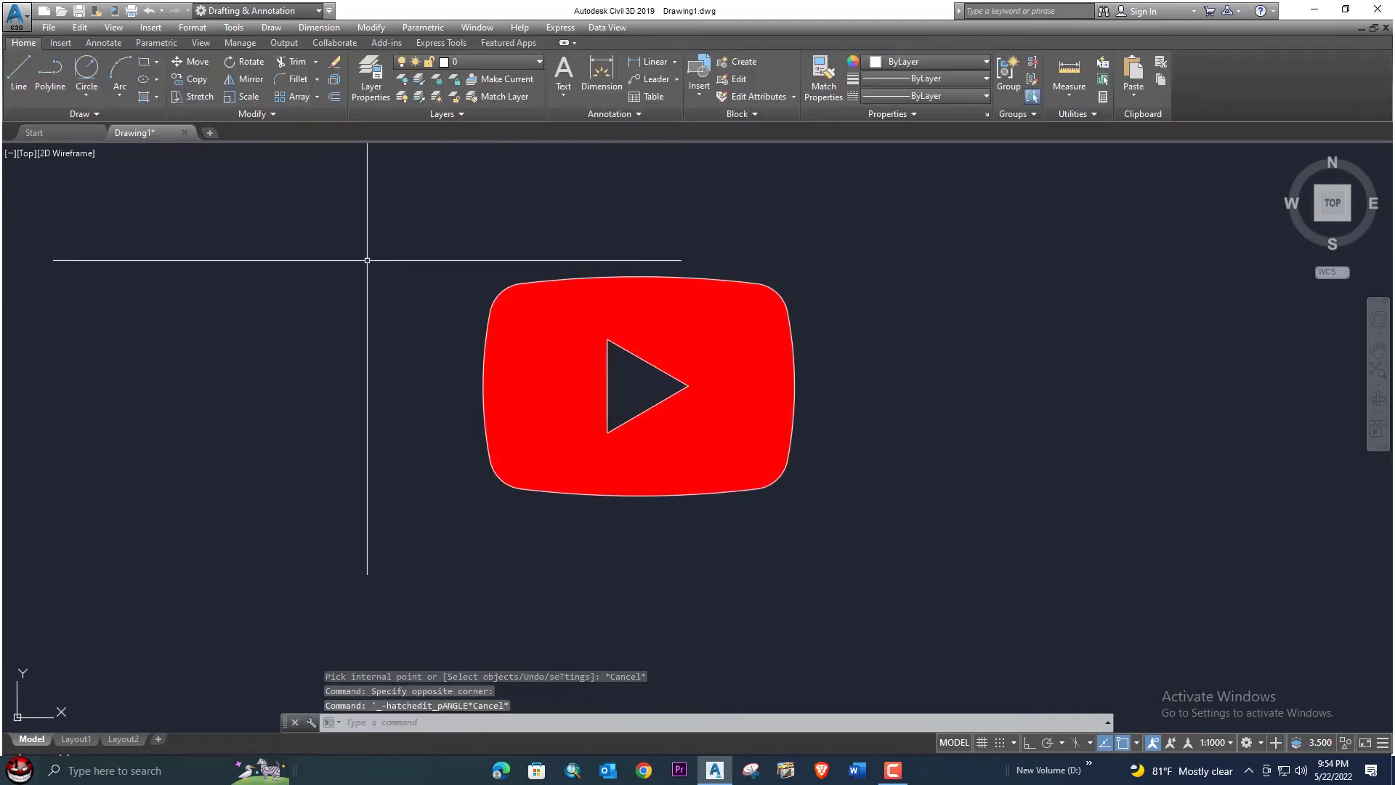
Fill the play triangle with a solid white hatch.
{"action": "left_click", "coordinate": [143, 97]}
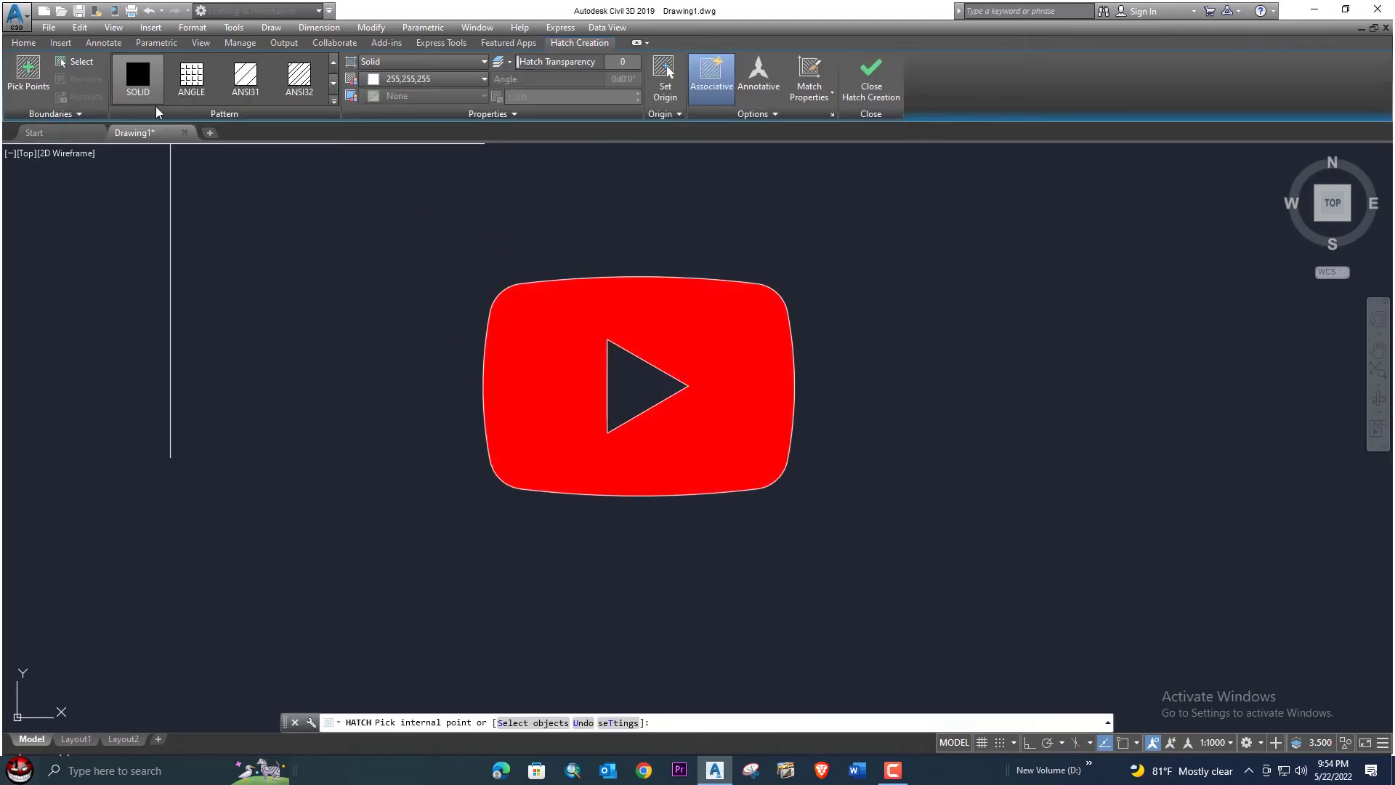
{"action": "left_click", "coordinate": [643, 378]}
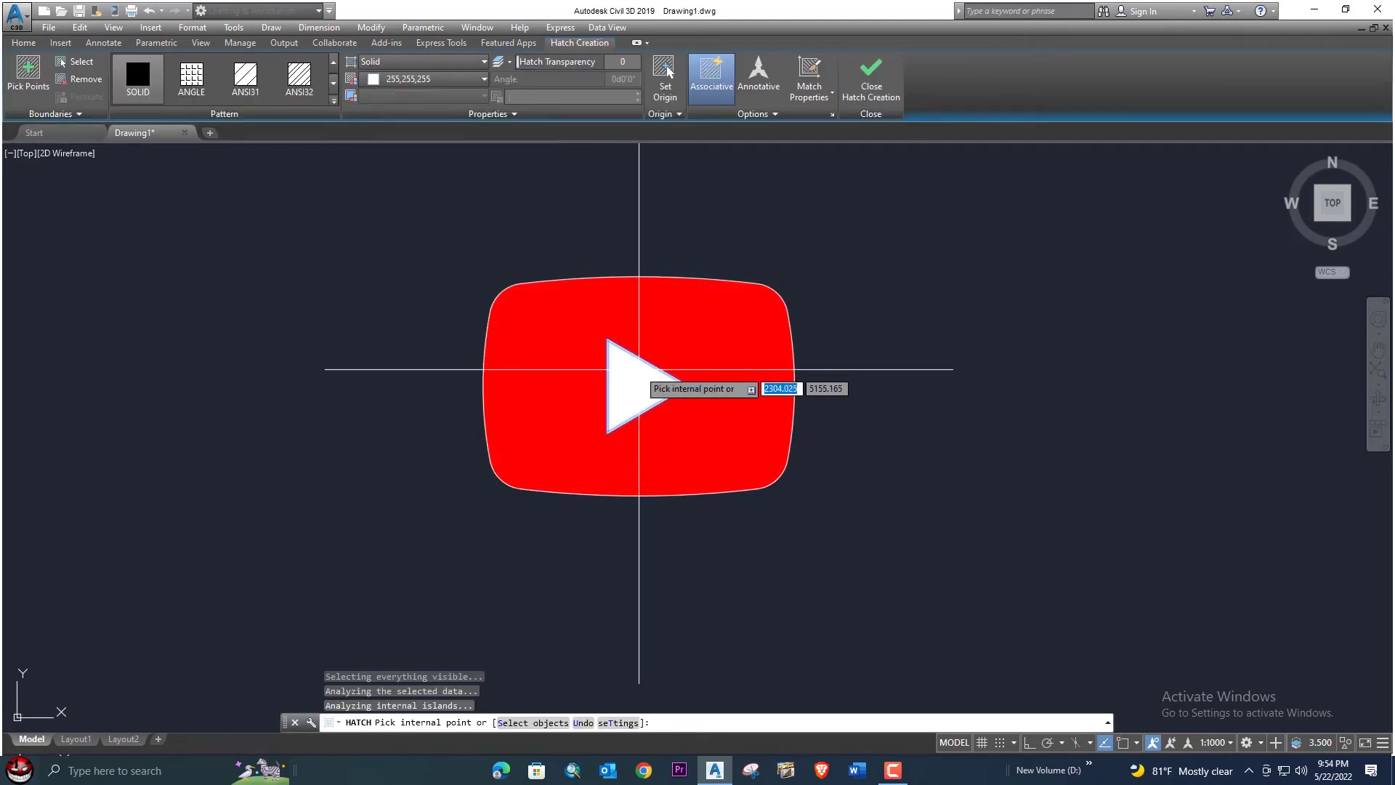
{"action": "key", "text": "Escape"}
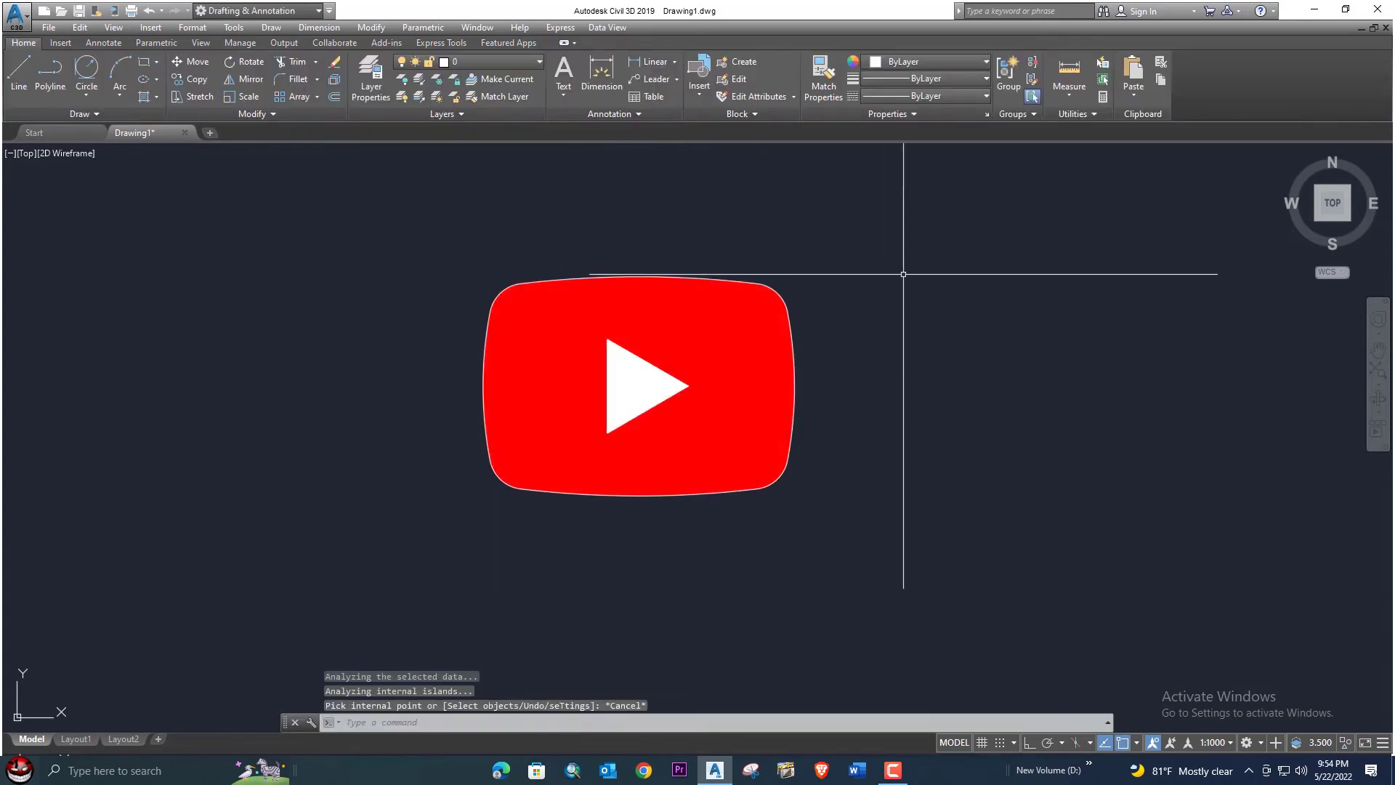
Add a test radius dimension to the top-right corner arc.
{"action": "scroll", "coordinate": [727, 322], "scroll_direction": "up", "scroll_amount": 2}
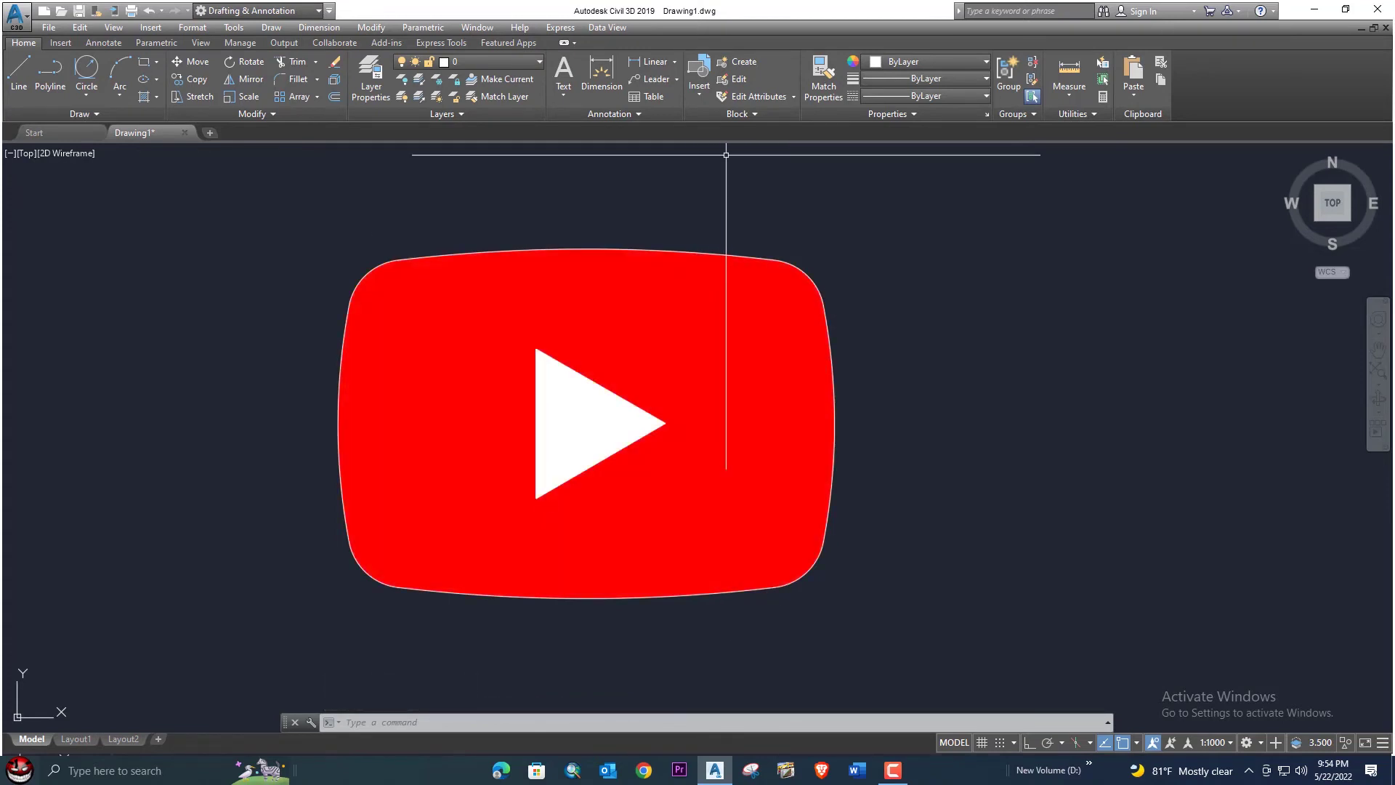
{"action": "left_click", "coordinate": [676, 62]}
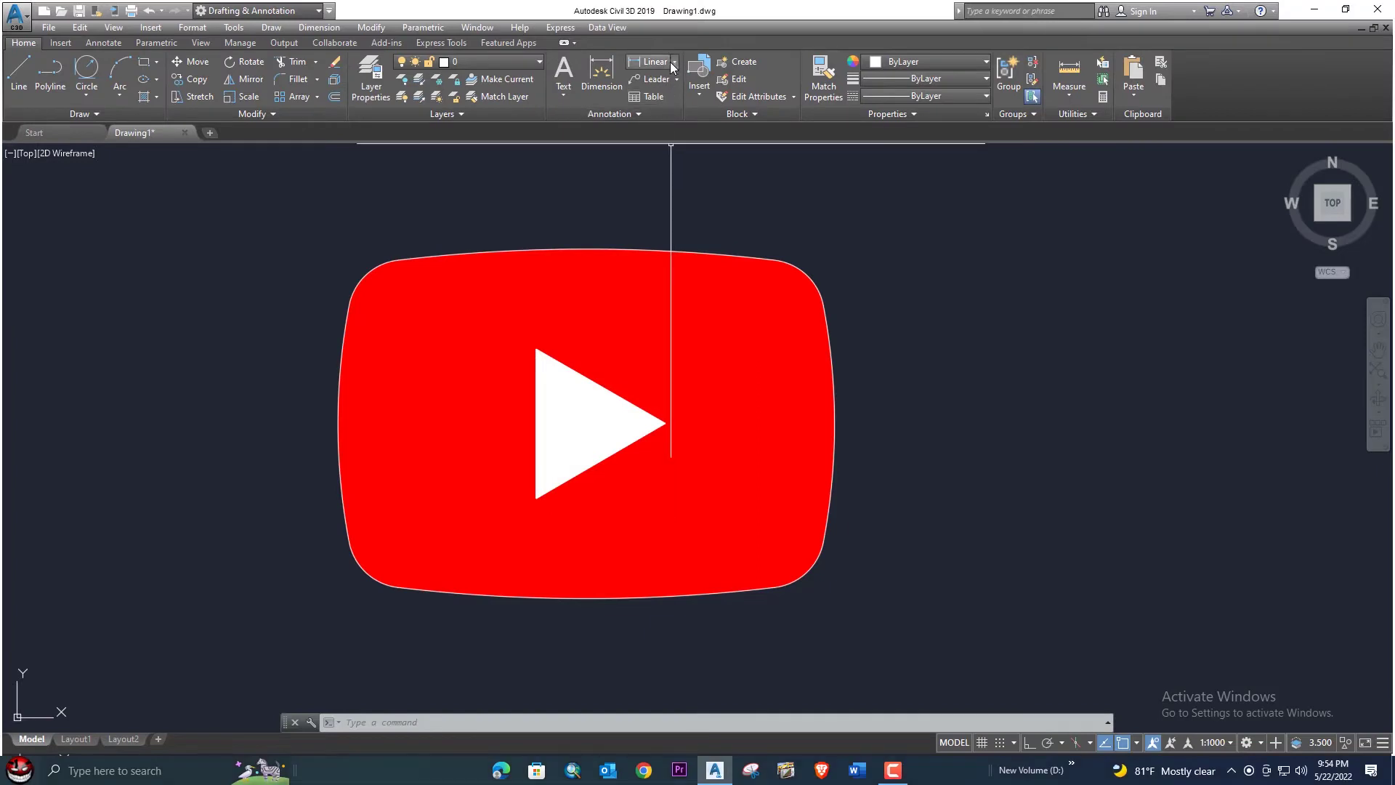
{"action": "left_click", "coordinate": [672, 64]}
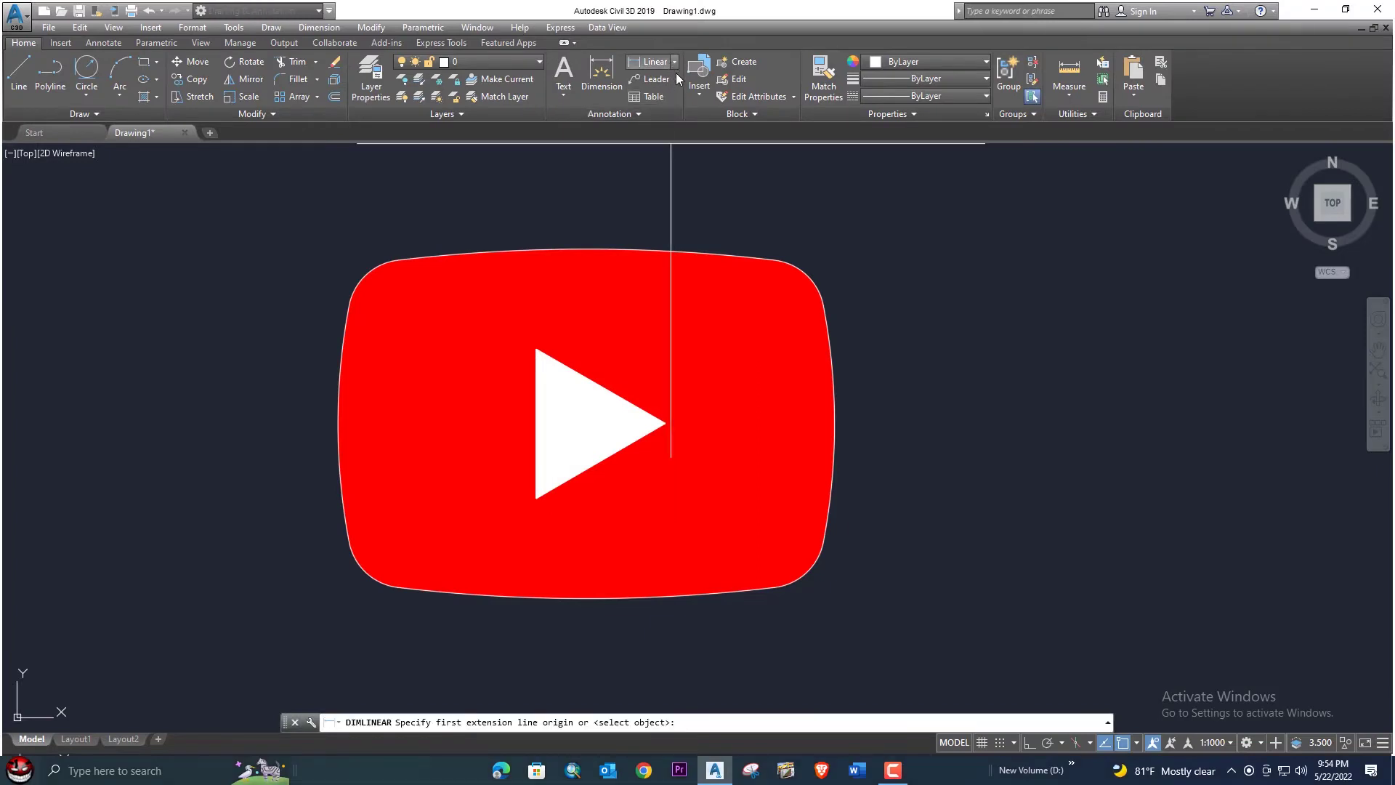
{"action": "left_click", "coordinate": [671, 69]}
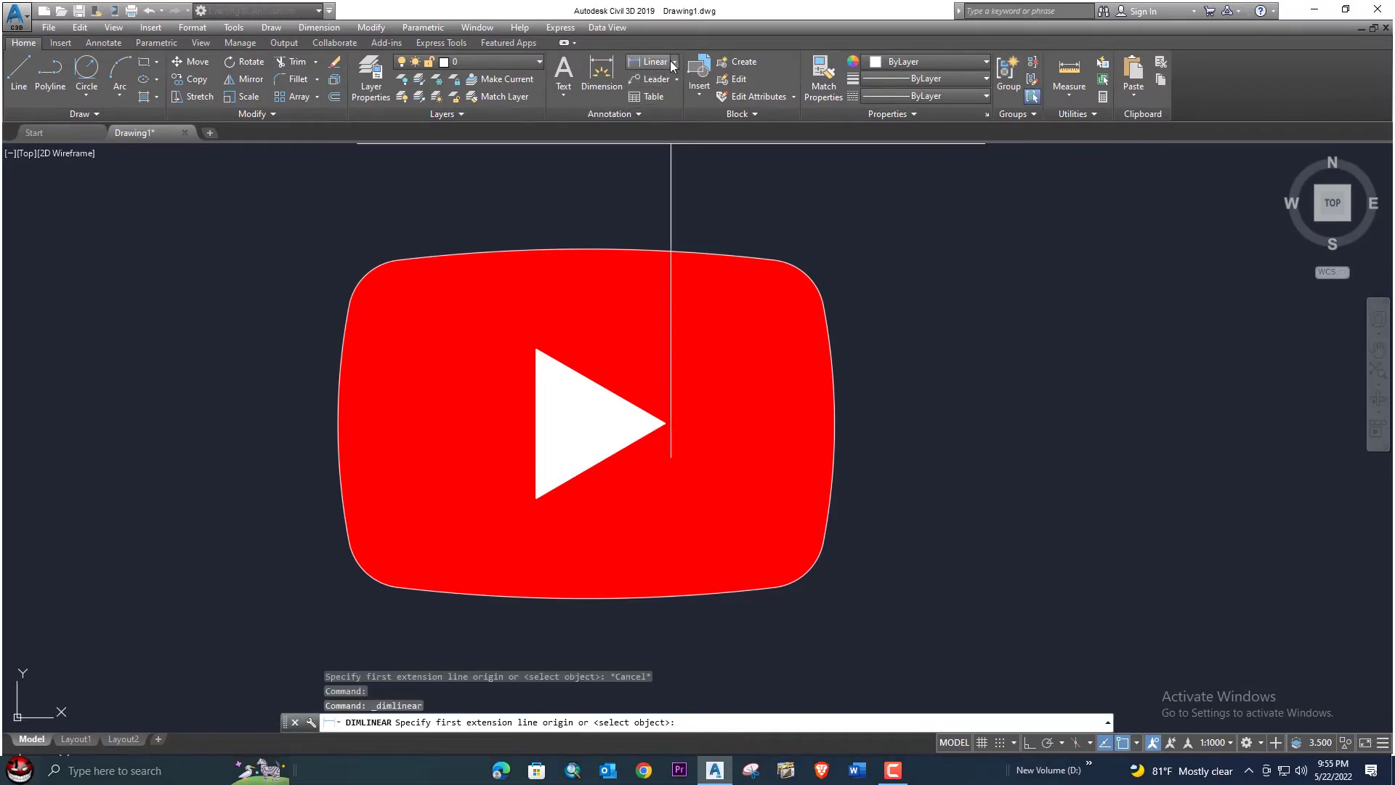
{"action": "left_click", "coordinate": [674, 63]}
{"action": "left_click", "coordinate": [682, 207]}
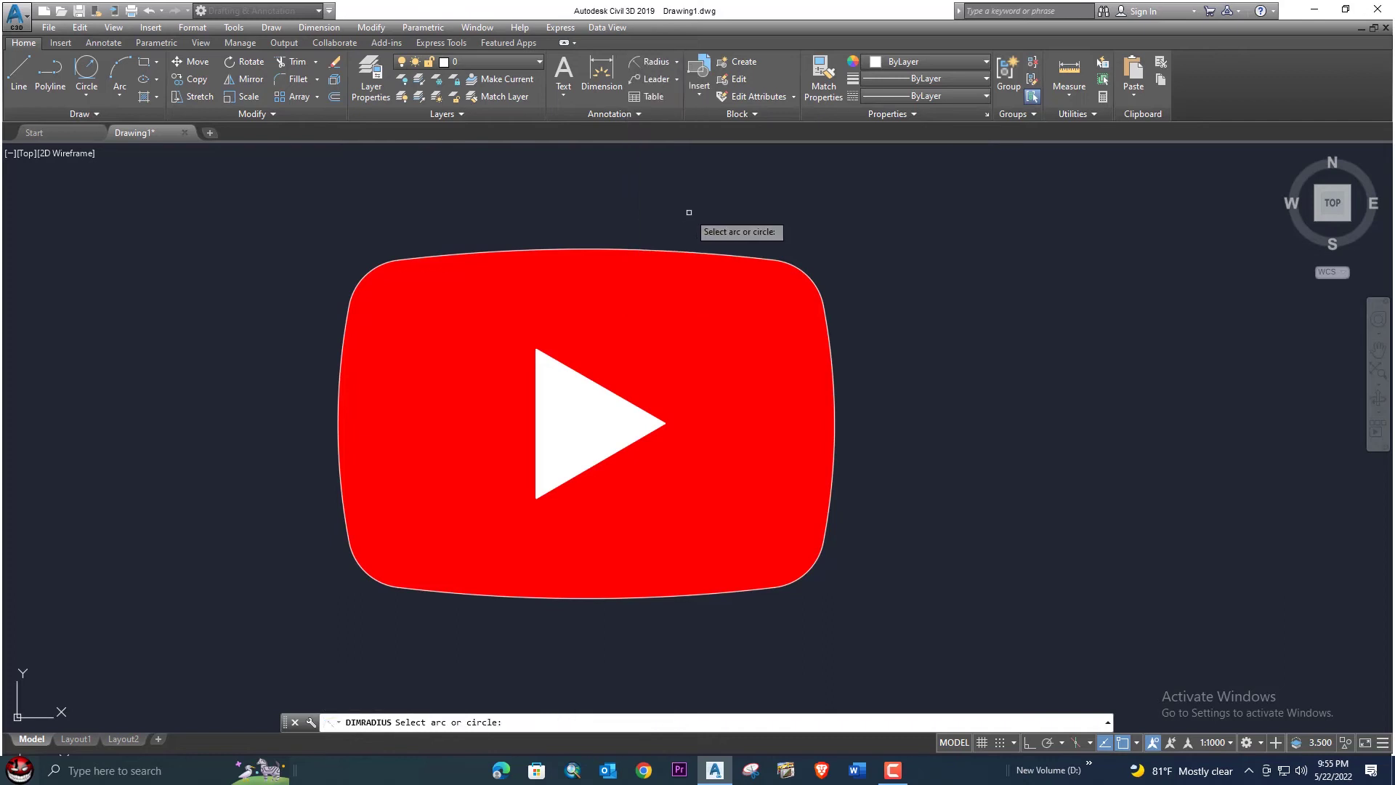
{"action": "left_click", "coordinate": [816, 280]}
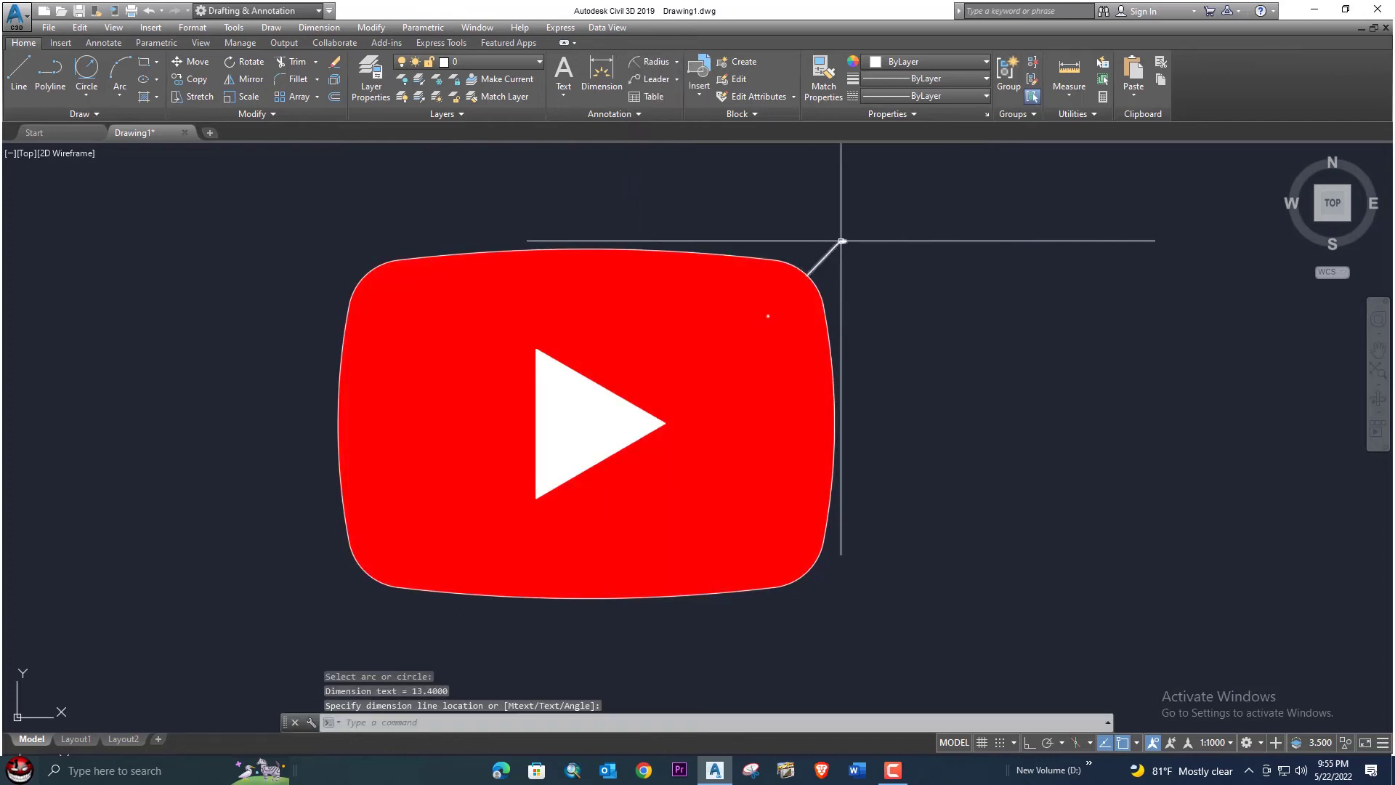
Cancel the radius dimension command and erase the test dimension.
{"action": "scroll", "coordinate": [841, 240], "scroll_direction": "up", "scroll_amount": 4}
{"action": "scroll", "coordinate": [794, 237], "scroll_direction": "down", "scroll_amount": 4}
{"action": "scroll", "coordinate": [792, 234], "scroll_direction": "down", "scroll_amount": 2}
{"action": "key", "text": "Escape"}
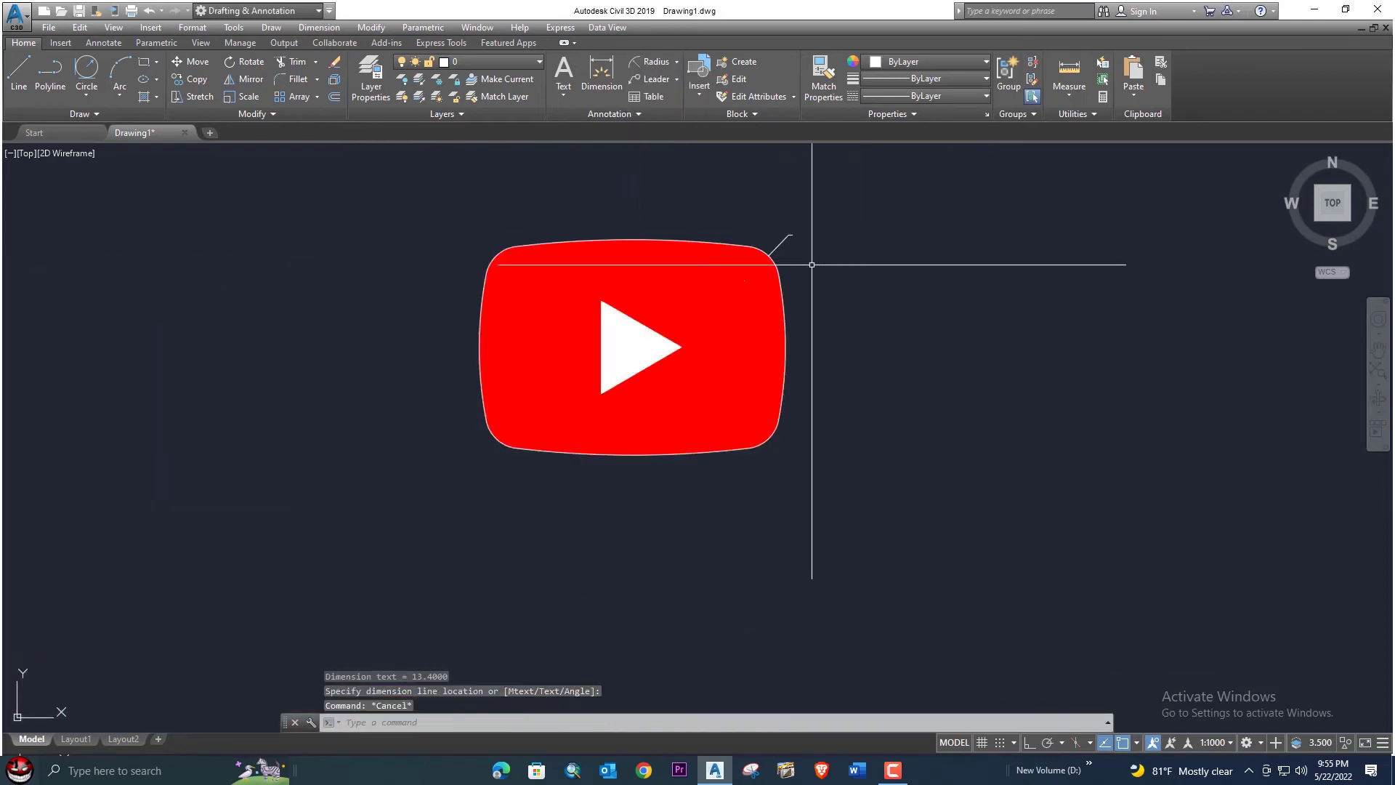
{"action": "left_click", "coordinate": [803, 249]}
{"action": "left_click", "coordinate": [776, 240]}
{"action": "key", "text": "Delete"}
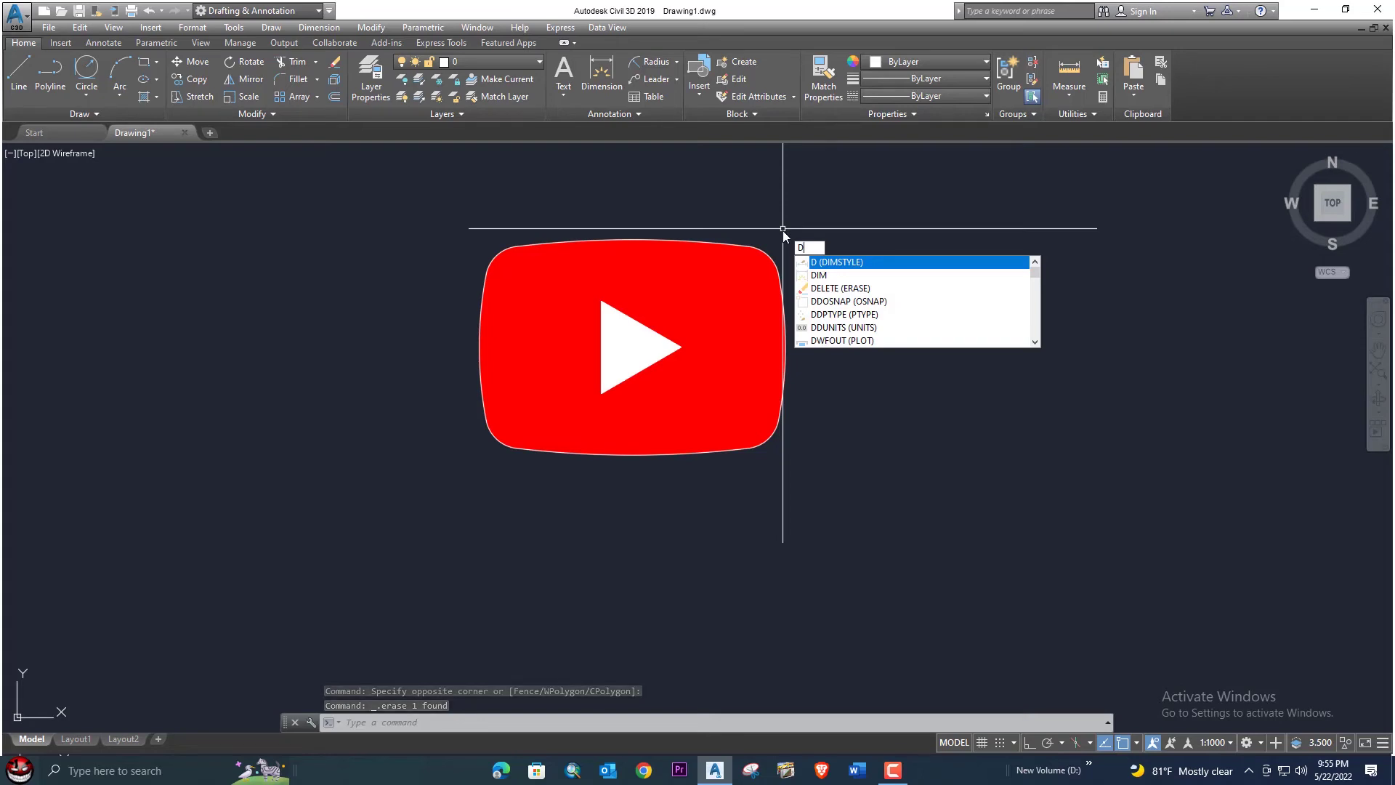
Raise the Standard dimension style's text height to 3 and close the Dimension Style Manager.
{"action": "key", "text": "Return"}
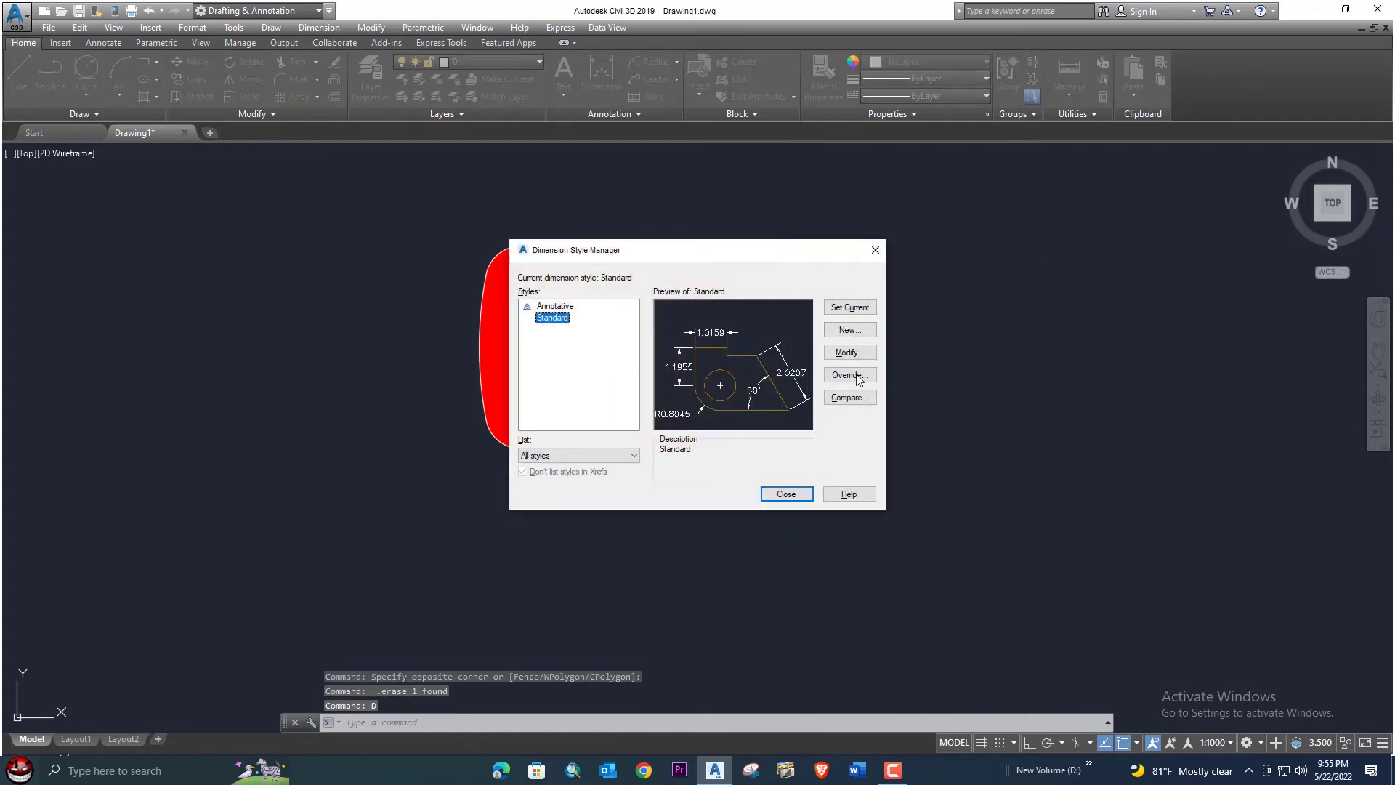
{"action": "left_click", "coordinate": [841, 355]}
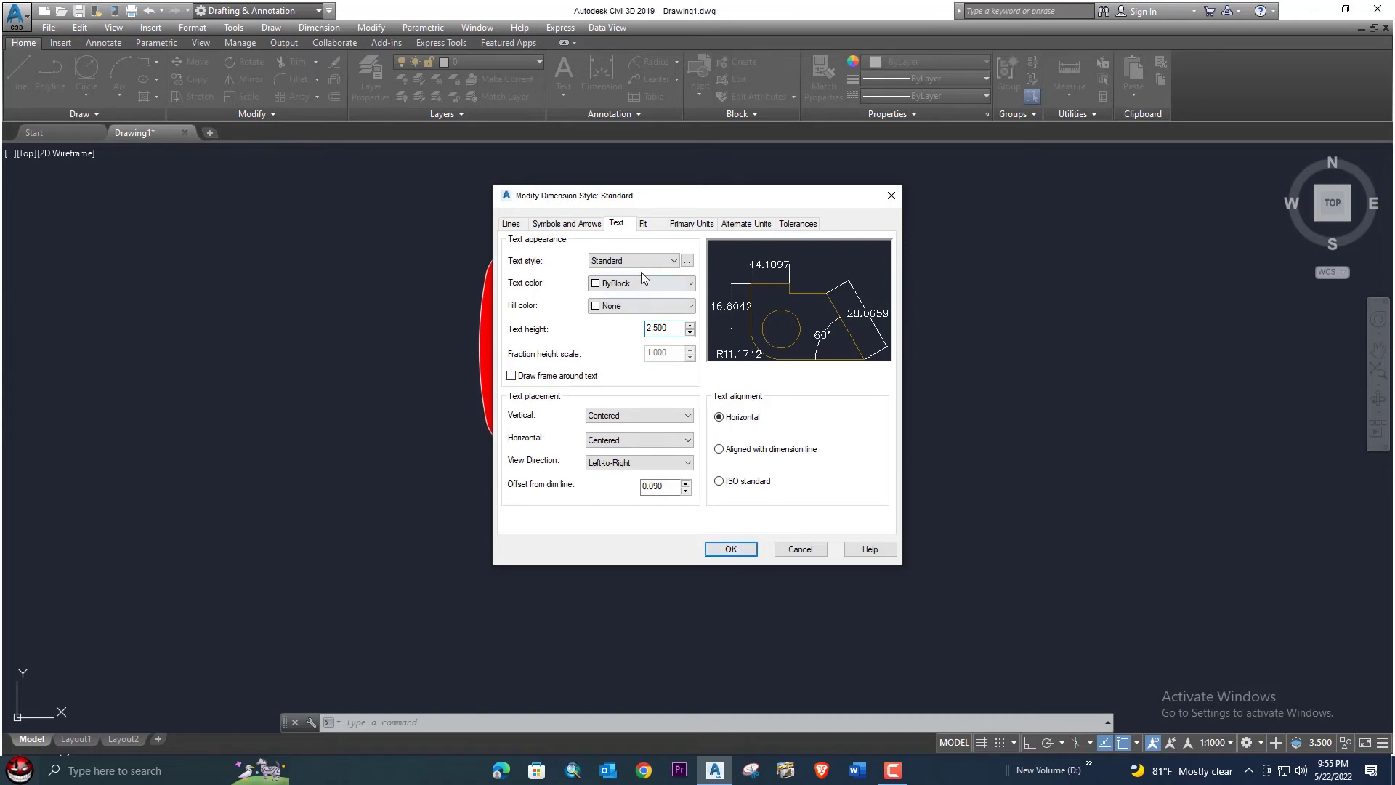
{"action": "left_click_drag", "start_coordinate": [667, 328], "coordinate": [615, 322]}
{"action": "left_click", "coordinate": [730, 549]}
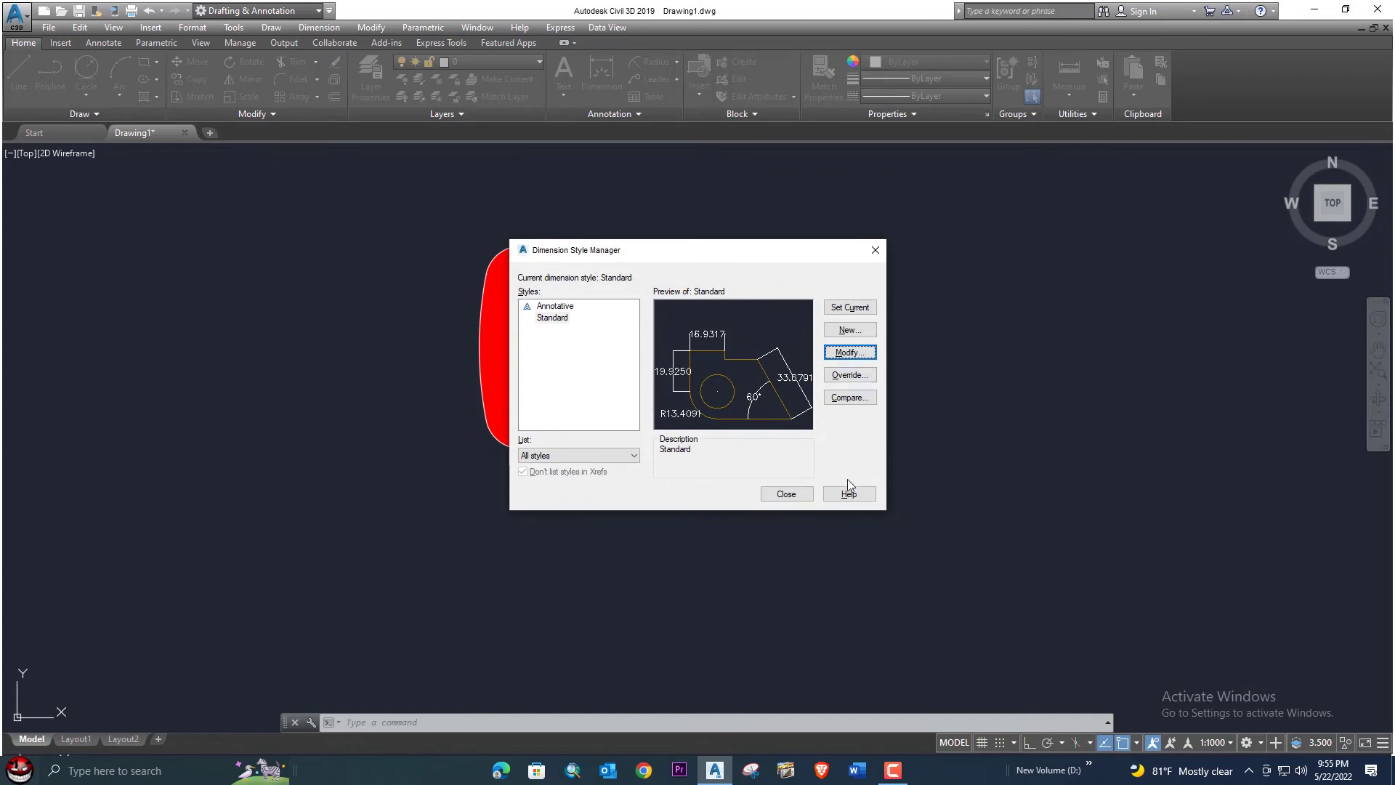
{"action": "left_click", "coordinate": [803, 495]}
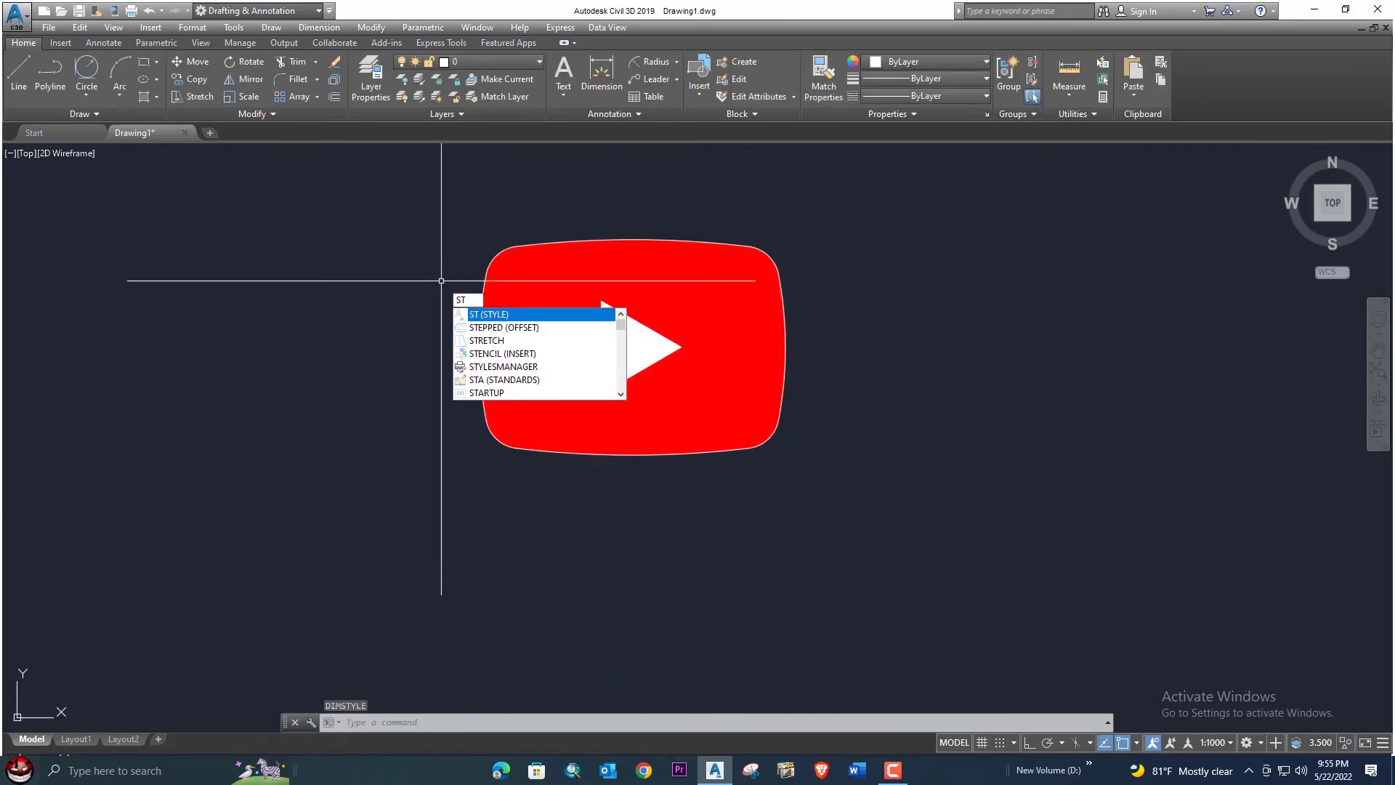
Switch the Standard text style to the Arial font in Bold and apply it.
{"action": "key", "text": "Return"}
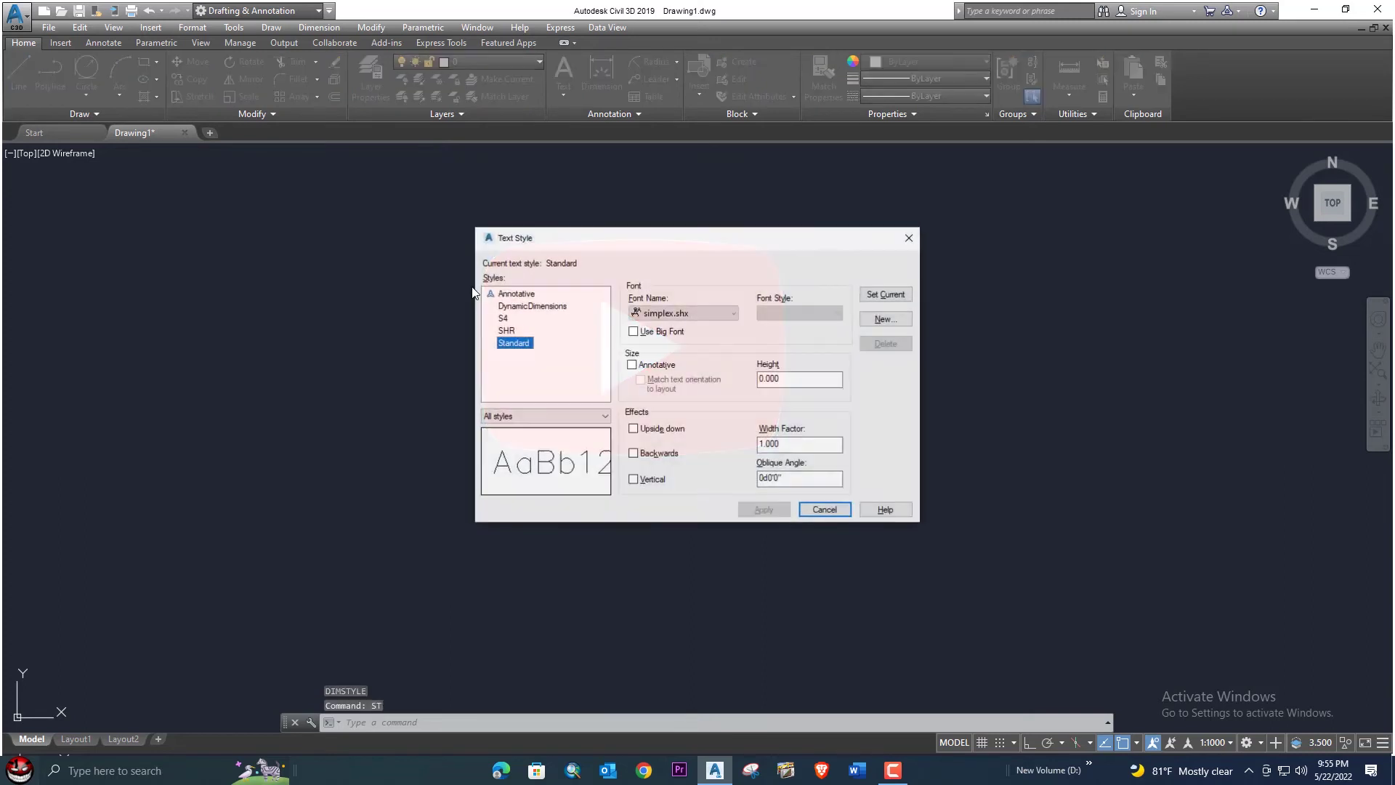
{"action": "left_click", "coordinate": [700, 314]}
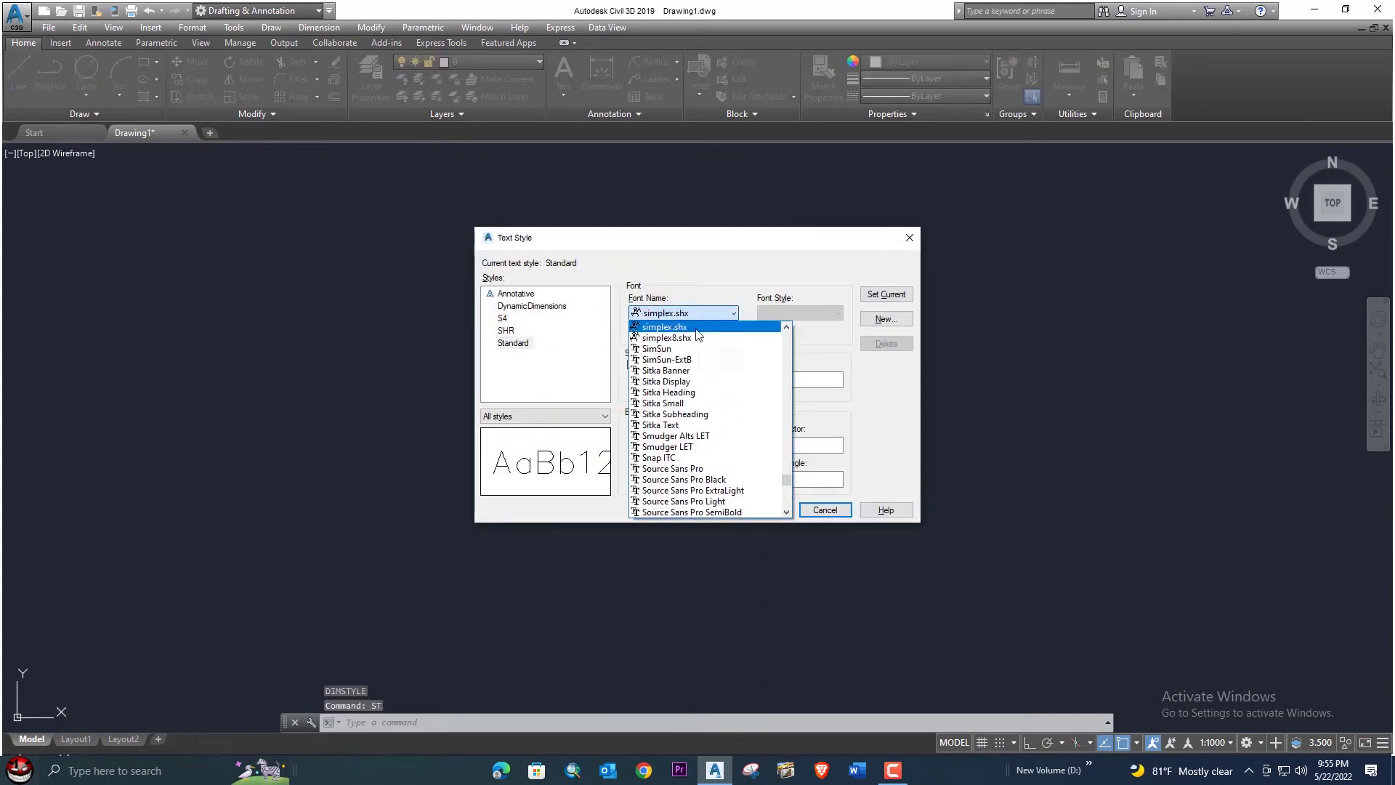
{"action": "scroll", "coordinate": [685, 356], "scroll_direction": "up", "scroll_amount": 10}
{"action": "scroll", "coordinate": [683, 374], "scroll_direction": "down", "scroll_amount": 3}
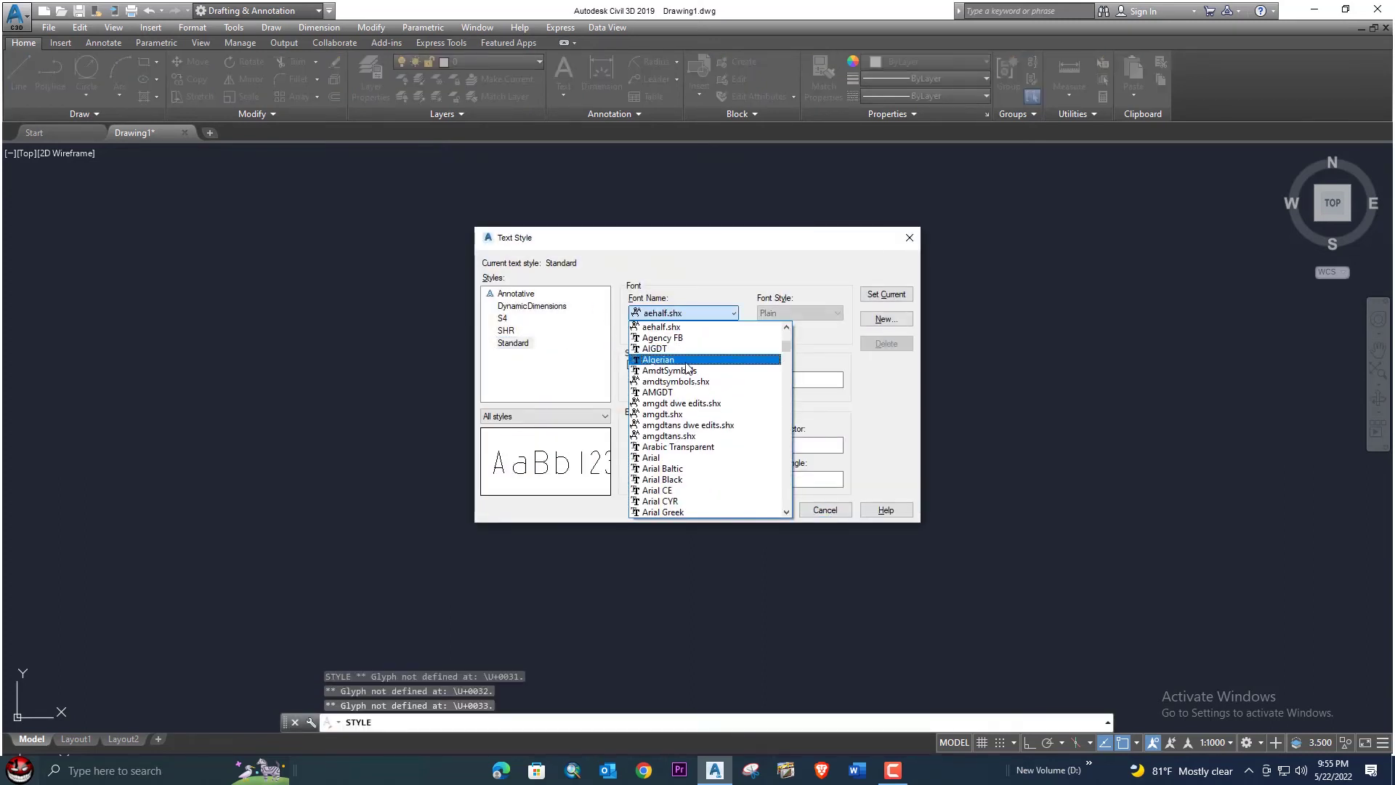
{"action": "left_click", "coordinate": [670, 393]}
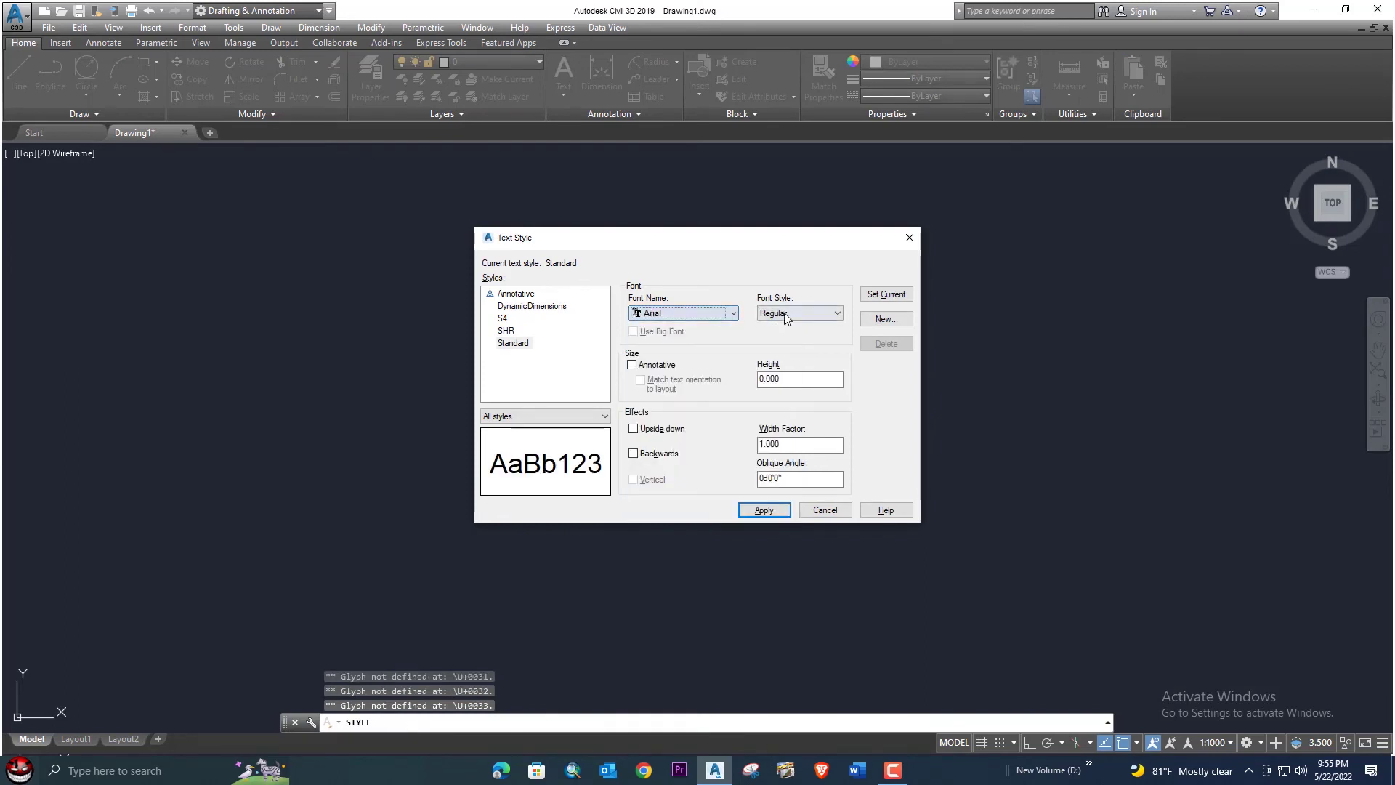
{"action": "left_click", "coordinate": [786, 312]}
{"action": "left_click", "coordinate": [770, 327]}
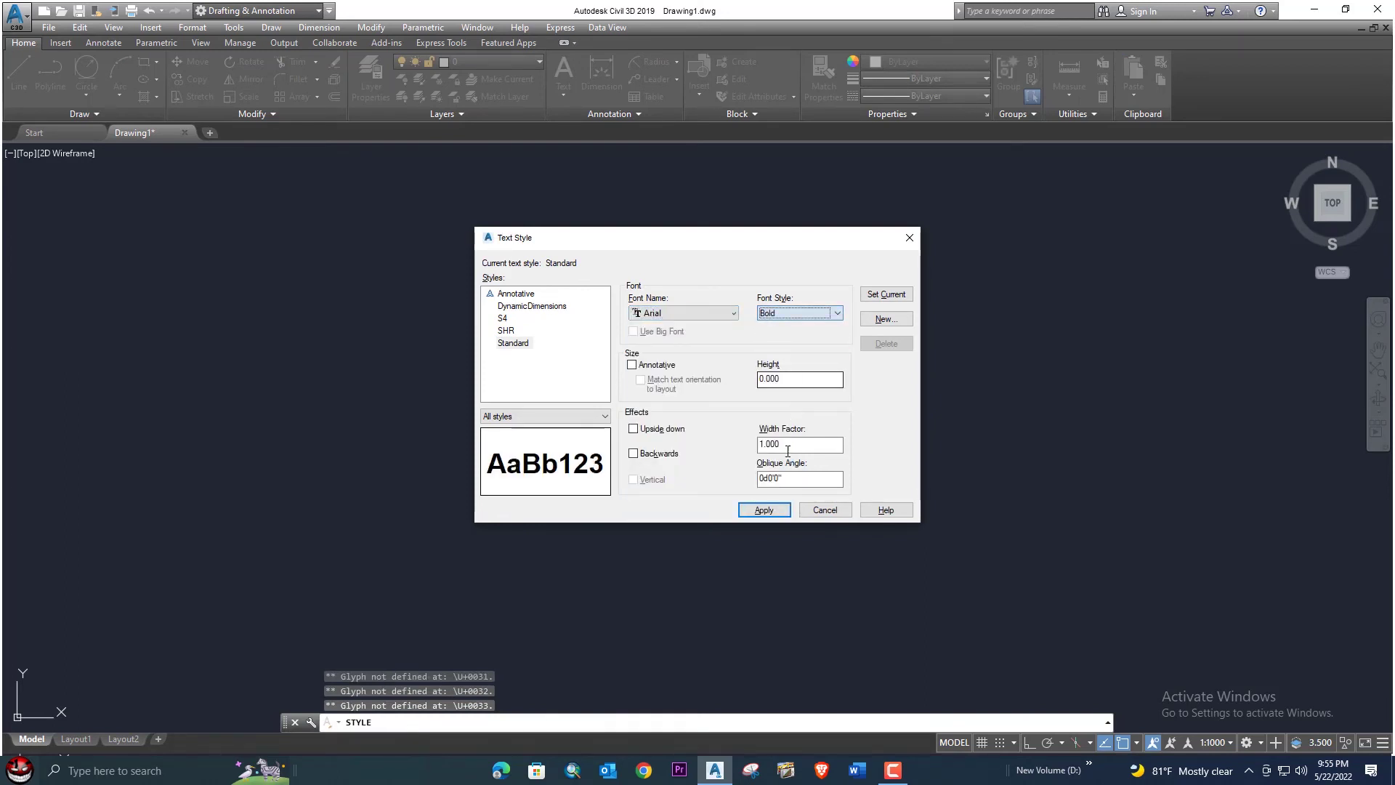
{"action": "left_click", "coordinate": [825, 510]}
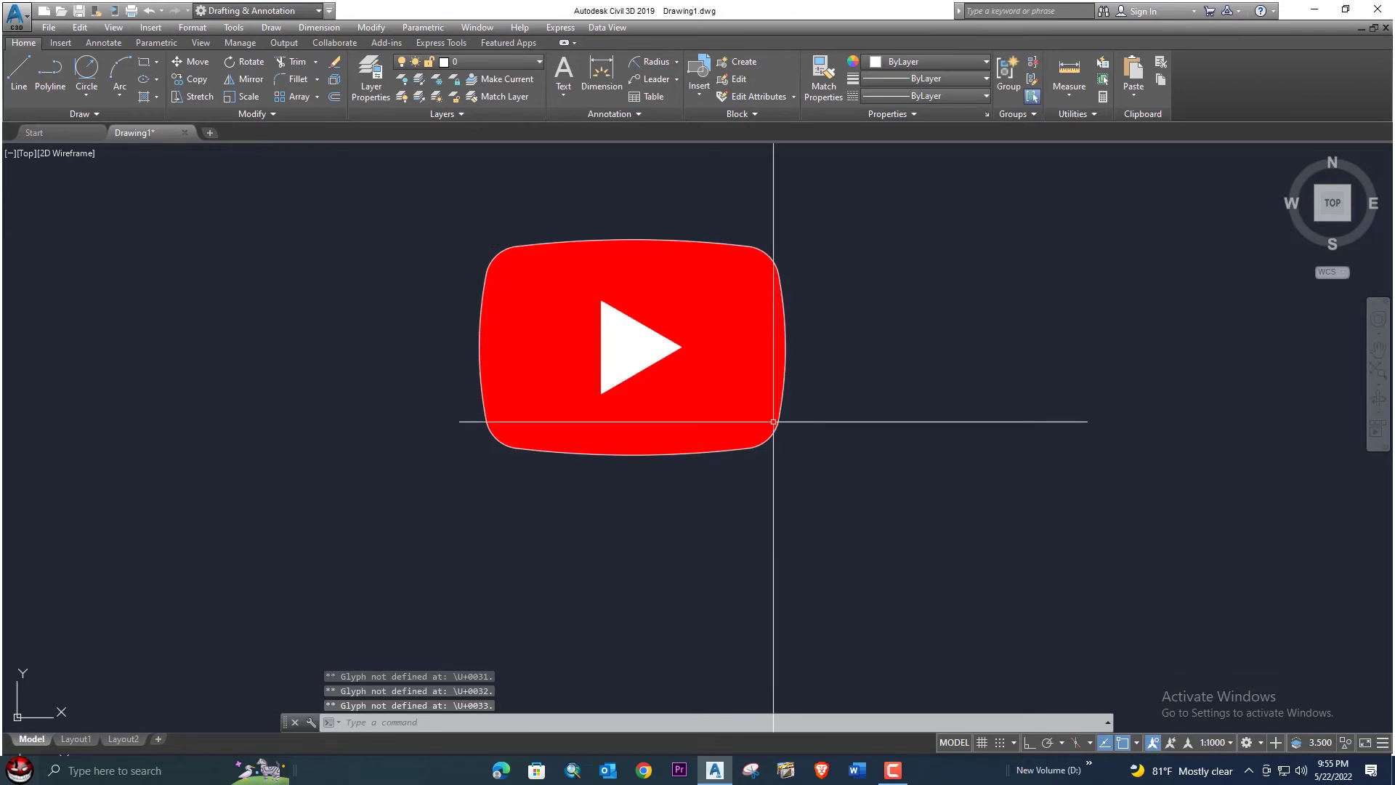
Add radius dimensions R13.4000 at the top-right corner and R380.0000 above the top edge.
{"action": "left_click", "coordinate": [676, 64]}
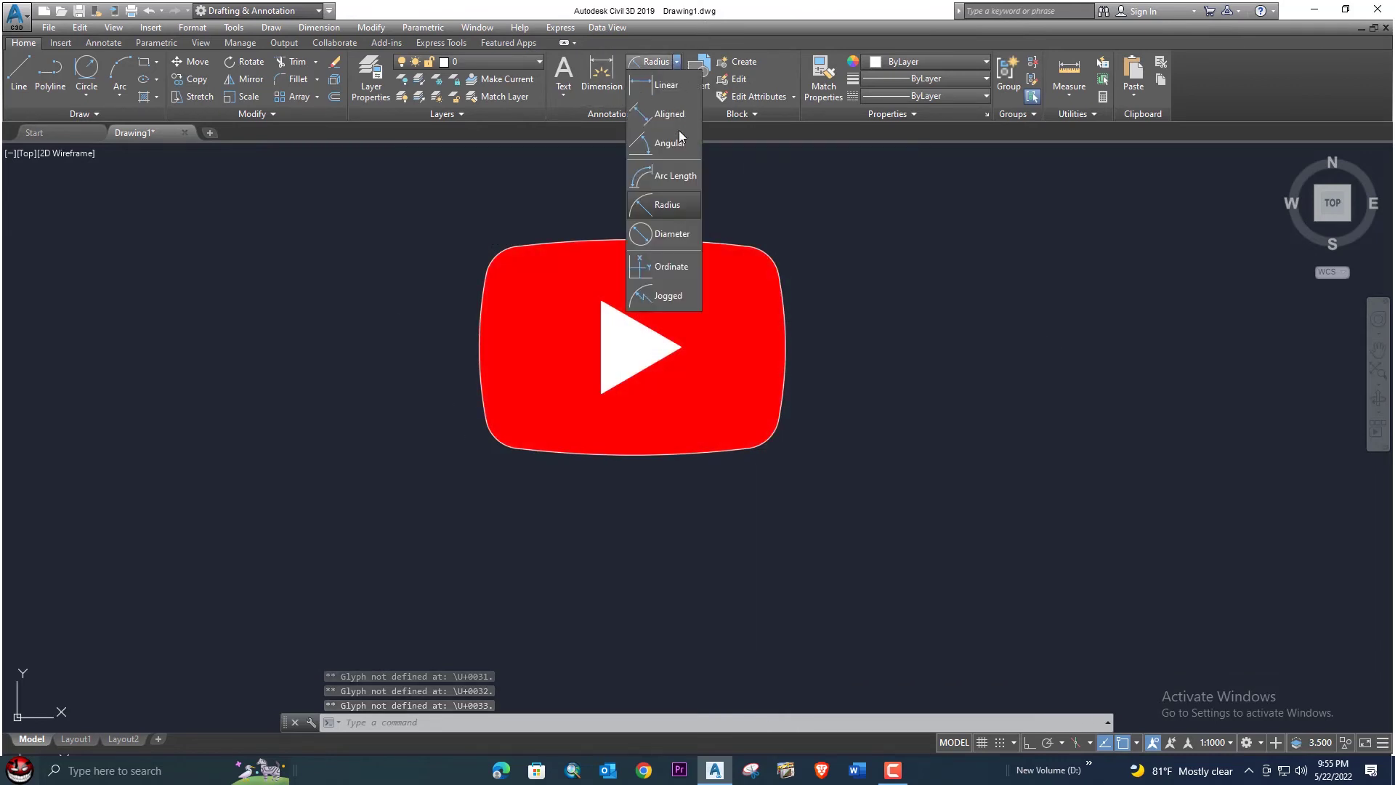
{"action": "left_click", "coordinate": [674, 206]}
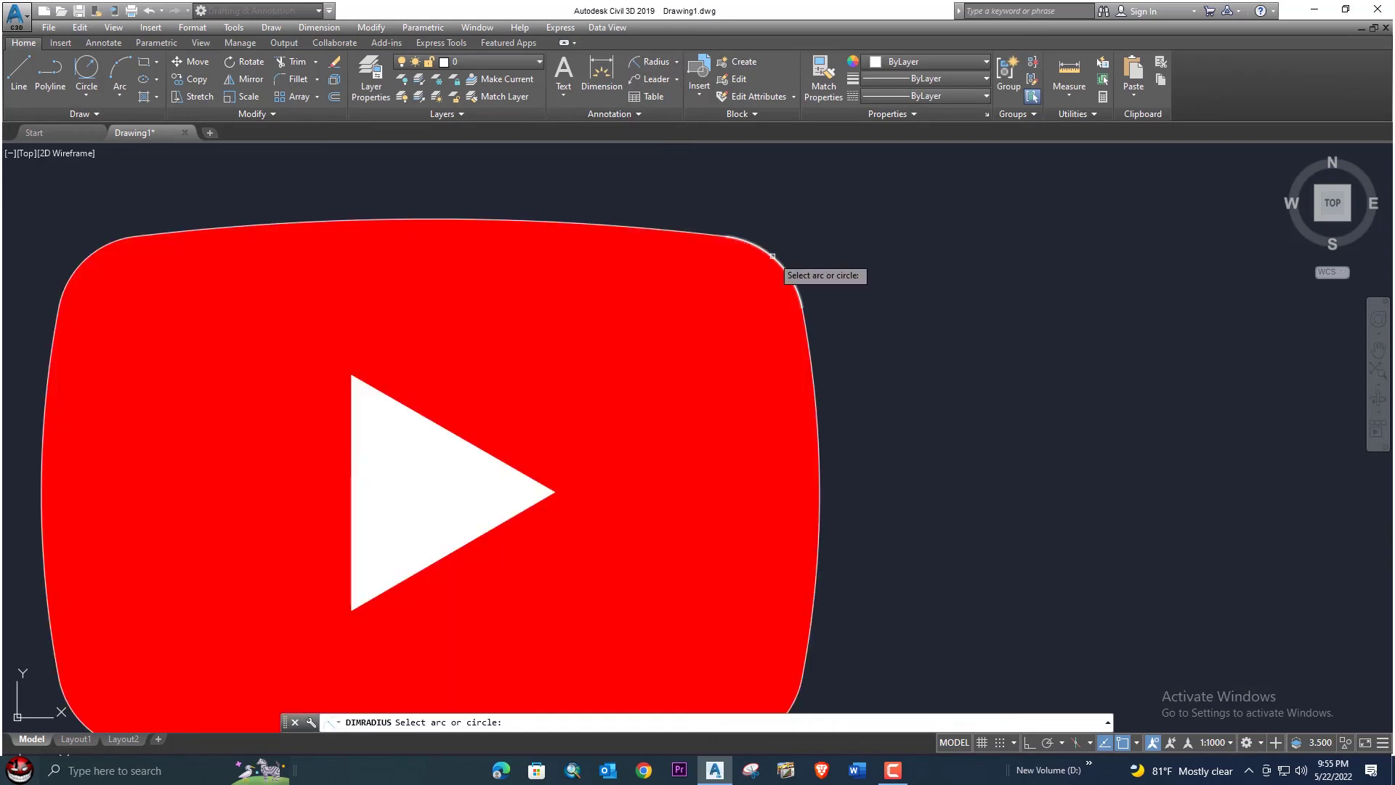
{"action": "left_click", "coordinate": [773, 257]}
{"action": "left_click", "coordinate": [821, 229]}
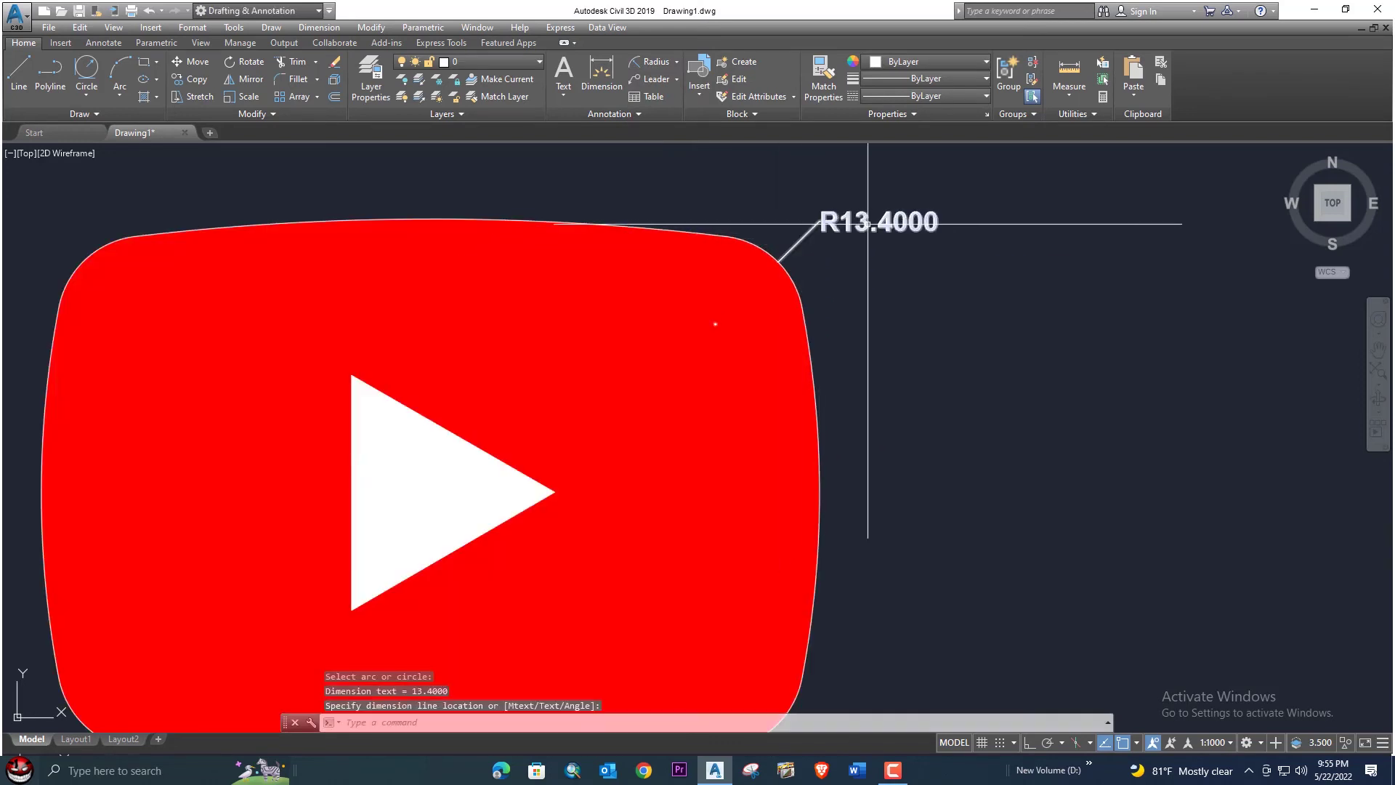
{"action": "left_click", "coordinate": [904, 232]}
{"action": "key", "text": "Return"}
{"action": "middle_click_drag", "start_coordinate": [437, 208], "coordinate": [539, 237]}
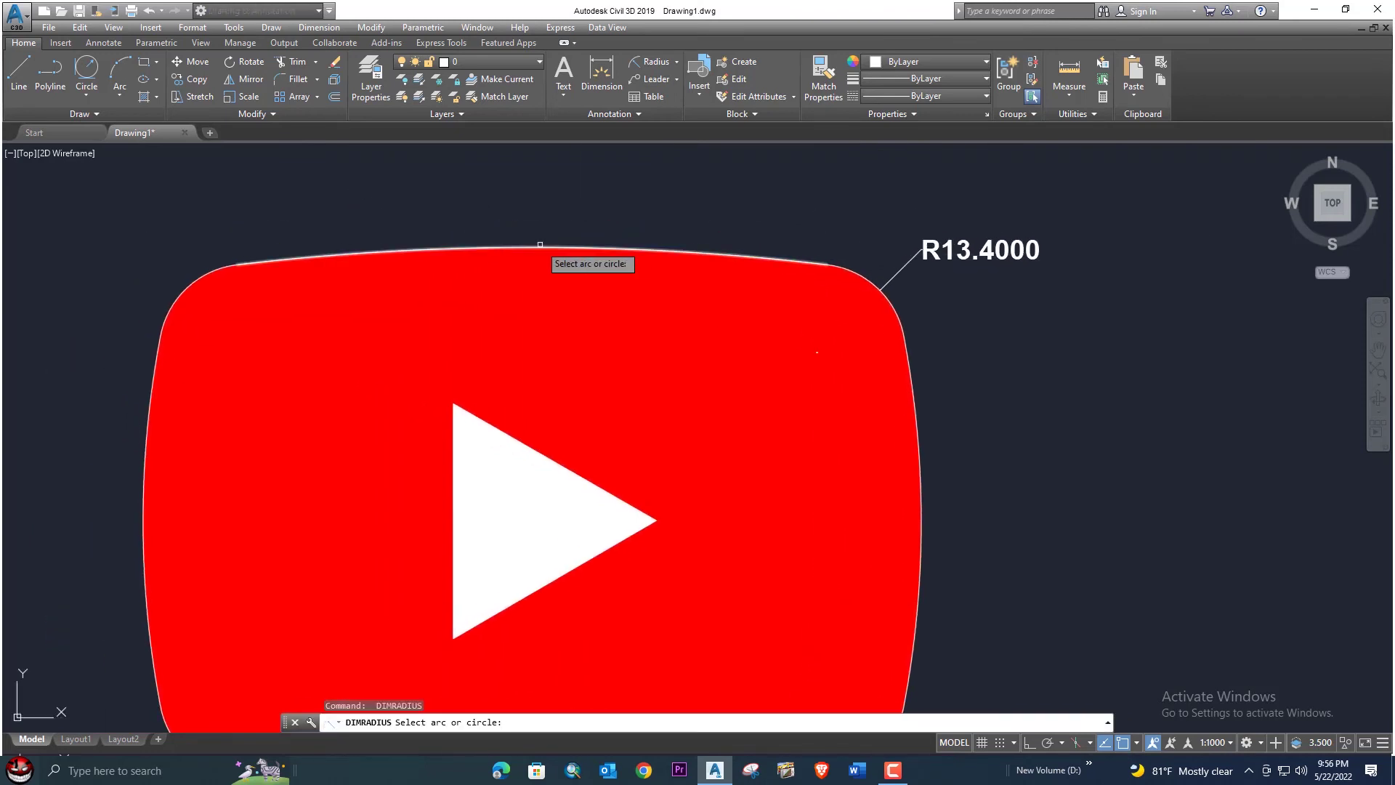
{"action": "left_click", "coordinate": [540, 245]}
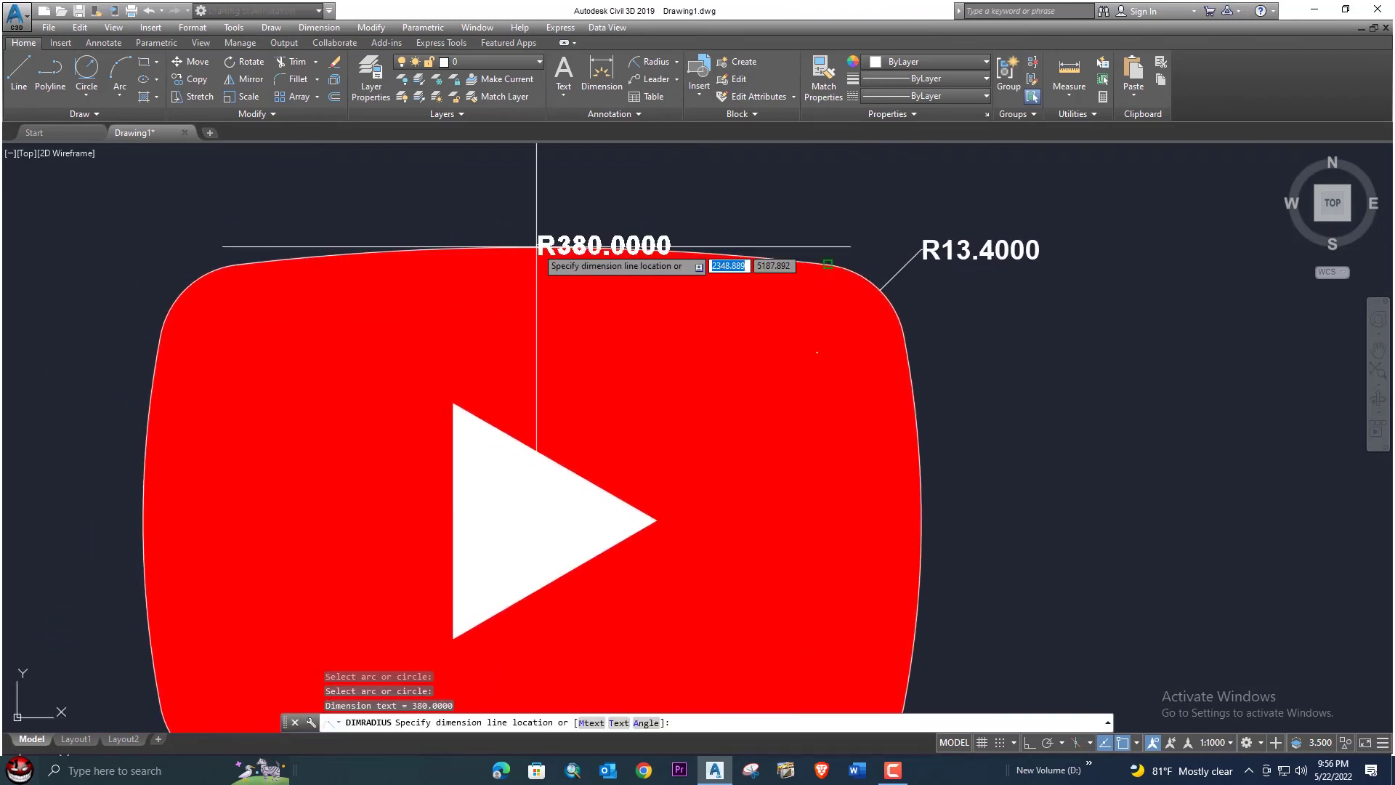
{"action": "left_click", "coordinate": [590, 197]}
Dimension the top-left corner as R13.4000 and the left edge as R150.0000.
{"action": "key", "text": "Return"}
{"action": "scroll", "coordinate": [607, 206], "scroll_direction": "down", "scroll_amount": 1}
{"action": "scroll", "coordinate": [362, 236], "scroll_direction": "up", "scroll_amount": 1}
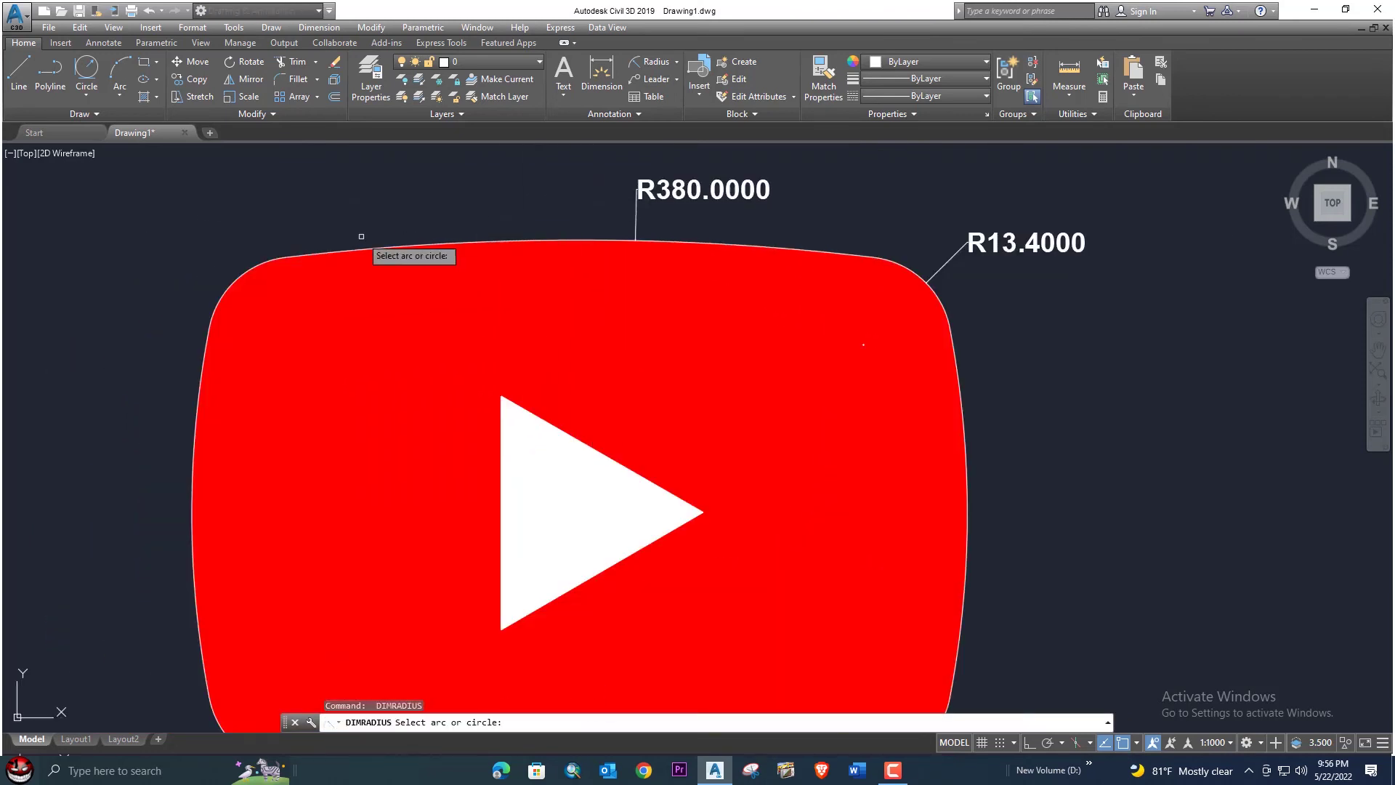
{"action": "left_click", "coordinate": [266, 261]}
{"action": "left_click", "coordinate": [199, 240]}
{"action": "scroll", "coordinate": [284, 211], "scroll_direction": "down", "scroll_amount": 4}
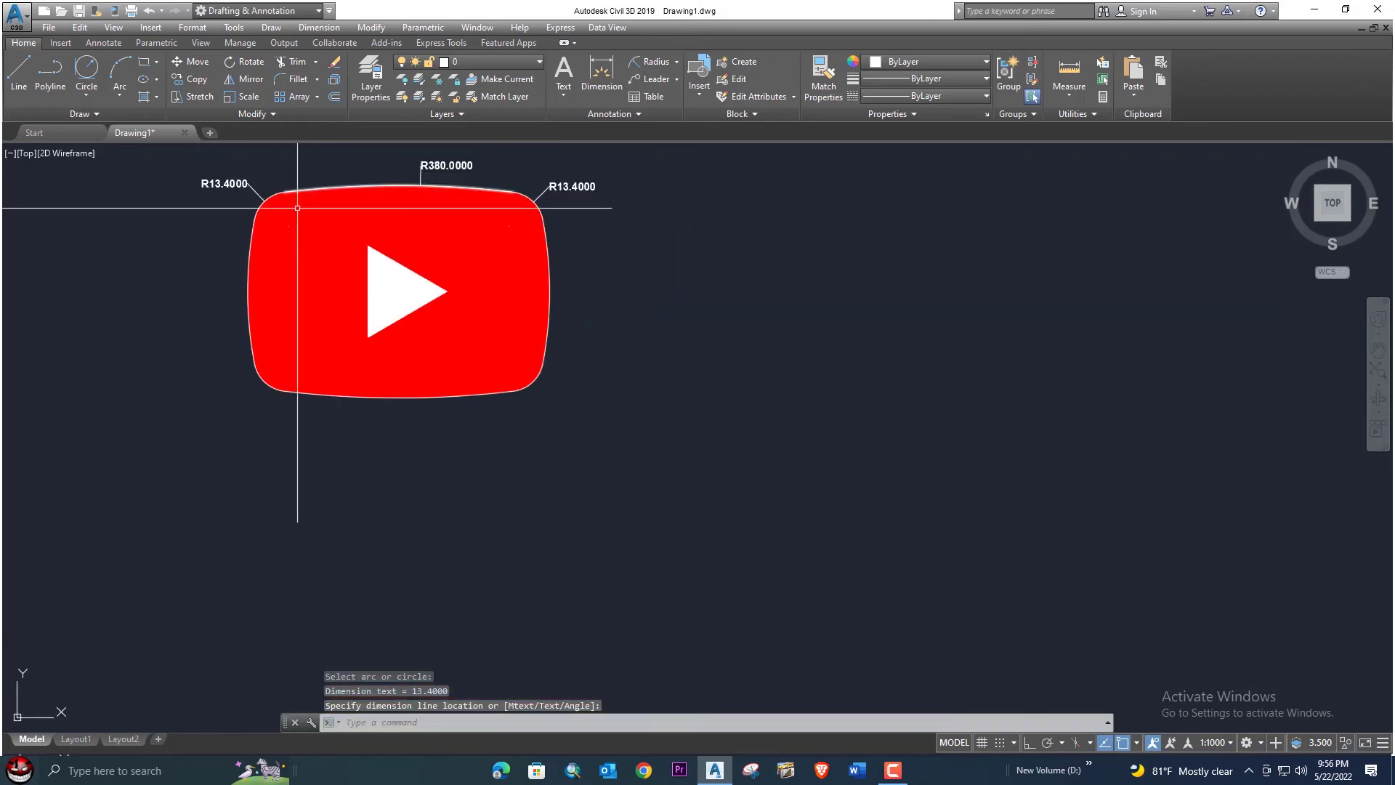
{"action": "key", "text": "Return"}
{"action": "left_click", "coordinate": [250, 284]}
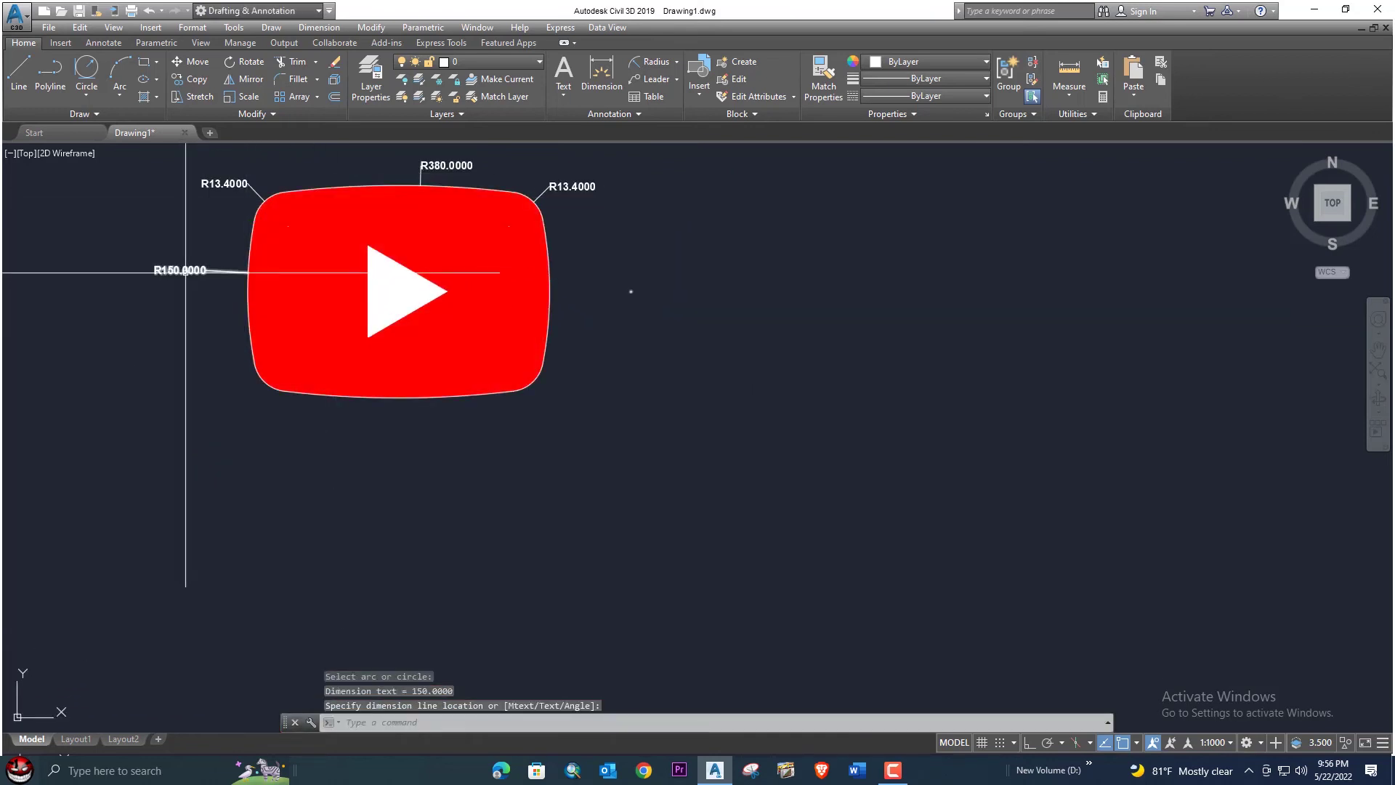
{"action": "left_click", "coordinate": [185, 272]}
Dimension the right edge as R150.0000 and both bottom corners as R13.4000.
{"action": "scroll", "coordinate": [185, 273], "scroll_direction": "up", "scroll_amount": 2}
{"action": "key", "text": "Return"}
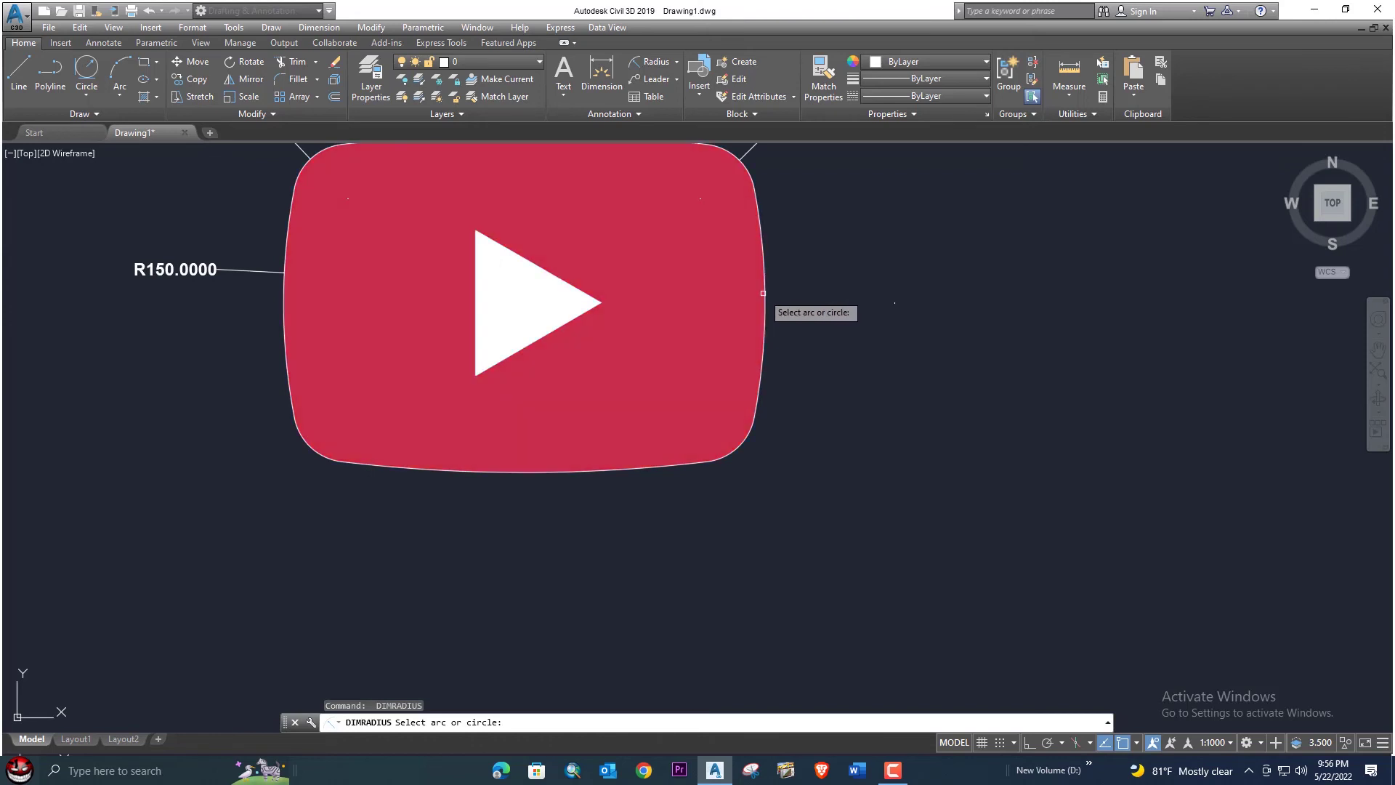
{"action": "left_click", "coordinate": [763, 293]}
{"action": "left_click", "coordinate": [829, 297]}
{"action": "key", "text": "Return"}
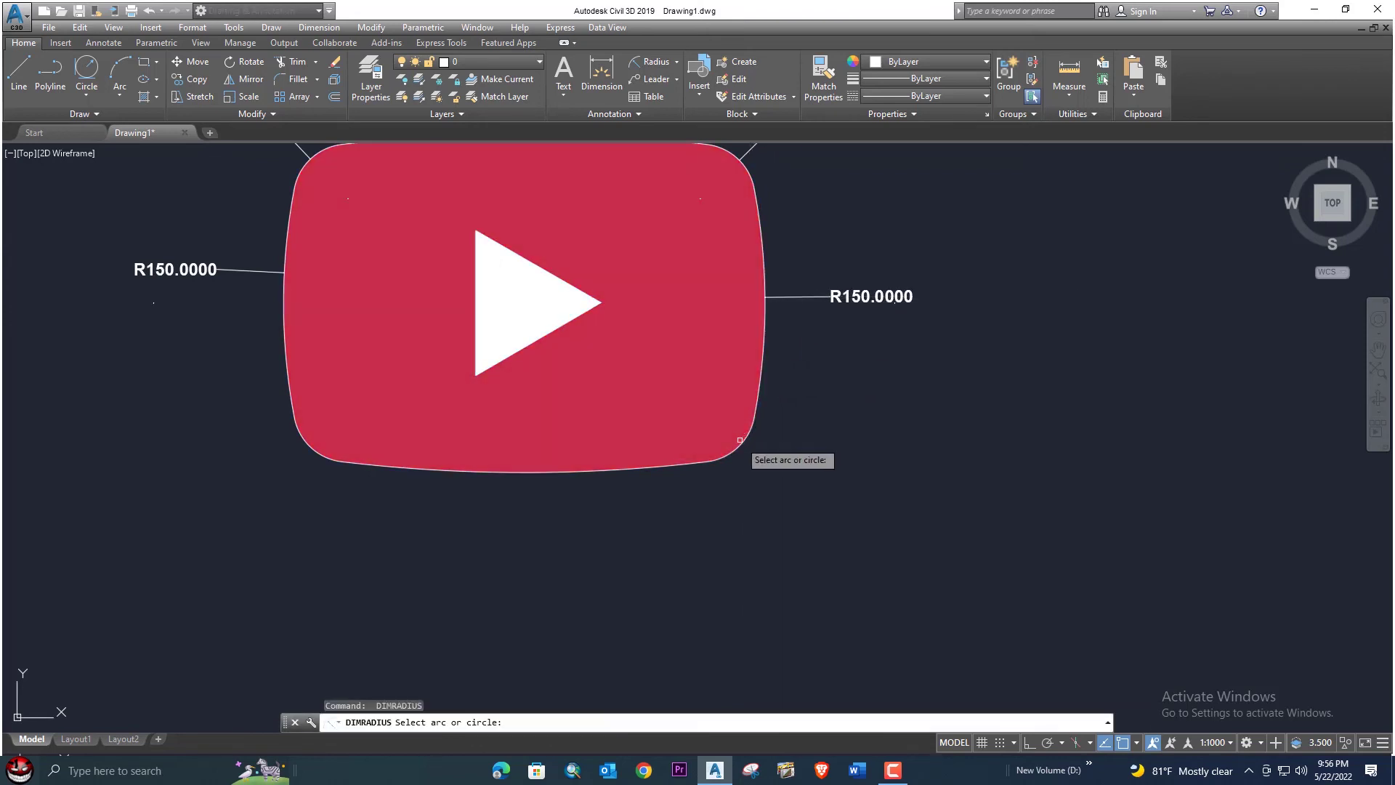
{"action": "left_click", "coordinate": [740, 440]}
{"action": "left_click", "coordinate": [792, 469]}
{"action": "key", "text": "Return"}
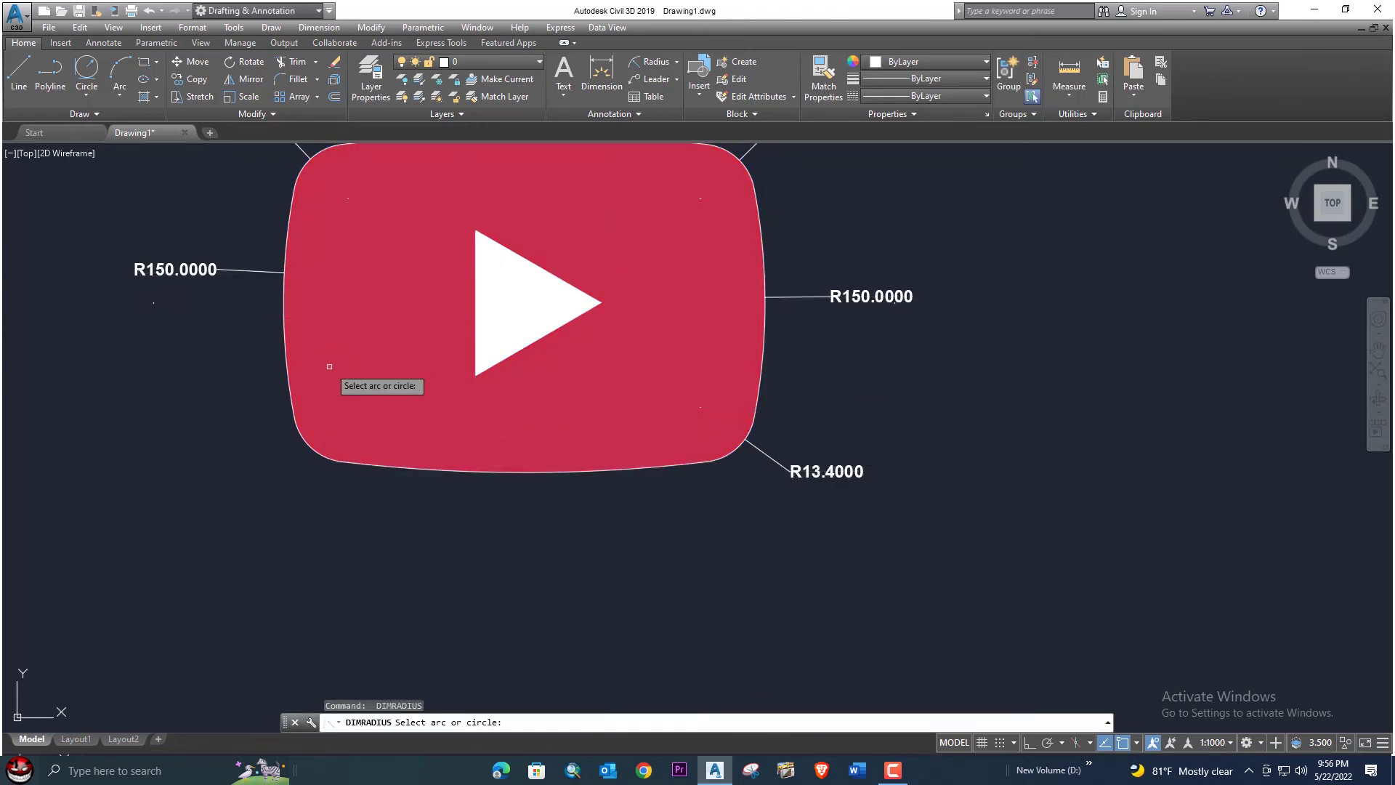
{"action": "left_click", "coordinate": [308, 444]}
{"action": "left_click", "coordinate": [228, 485]}
{"action": "key", "text": "Return"}
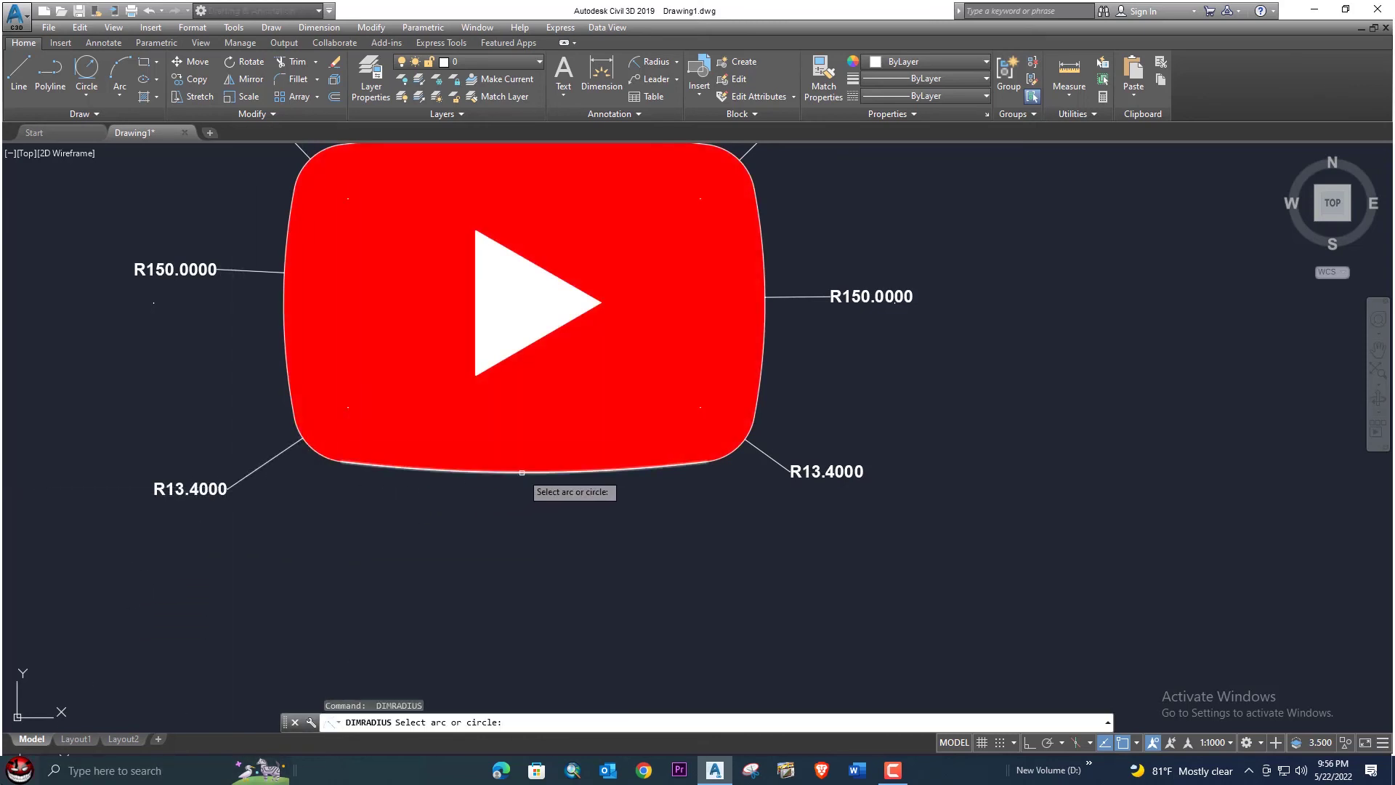